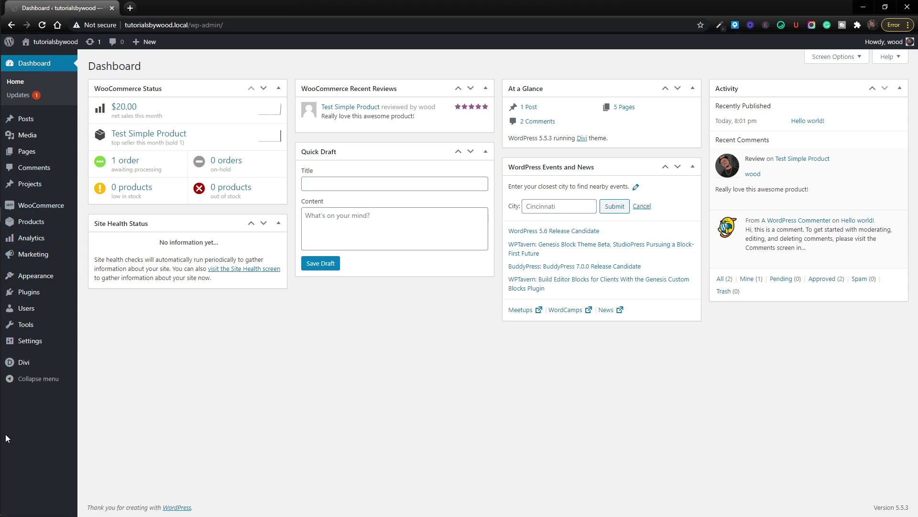
Highlight the site's wp-admin address in the browser to point it out, then return to the Dashboard
mouse_move(25, 374)
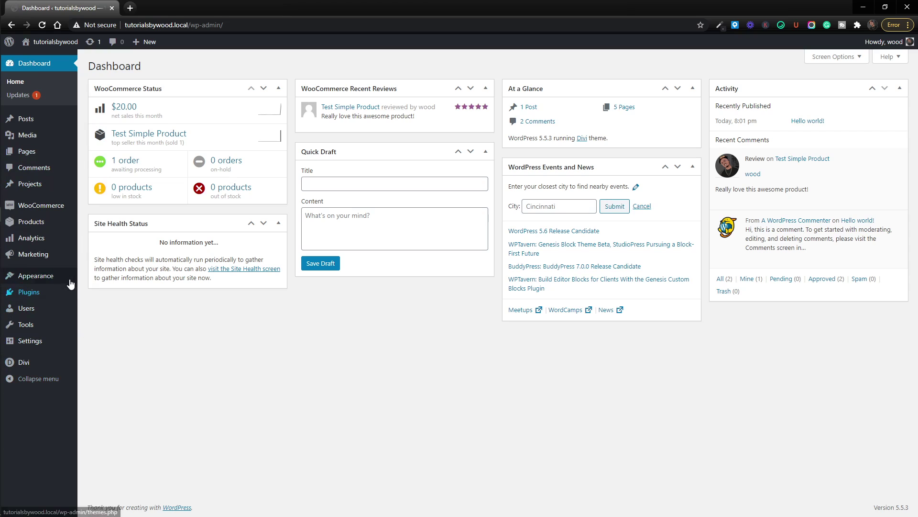
double_click(193, 25)
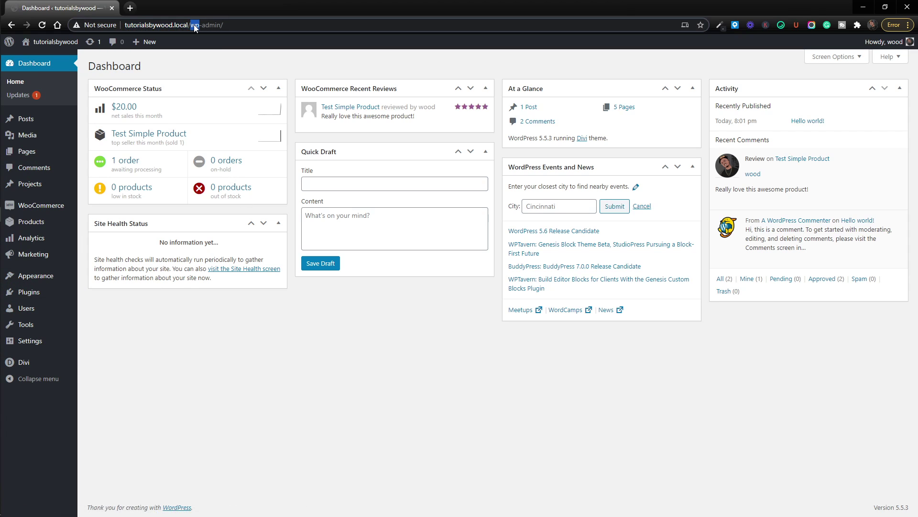
triple_click(186, 25)
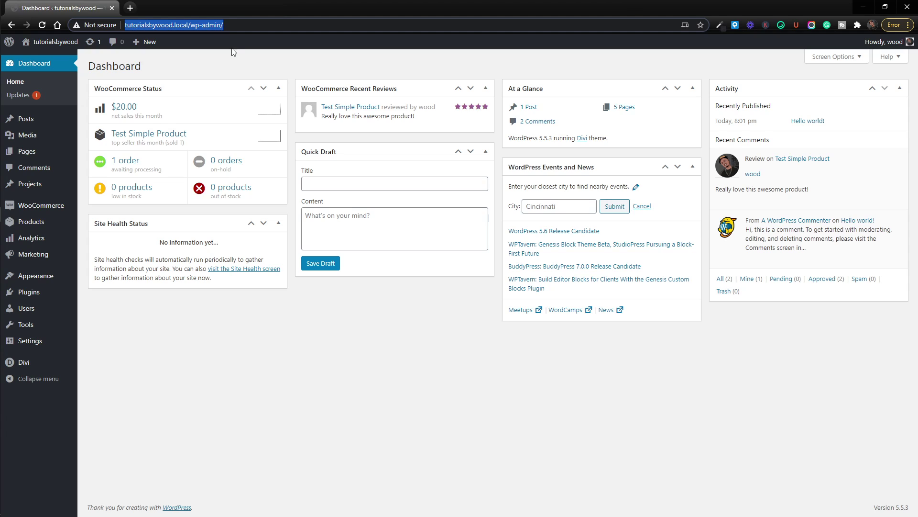
left_click(251, 69)
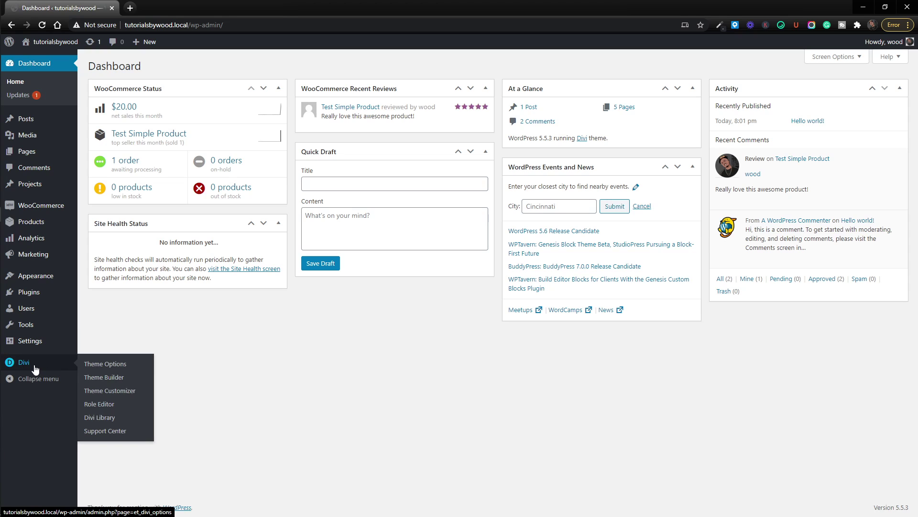
mouse_move(76, 352)
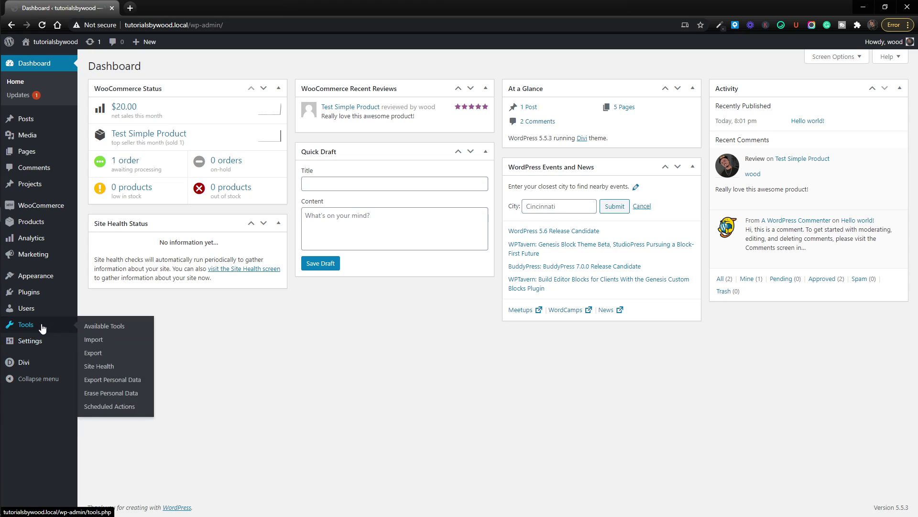
mouse_move(43, 310)
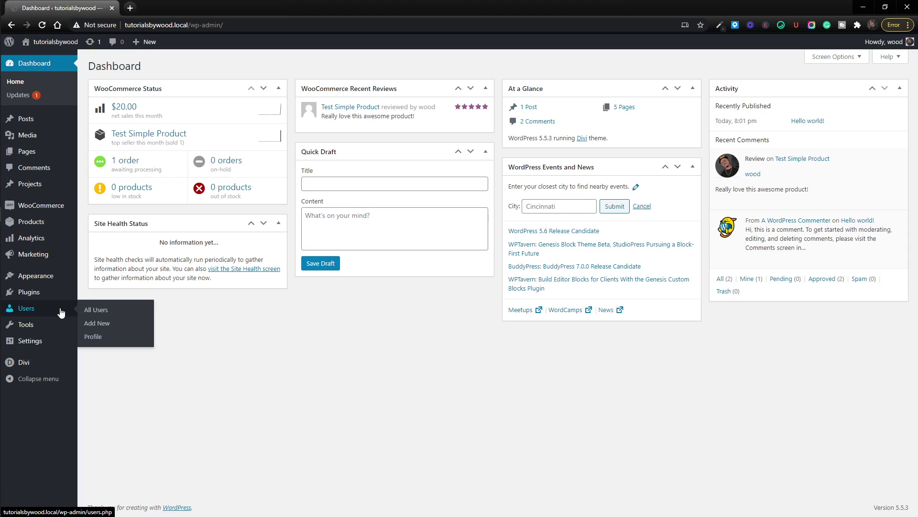
mouse_move(52, 301)
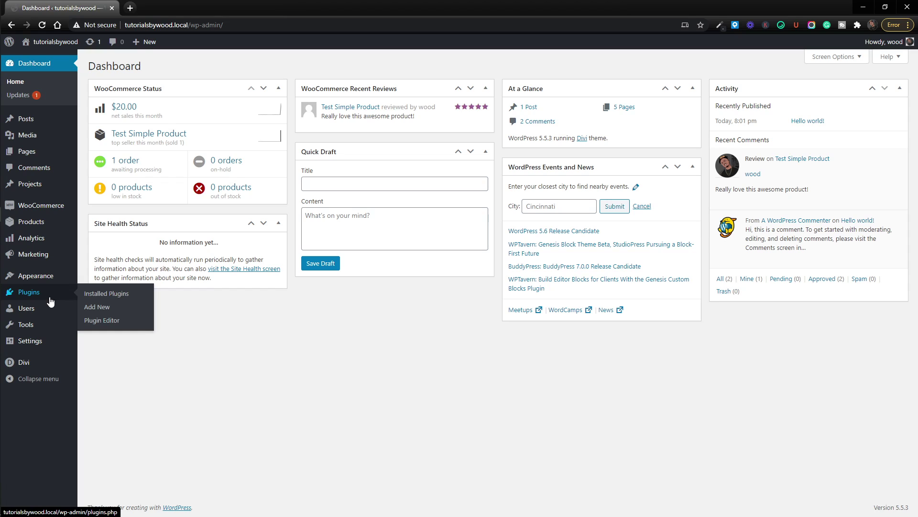
mouse_move(48, 281)
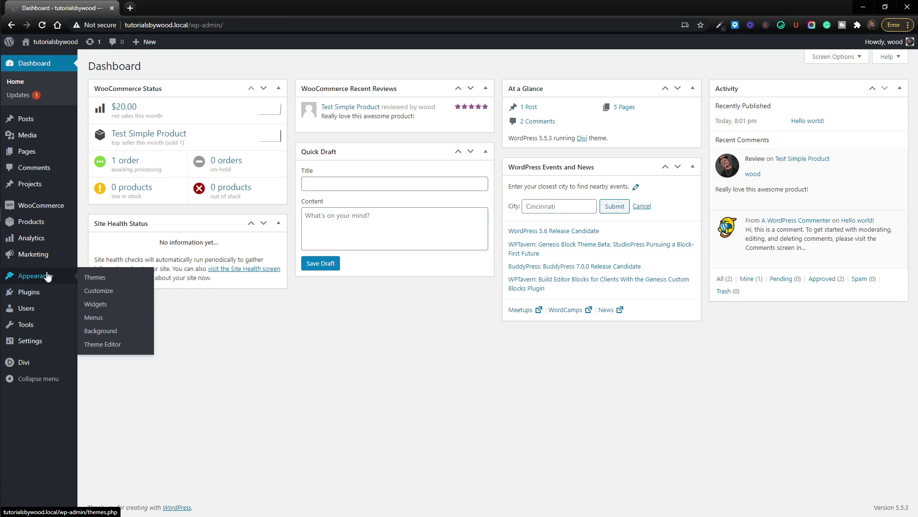
mouse_move(44, 258)
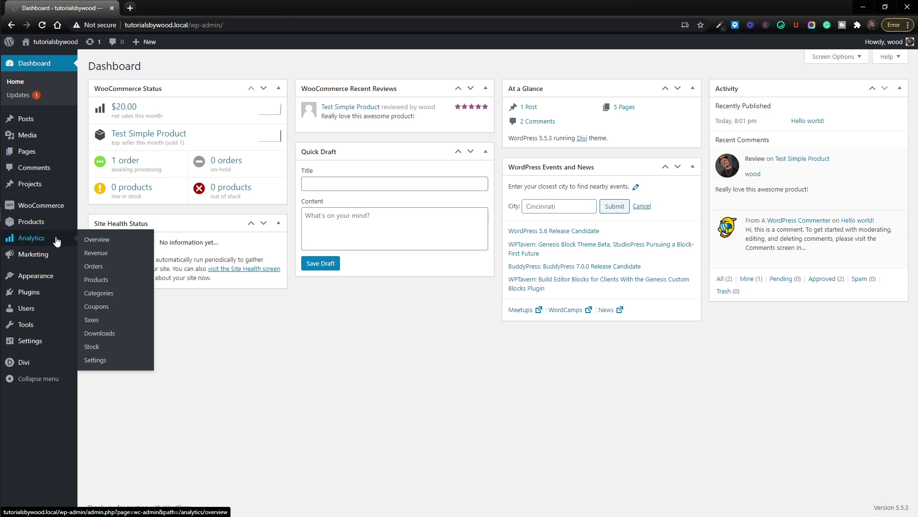
mouse_move(50, 222)
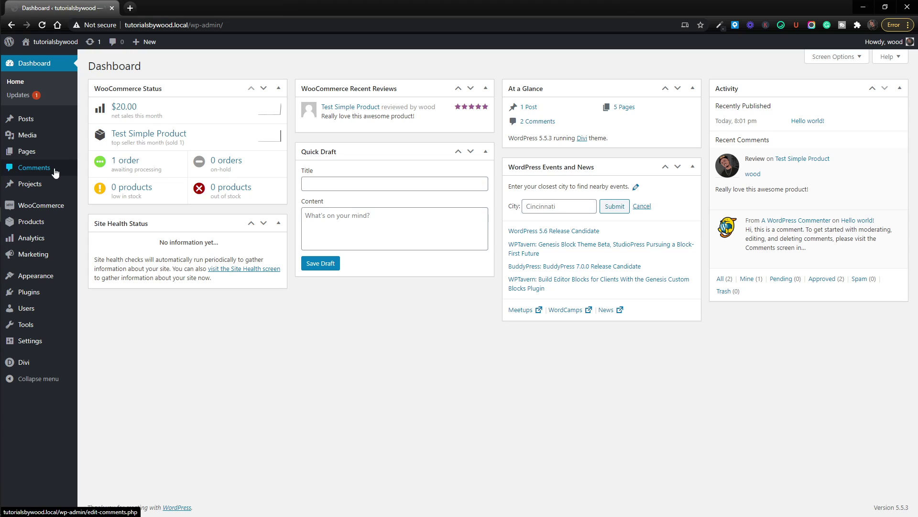
mouse_move(59, 157)
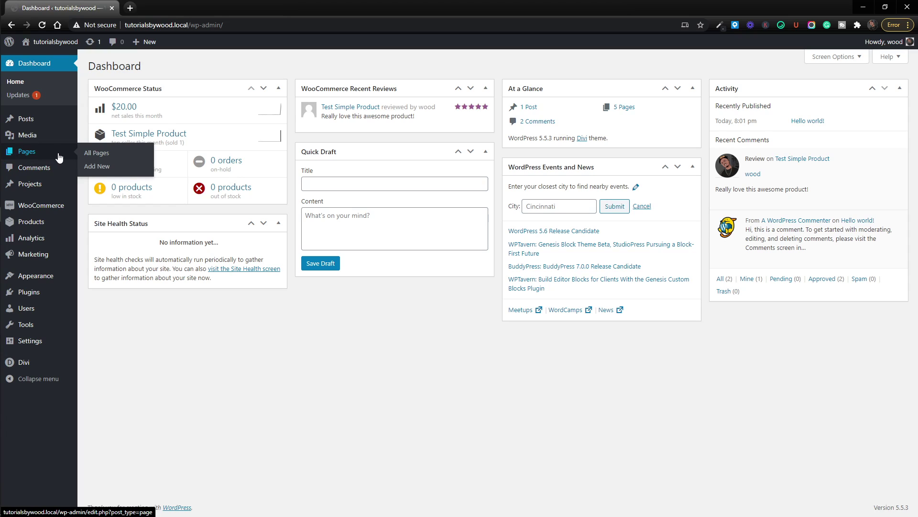
mouse_move(56, 138)
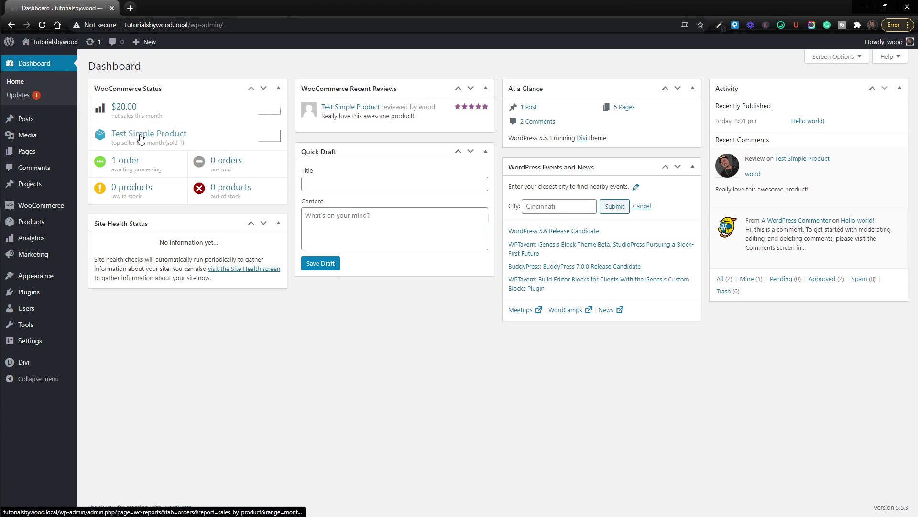
left_click(21, 97)
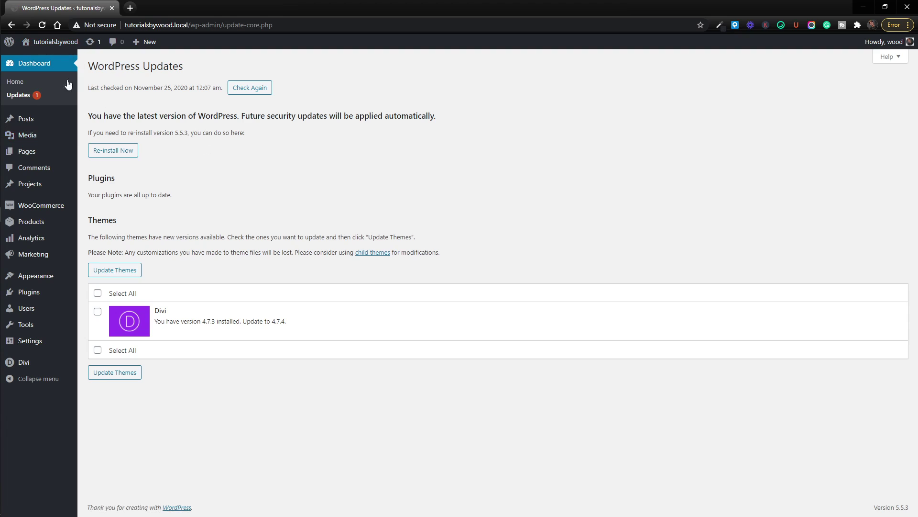
mouse_move(56, 212)
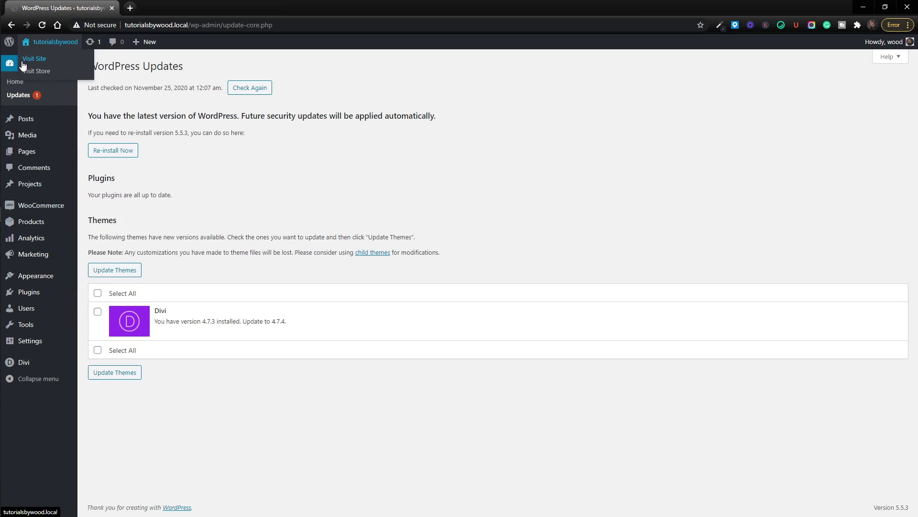
left_click(15, 81)
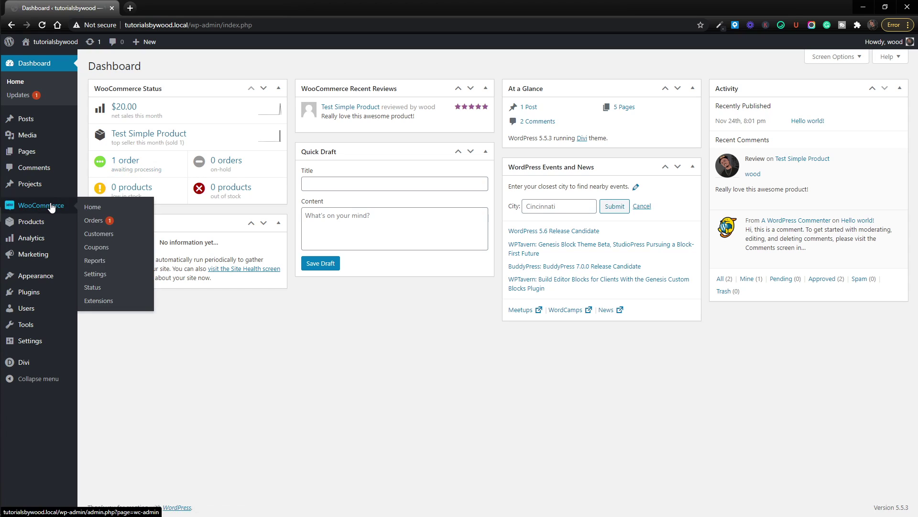
Open the WooCommerce Orders list showing order #31 at Processing for $20.00
left_click(94, 223)
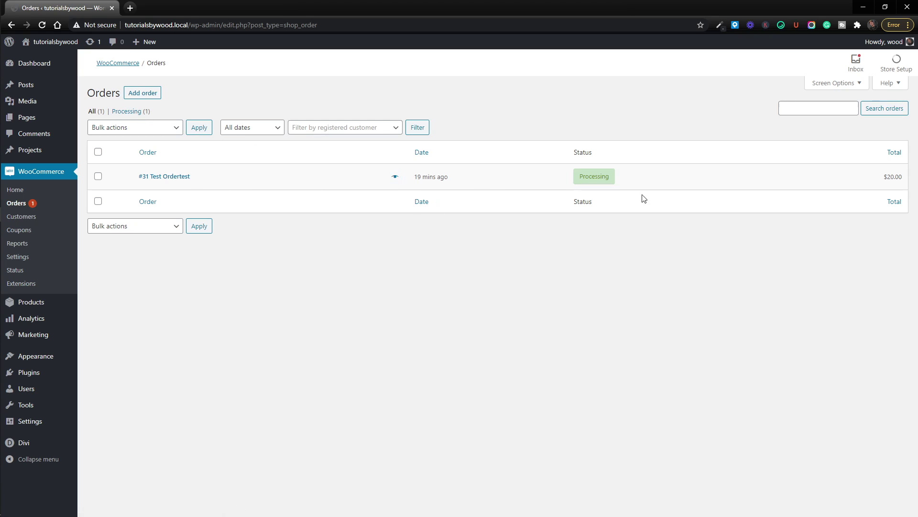
mouse_move(606, 183)
Open order #31's edit page and scroll through its details
left_click(152, 178)
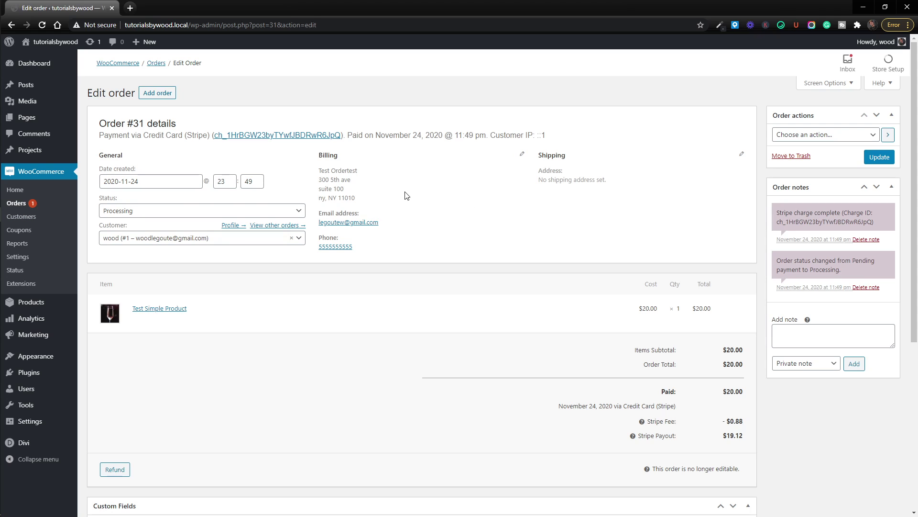
scroll(403, 195, "down", 5)
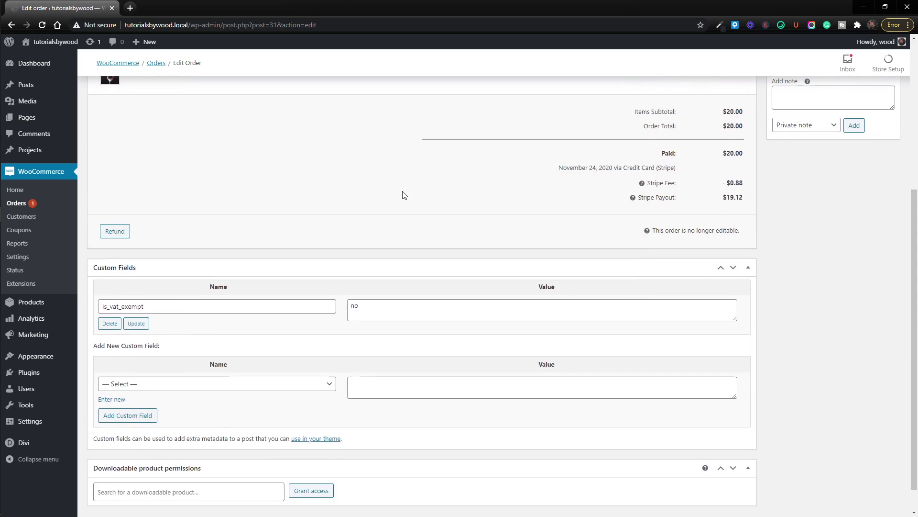
scroll(403, 195, "up", 5)
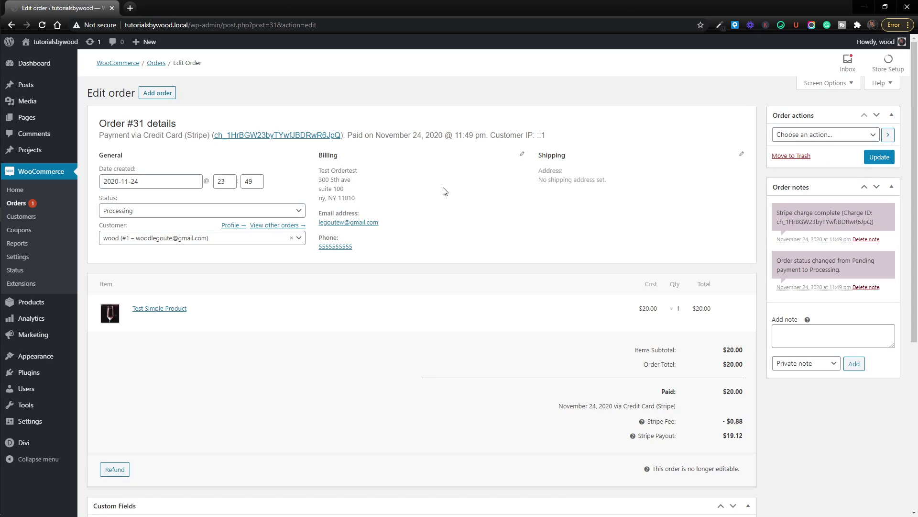
Highlight the billing address and the no-shipping-address note to point them out
mouse_move(316, 172)
left_mouse_down()
mouse_move(340, 190)
mouse_move(332, 180)
left_mouse_up()
left_click(343, 194)
left_click(355, 206)
double_click(553, 179)
left_click(570, 189)
left_click_drag(344, 197, 319, 175)
left_click(325, 179)
left_click_drag(539, 180, 570, 181)
left_click(576, 182)
left_click_drag(351, 200, 326, 181)
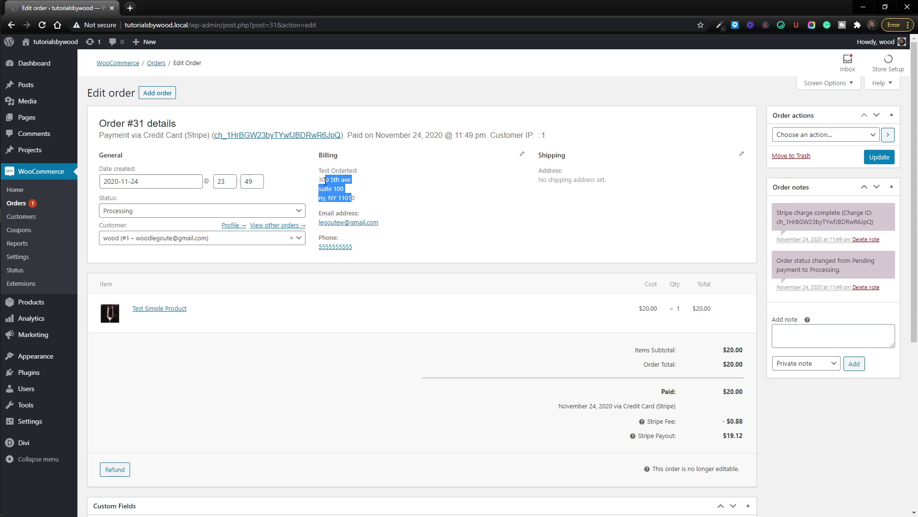
left_click(339, 189)
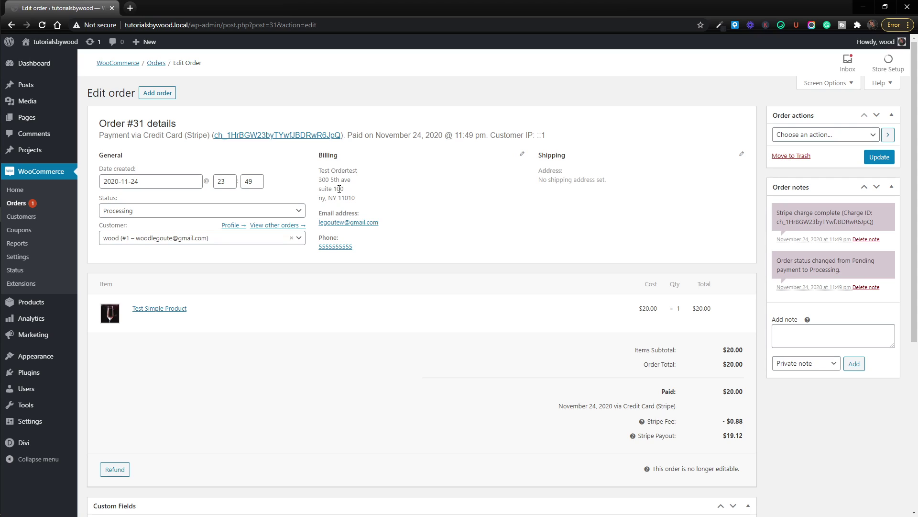
scroll(337, 196, "down", 1)
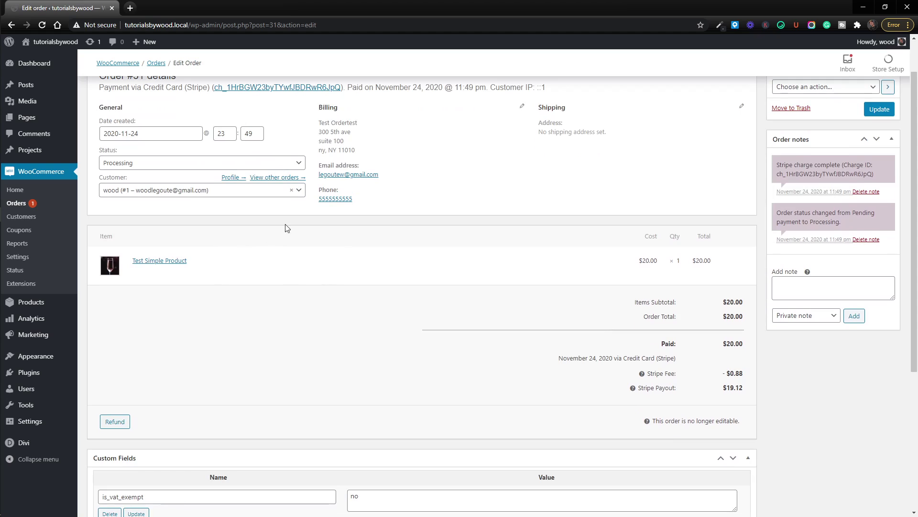
scroll(276, 228, "down", 1)
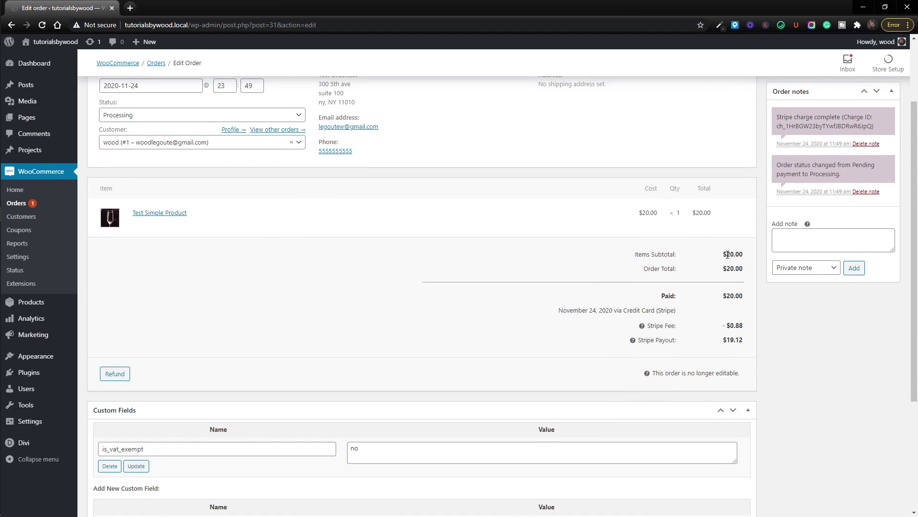
left_click(731, 343)
left_click_drag(739, 341, 678, 352)
scroll(678, 352, "up", 1)
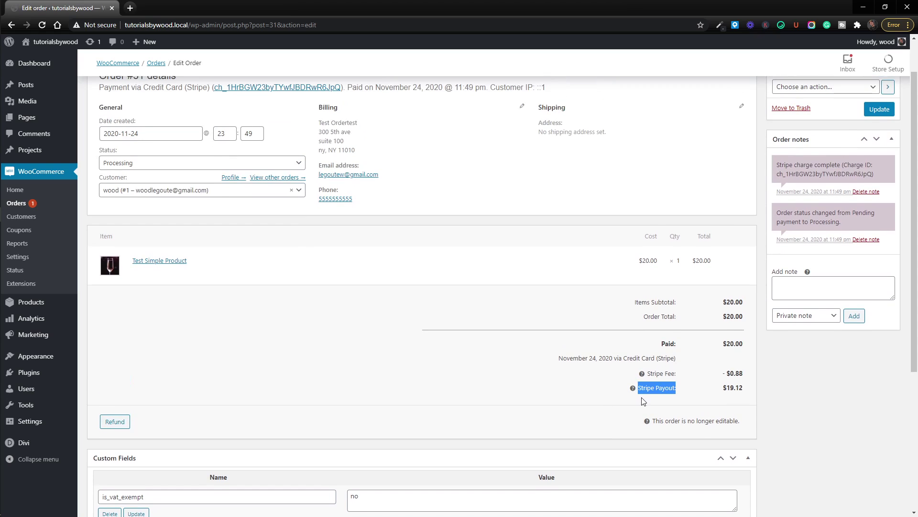
left_click(678, 390)
left_click_drag(637, 388, 654, 391)
left_click(669, 389)
left_click_drag(723, 387, 742, 388)
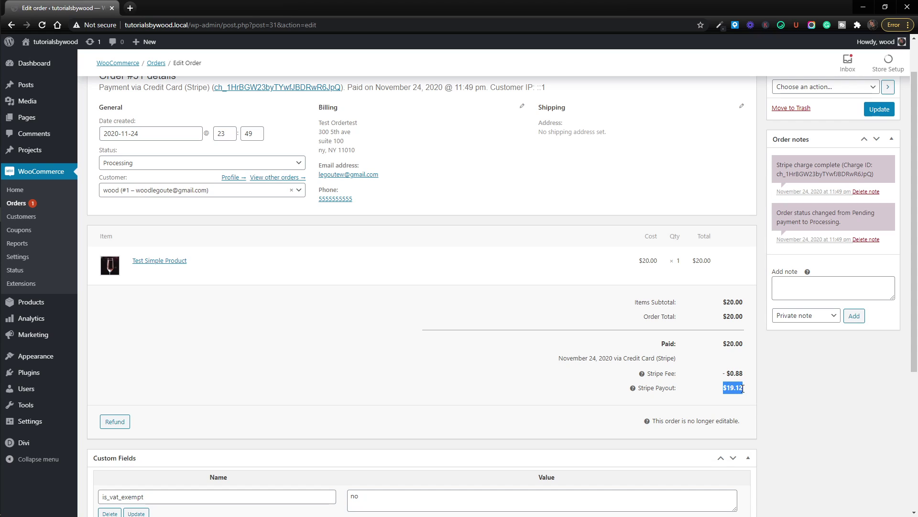
scroll(743, 388, "up", 1)
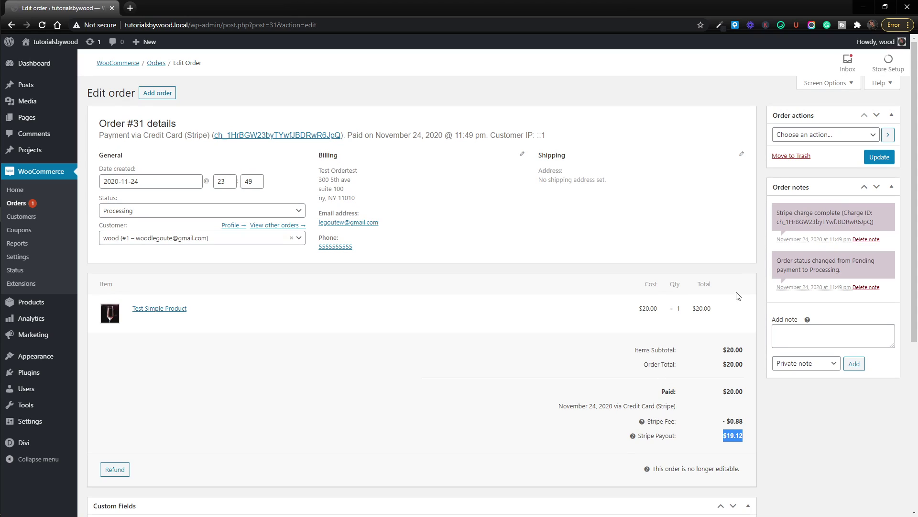
left_click(836, 136)
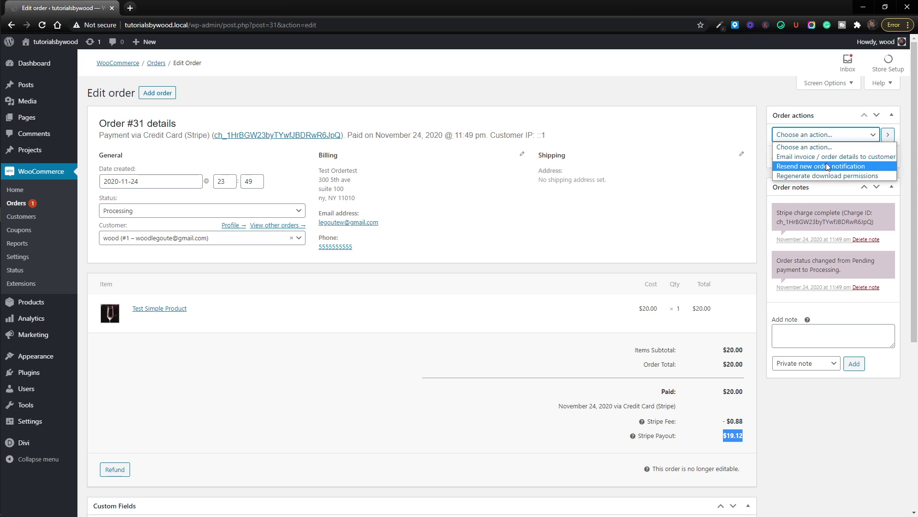
left_click(863, 137)
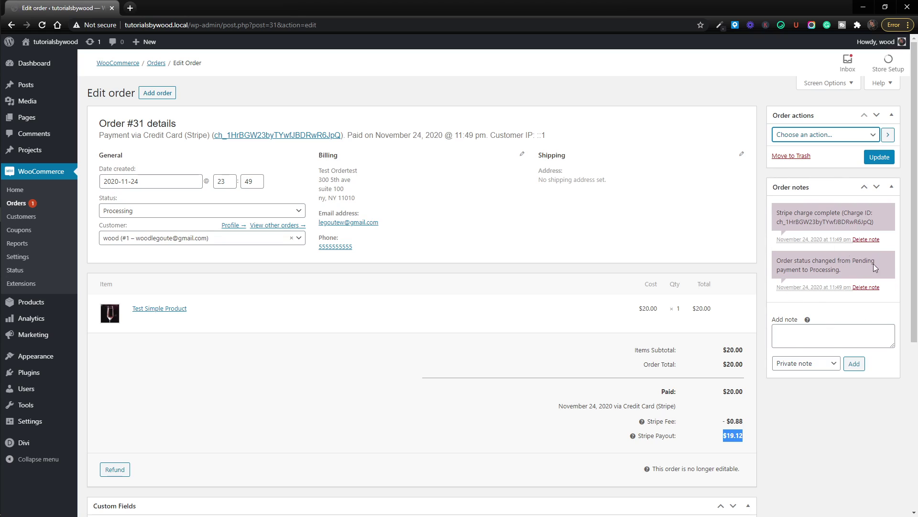
Add the tracking number to order #31 as a Note to customer
left_click(825, 333)
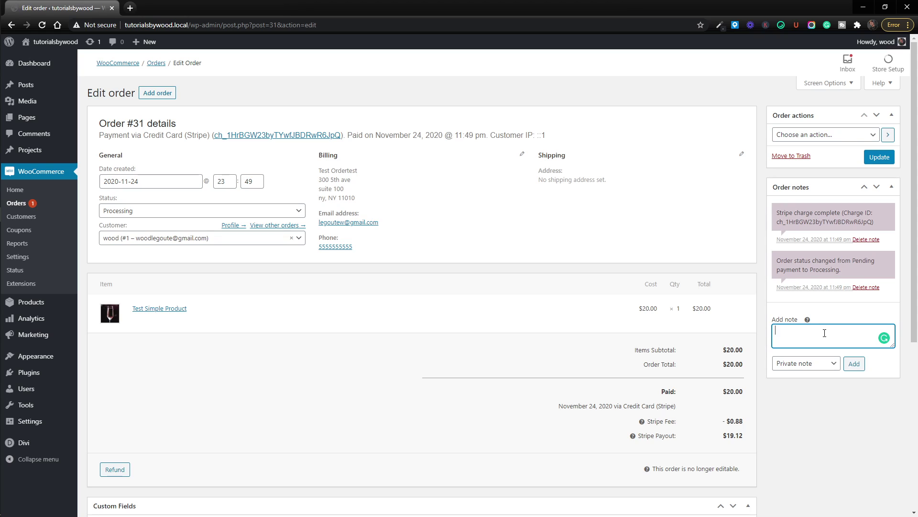
left_click(830, 363)
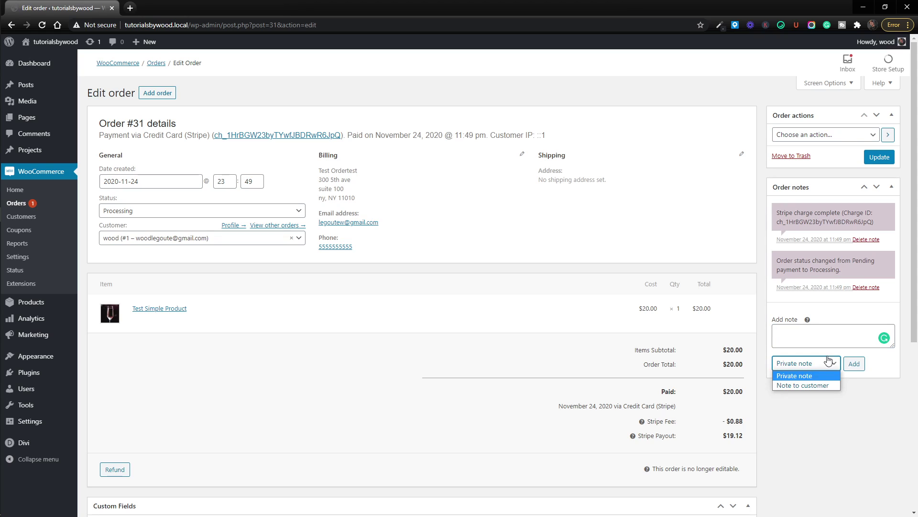
left_click(831, 384)
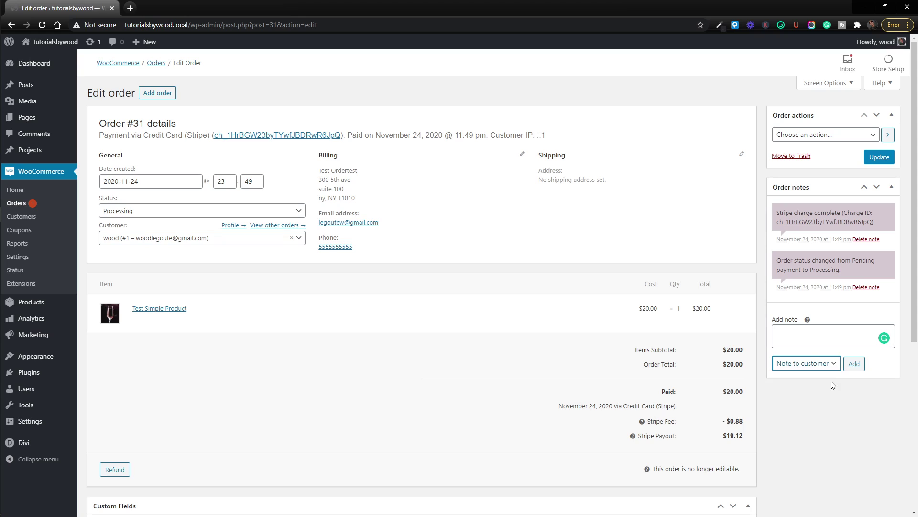
left_click(810, 363)
left_click(831, 376)
left_click(809, 331)
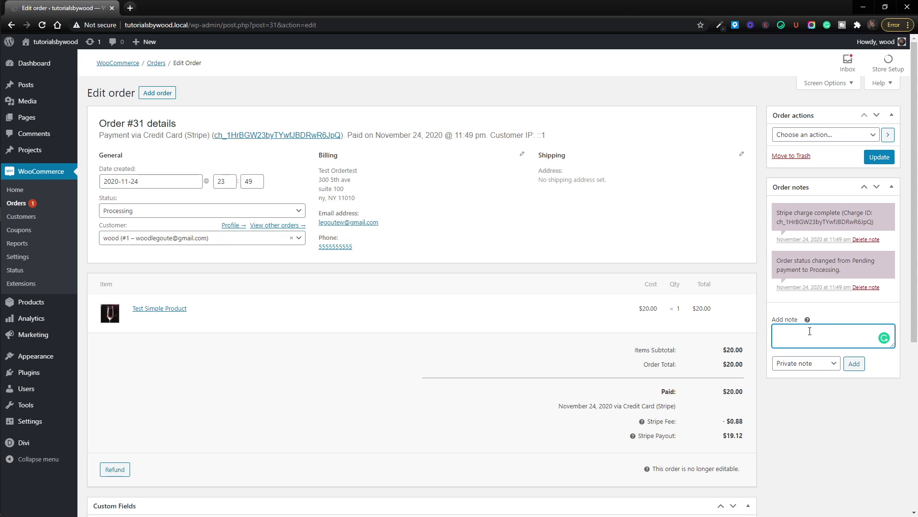
type("892637298")
left_click(828, 362)
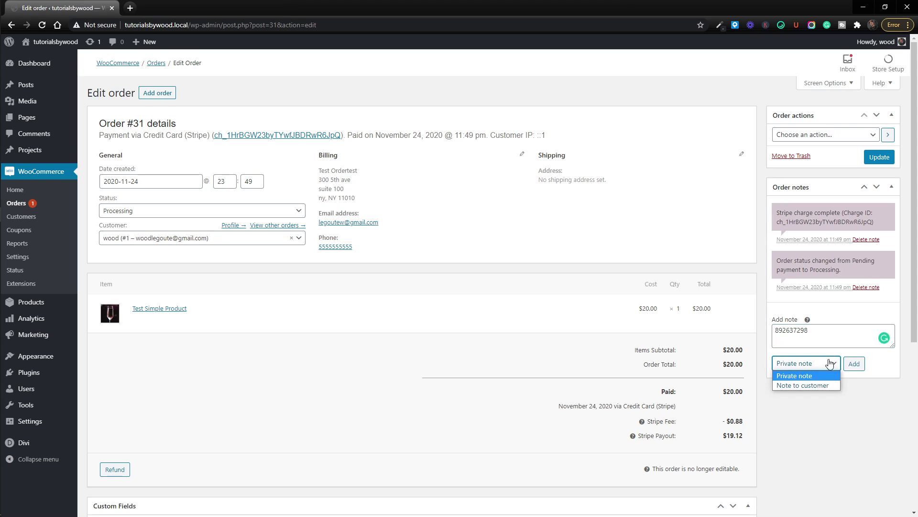
left_click(814, 386)
left_click(854, 368)
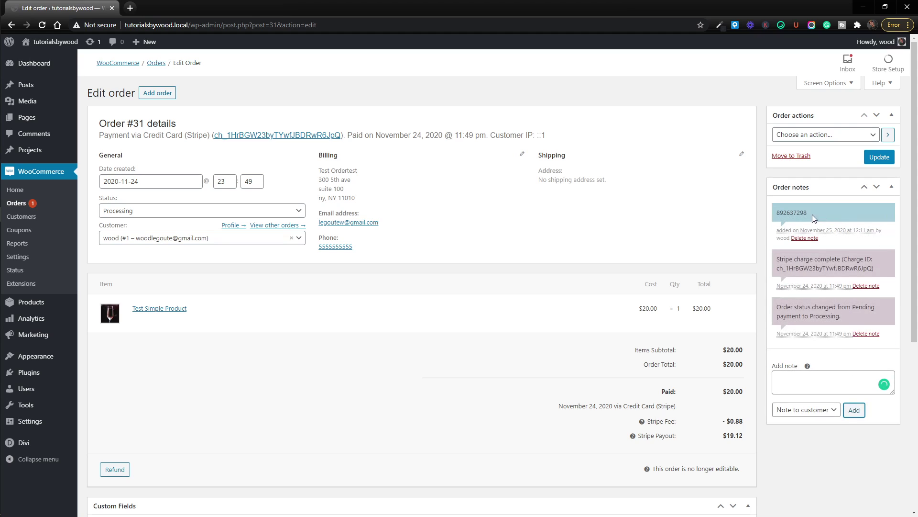
Start a second order note reading 'hey this is your tracking'
double_click(801, 215)
left_click(812, 382)
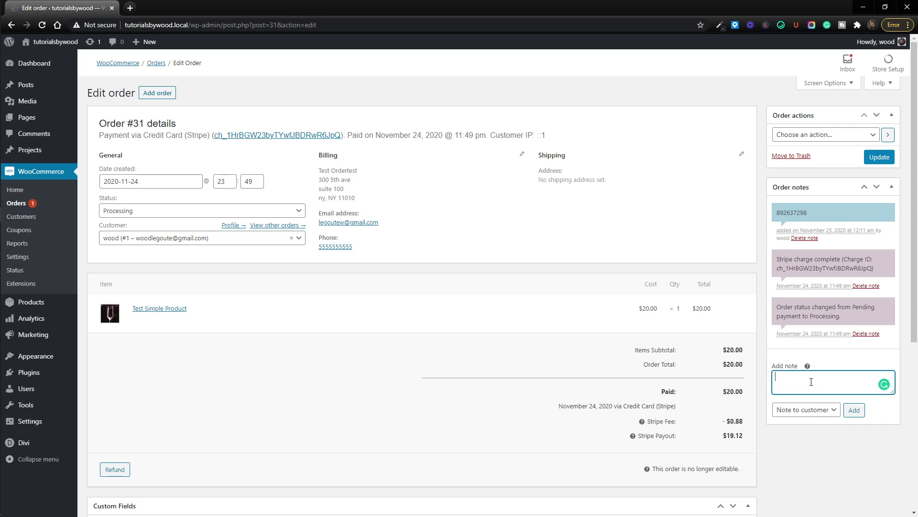
type("hey this is your tracking")
Change order #31's status to Completed, update it, and go back to the Orders list
left_click(131, 210)
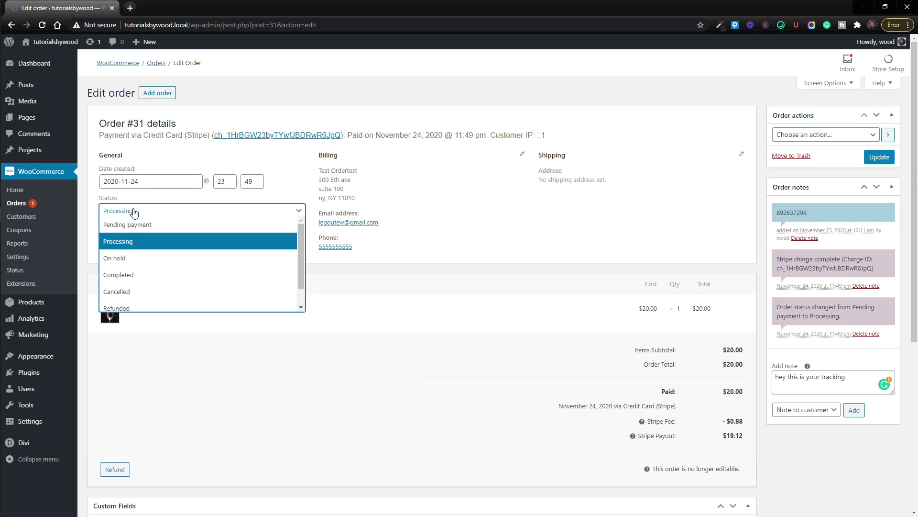
left_click(146, 275)
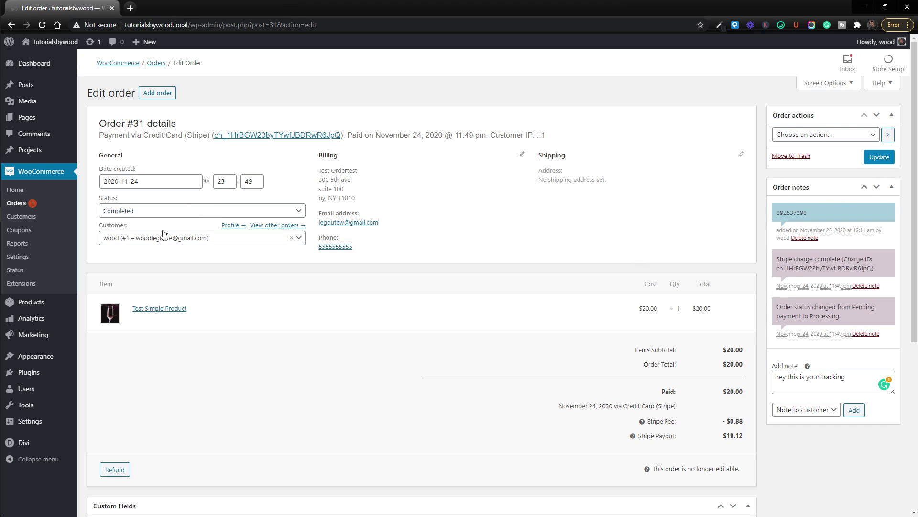
left_click(873, 159)
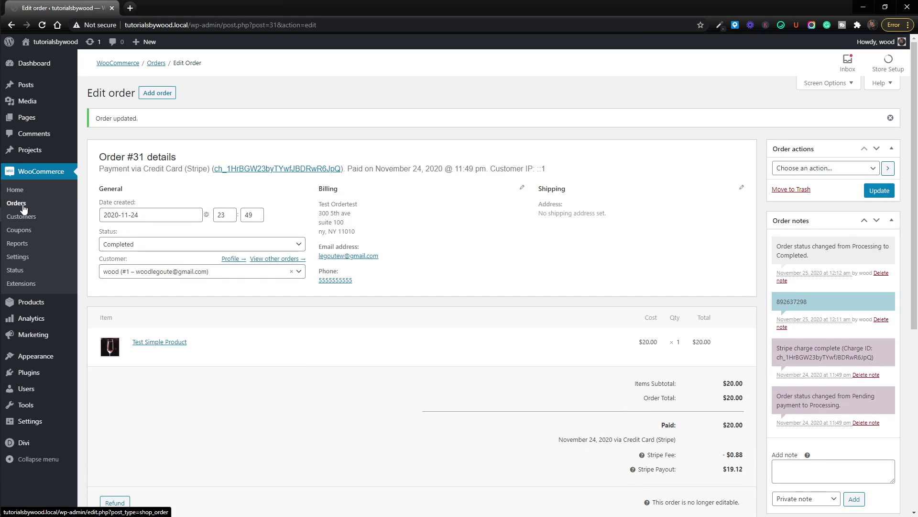
left_click(23, 206)
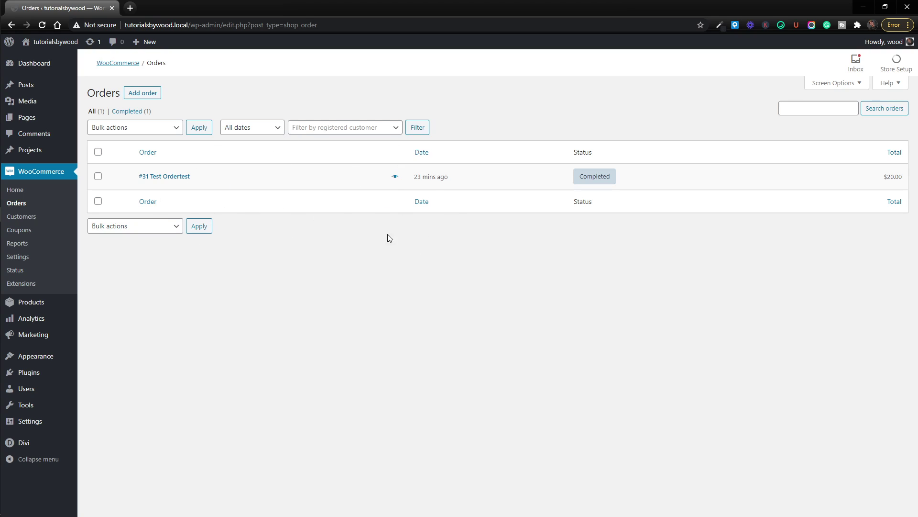
Reopen the now-Completed order #31 and highlight its order details heading
left_click(182, 177)
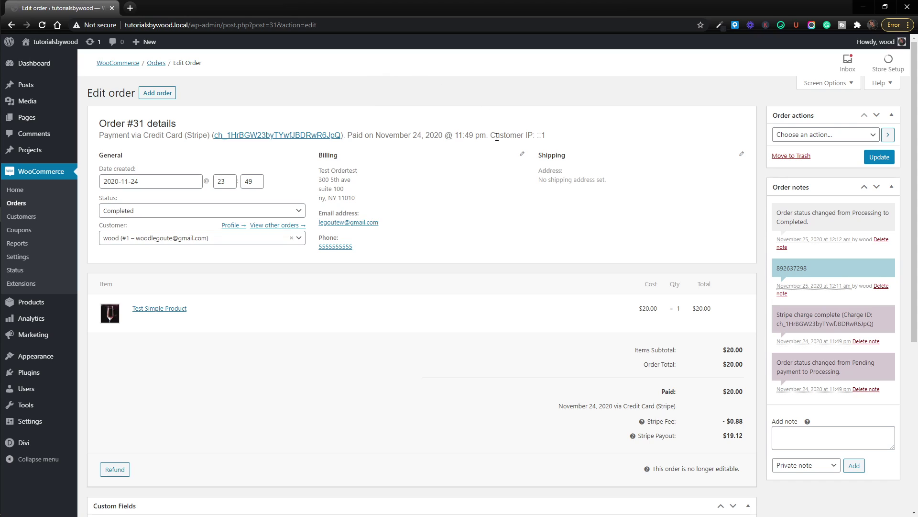
triple_click(129, 127)
left_click(227, 104)
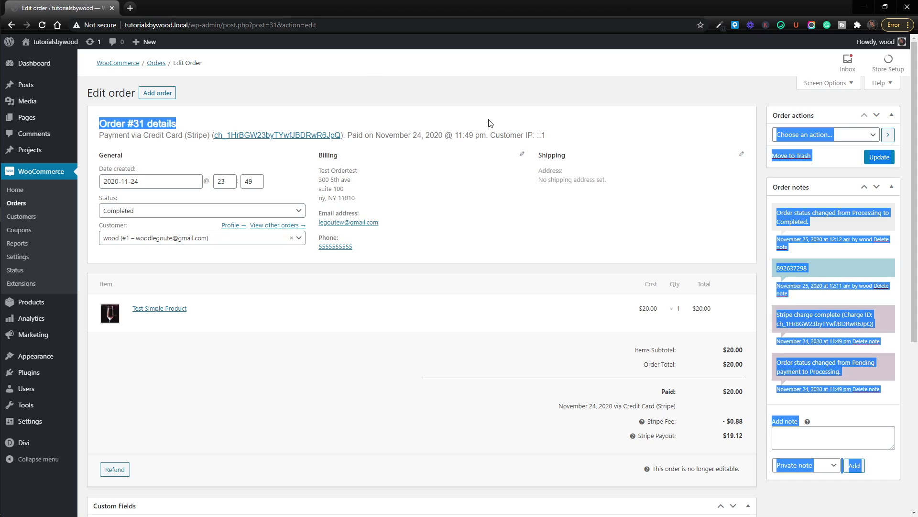
left_click(511, 101)
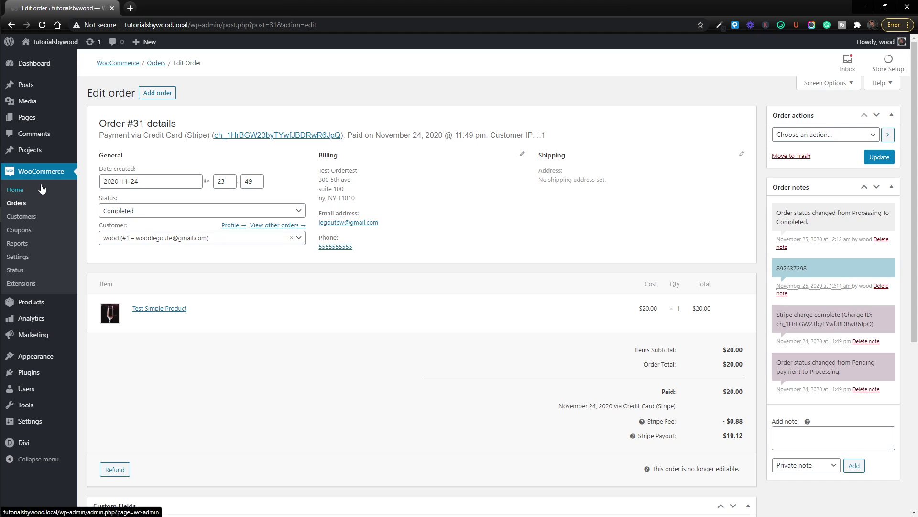
Open the WooCommerce Home dashboard and scroll through it
left_click(57, 175)
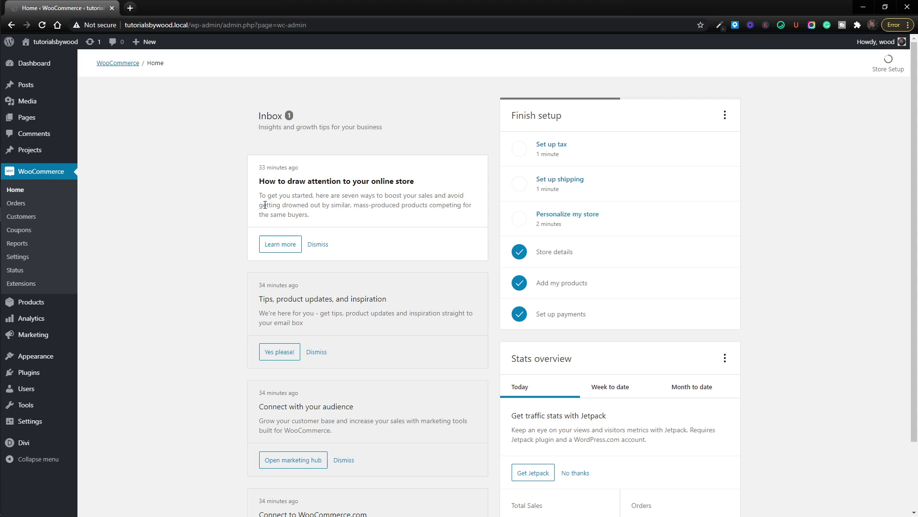
scroll(690, 219, "down", 2)
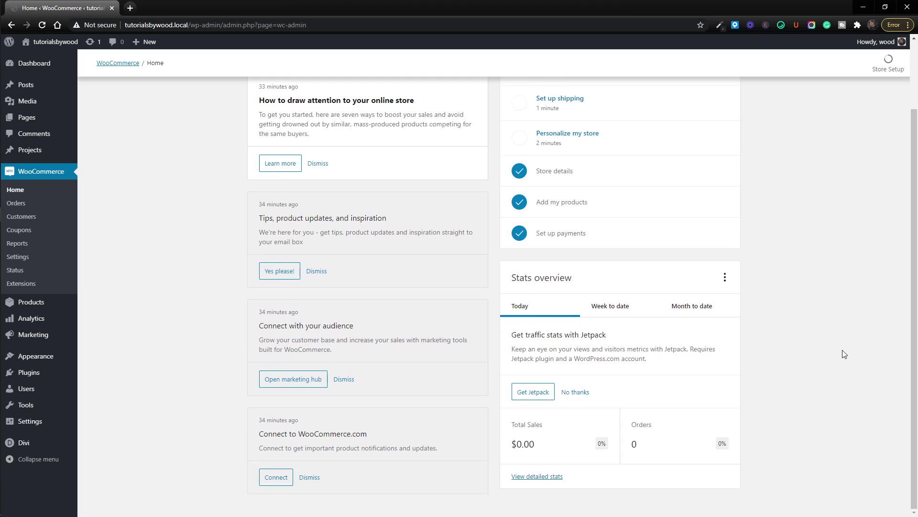
scroll(832, 352, "up", 2)
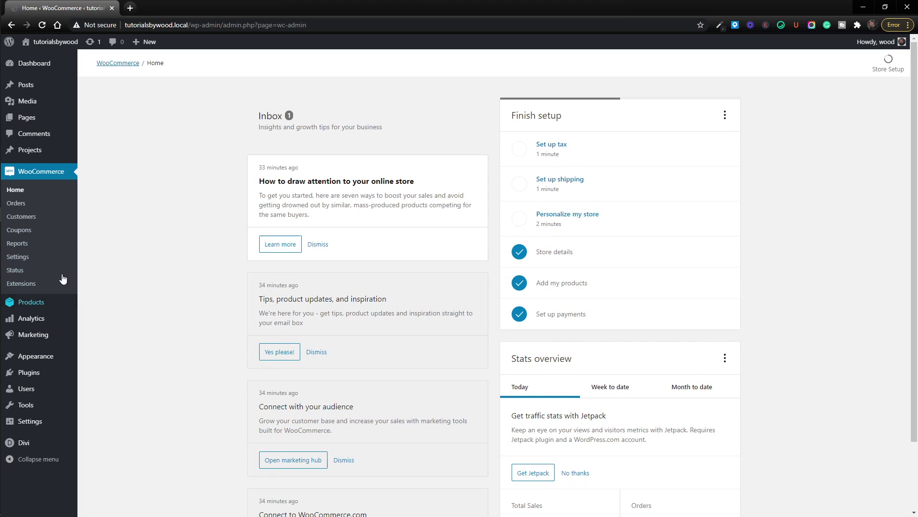
Review the WooCommerce Settings General tab: store address, selling locations, coupons and USD currency
left_click(18, 261)
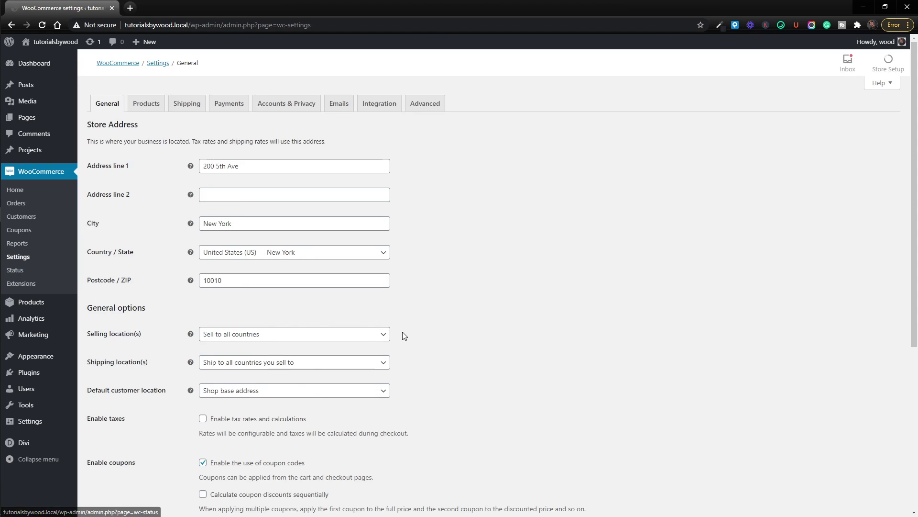
scroll(337, 276, "down", 1)
scroll(338, 276, "down", 3)
scroll(338, 273, "up", 3)
scroll(371, 238, "down", 3)
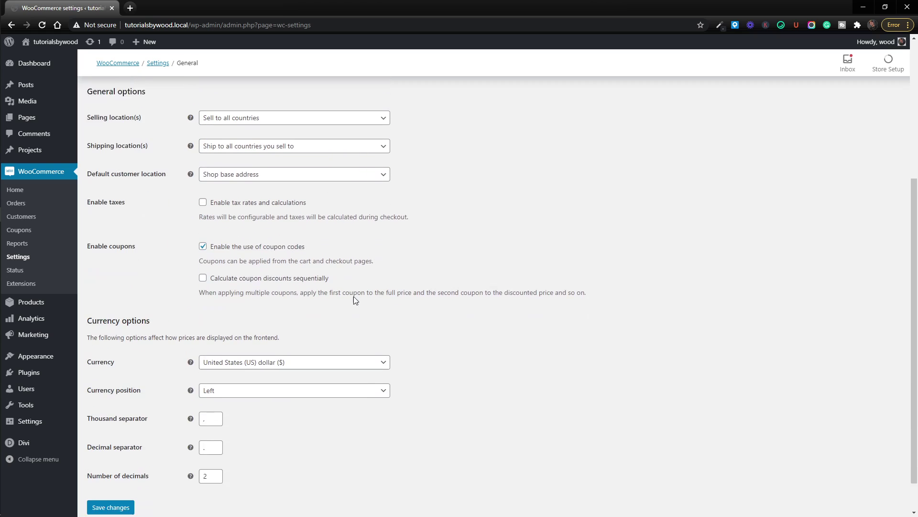
scroll(353, 288, "up", 5)
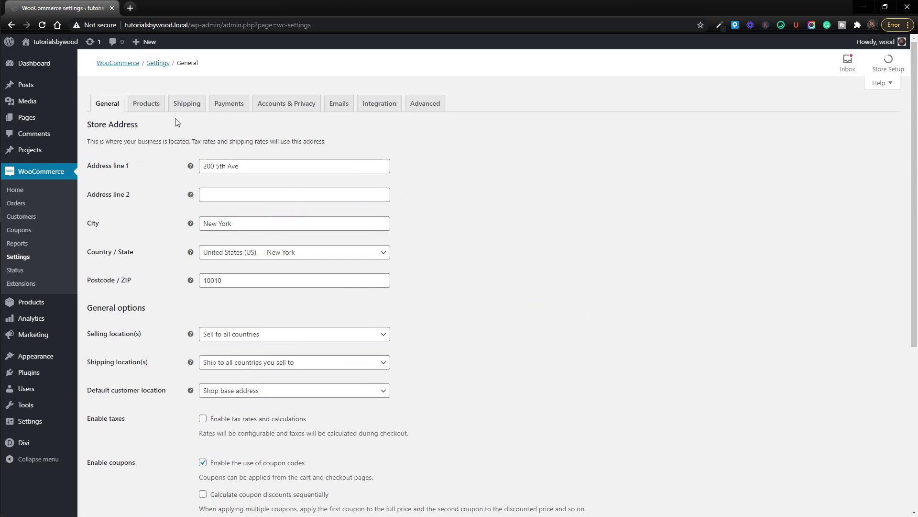
left_click(240, 109)
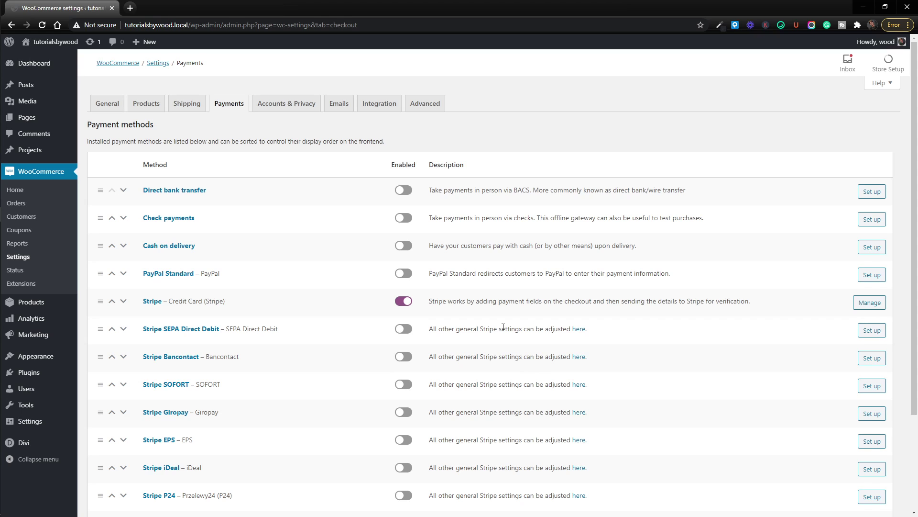
scroll(503, 327, "down", 3)
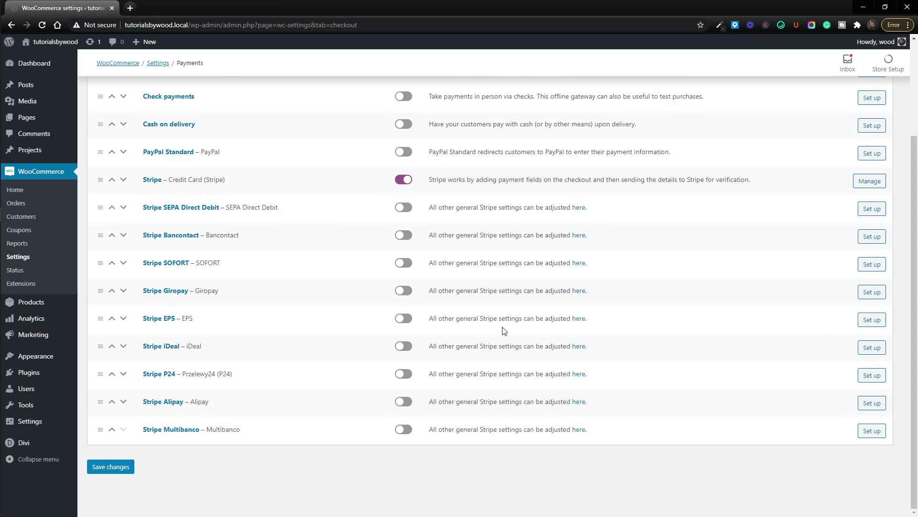
scroll(504, 331, "up", 3)
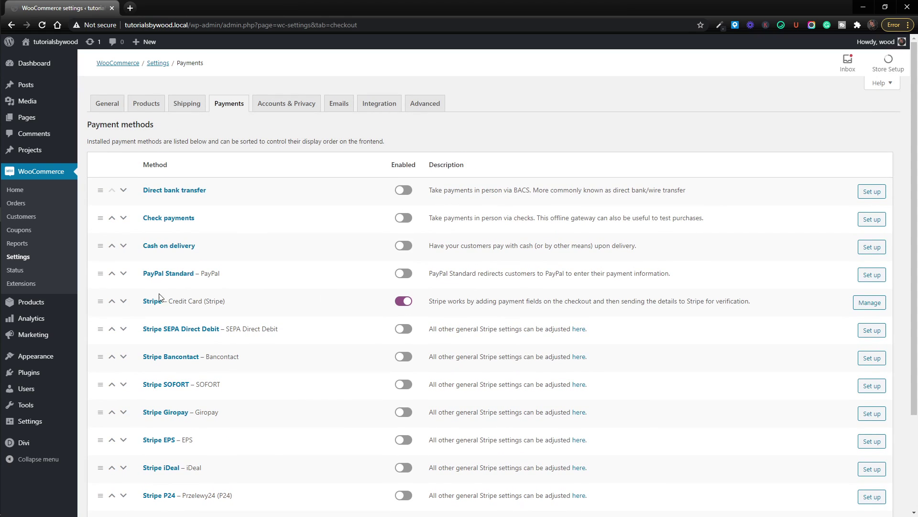
mouse_move(29, 306)
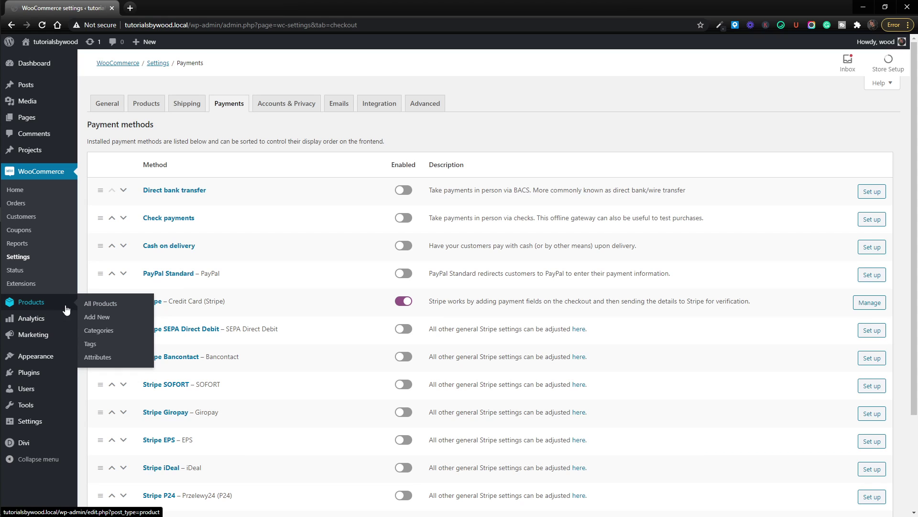
Go to All Products and open Test Simple Product in the product editor
left_click(91, 305)
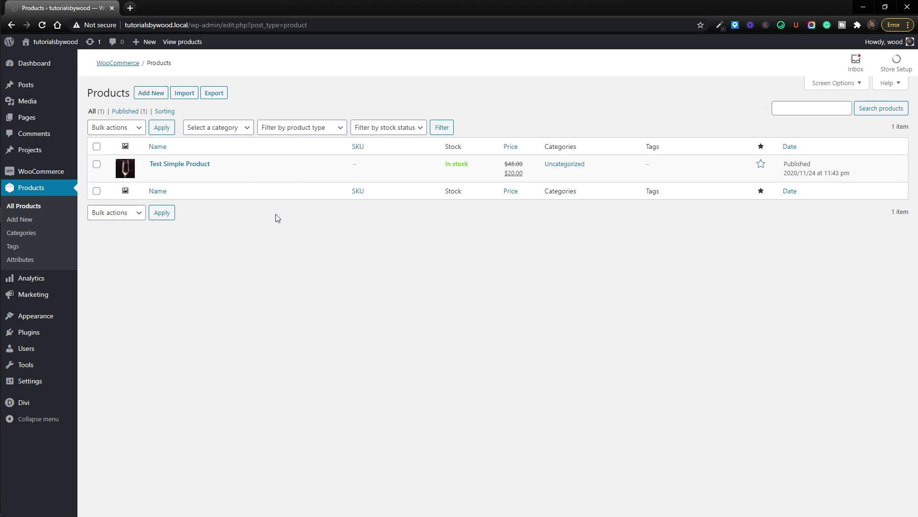
mouse_move(227, 173)
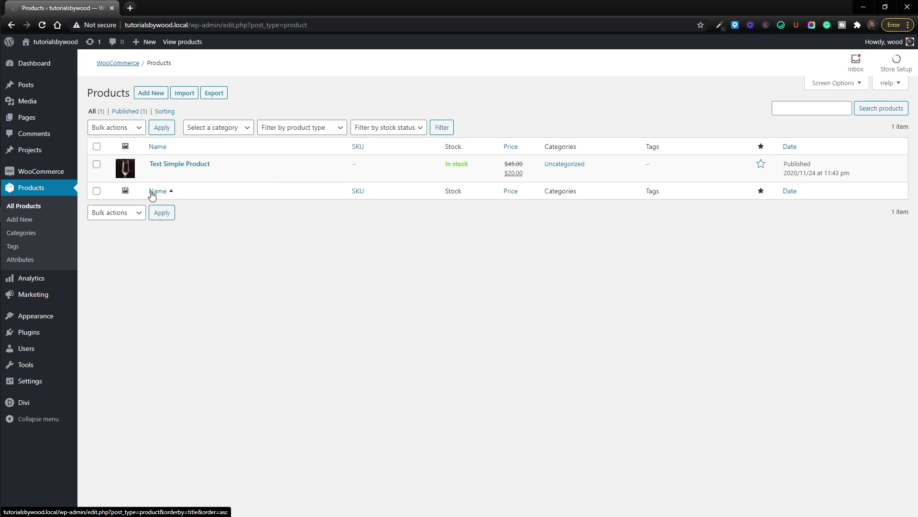
left_click(175, 175)
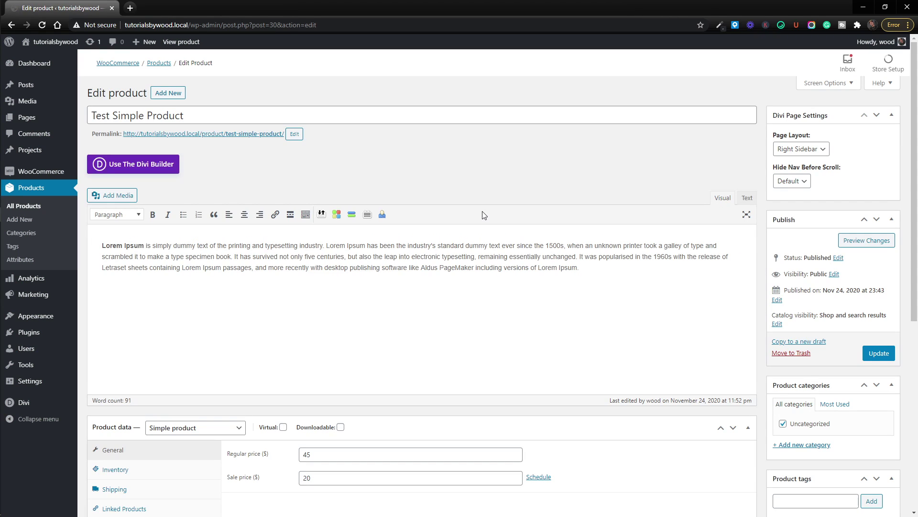
Retitle the product 'Test Simple Product 2' and set its permalink slug to test-simple-product-2
left_click(355, 119)
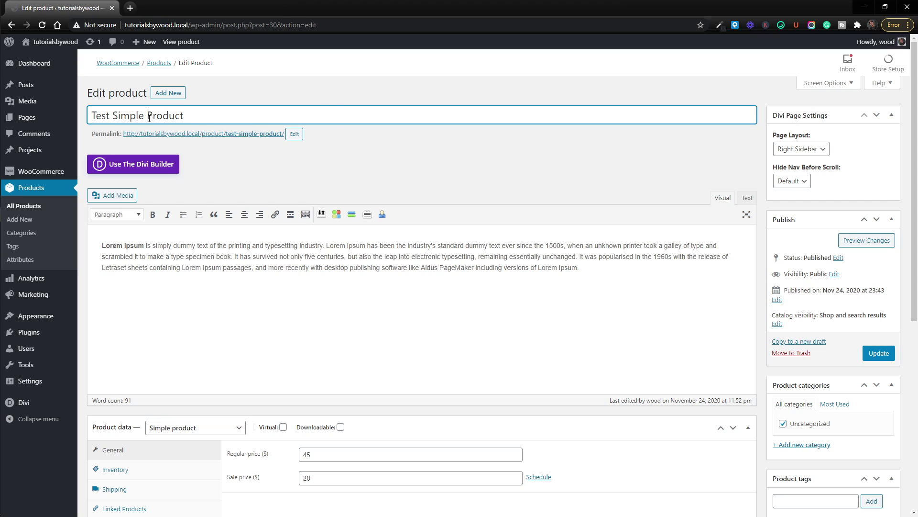
type("2")
left_click(280, 166)
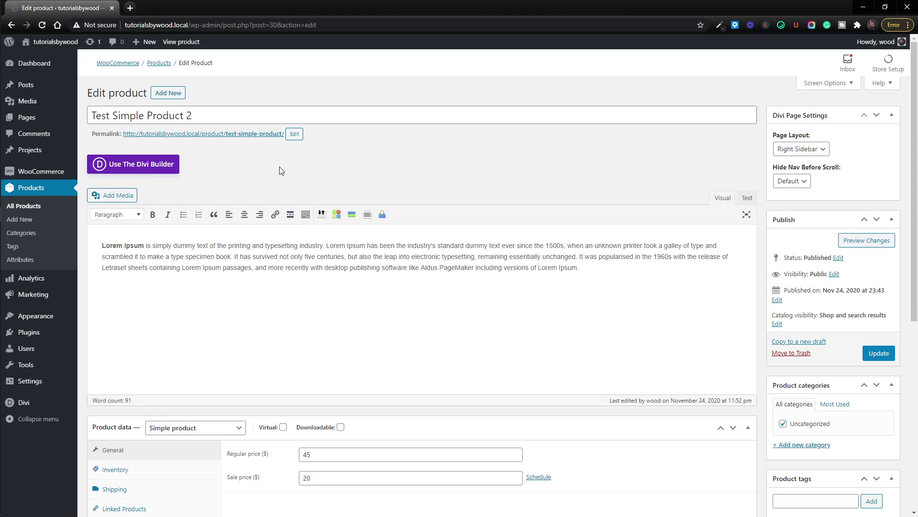
double_click(161, 115)
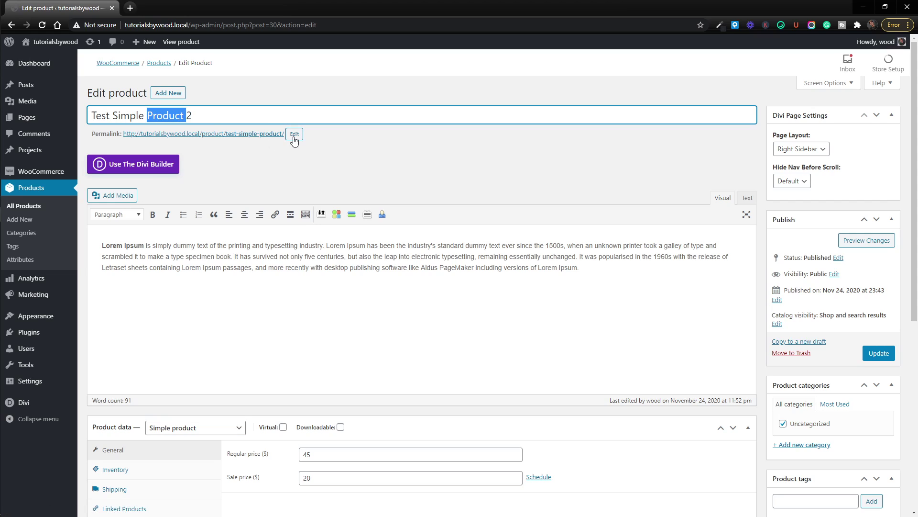
triple_click(223, 115)
key("ctrl+c")
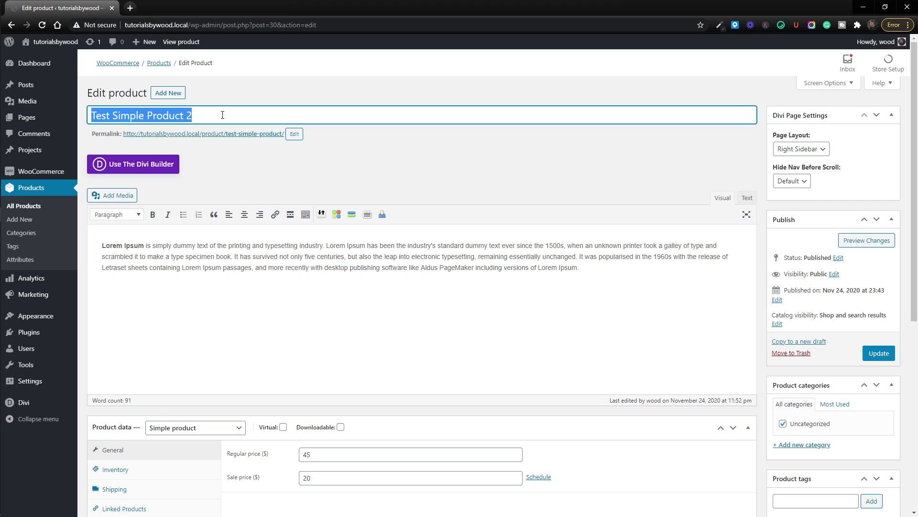
left_click(295, 135)
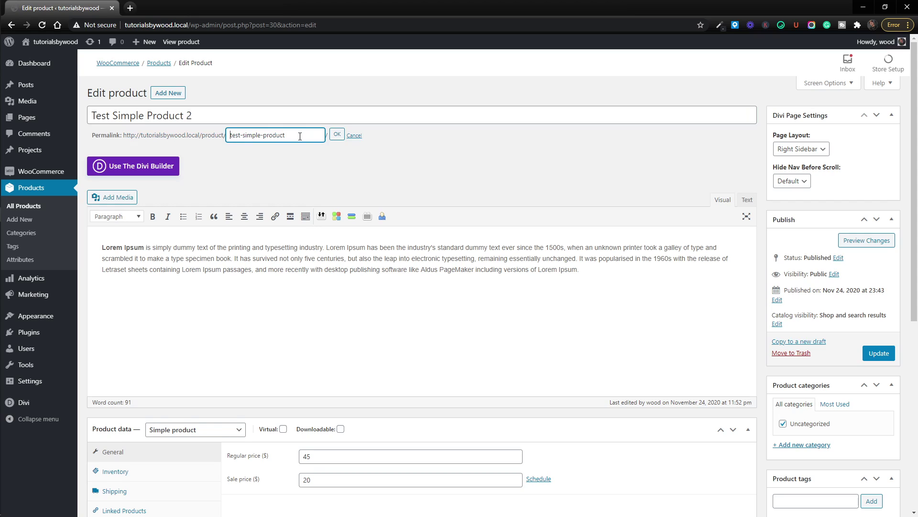
left_click_drag(287, 136, 220, 139)
key("ctrl+v")
left_click(336, 135)
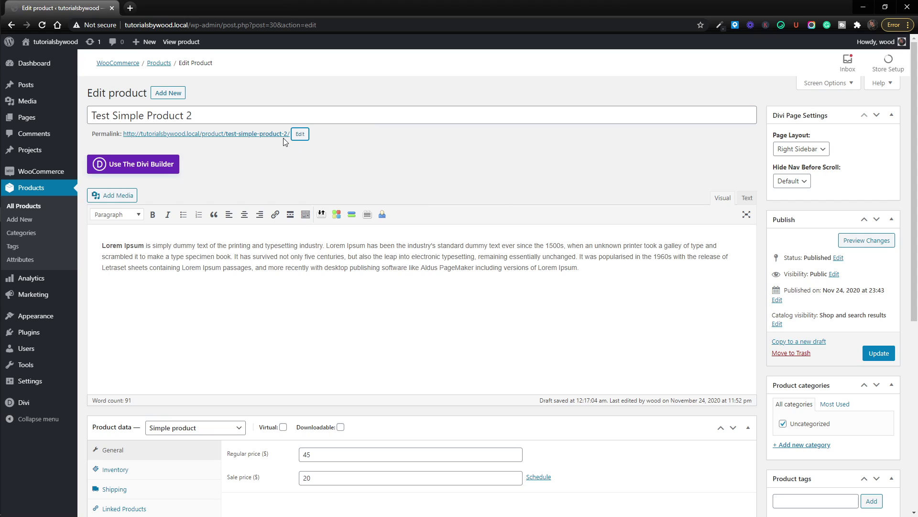
left_click(214, 118)
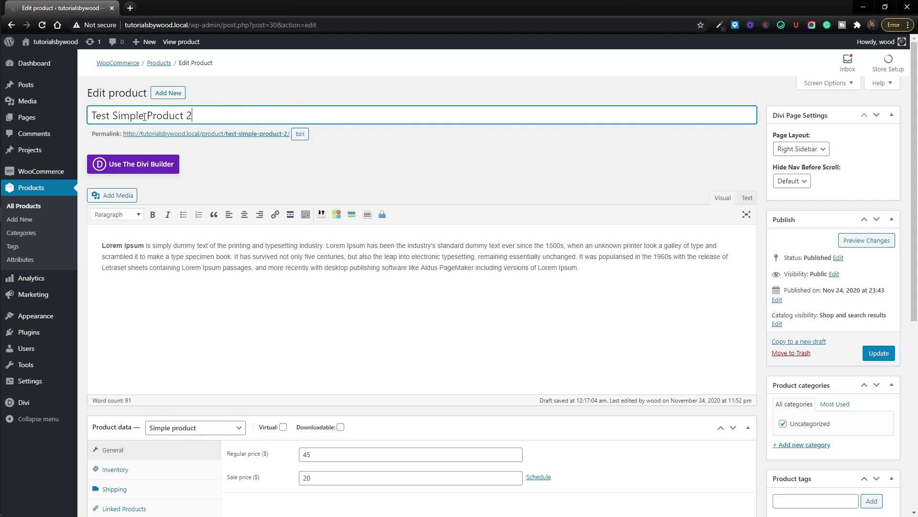
Keep the product as a Simple product and change its regular price from 45 to 49
scroll(384, 150, "down", 2)
scroll(334, 144, "up", 2)
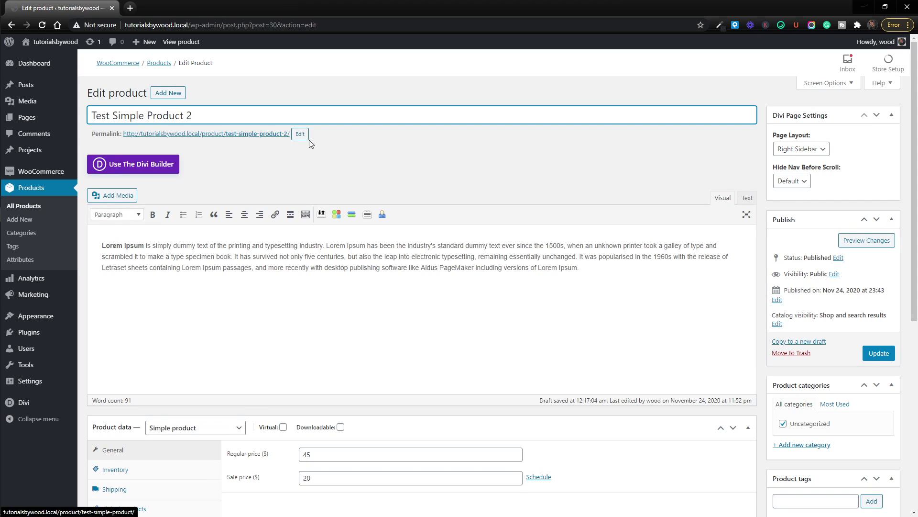
scroll(309, 156, "down", 2)
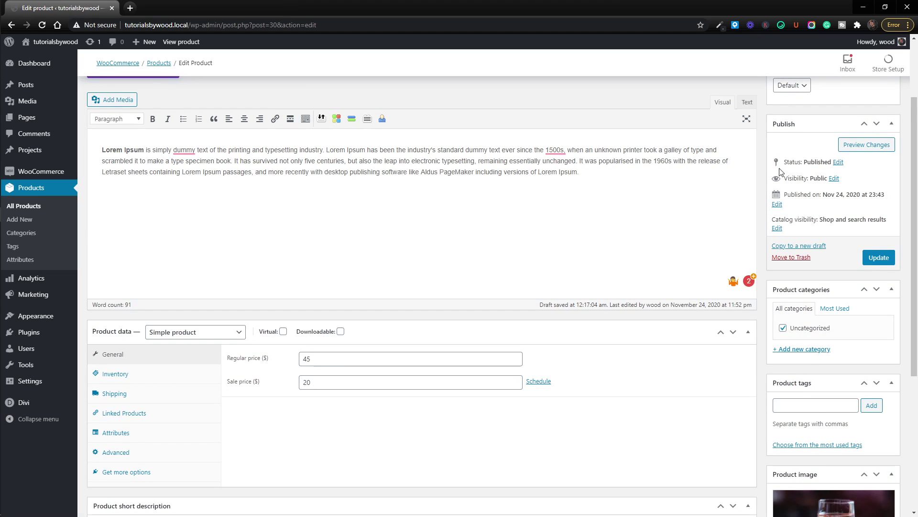
scroll(546, 165, "down", 2)
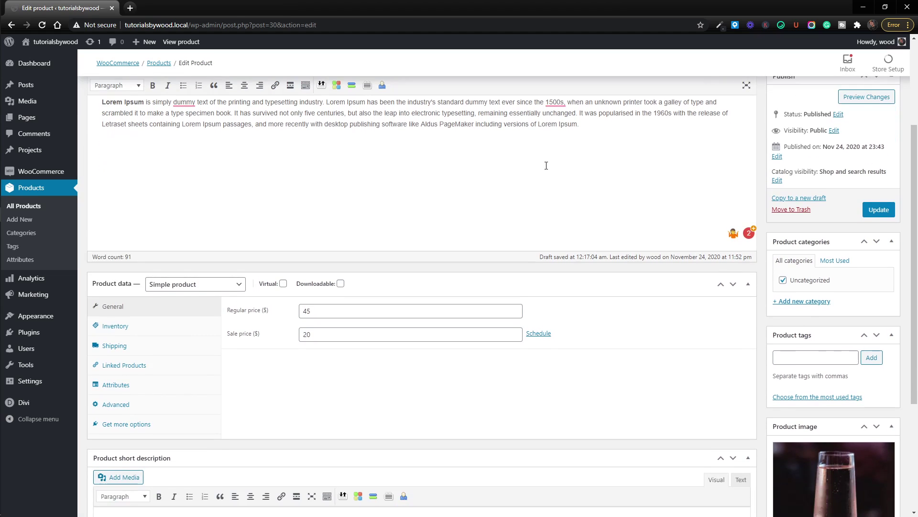
scroll(546, 165, "down", 1)
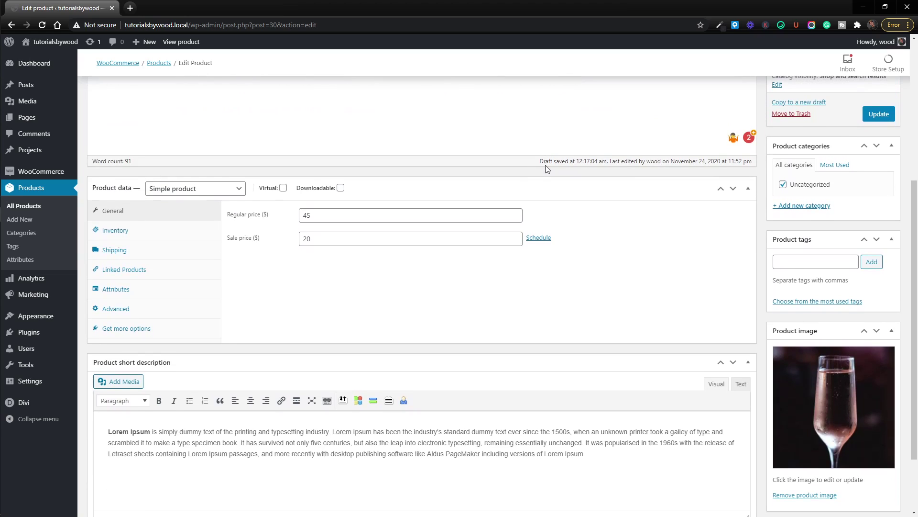
left_click(200, 191)
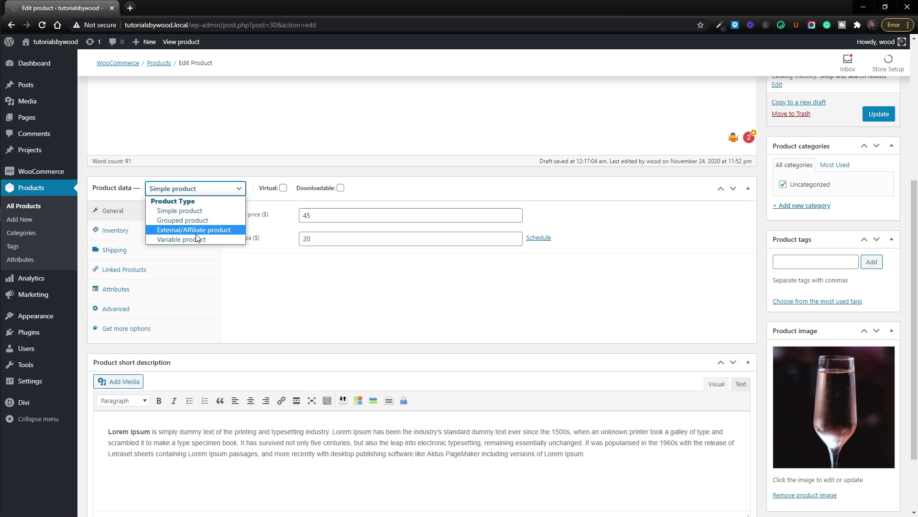
left_click(206, 213)
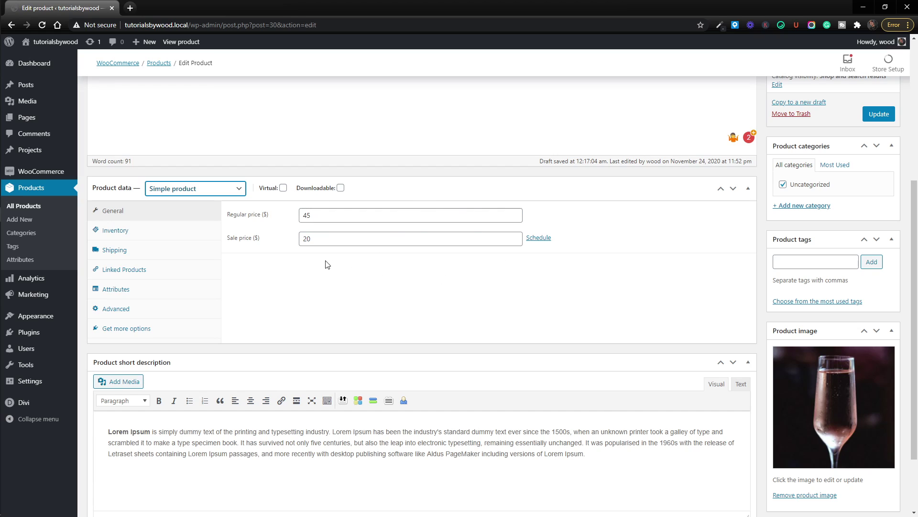
left_click(323, 219)
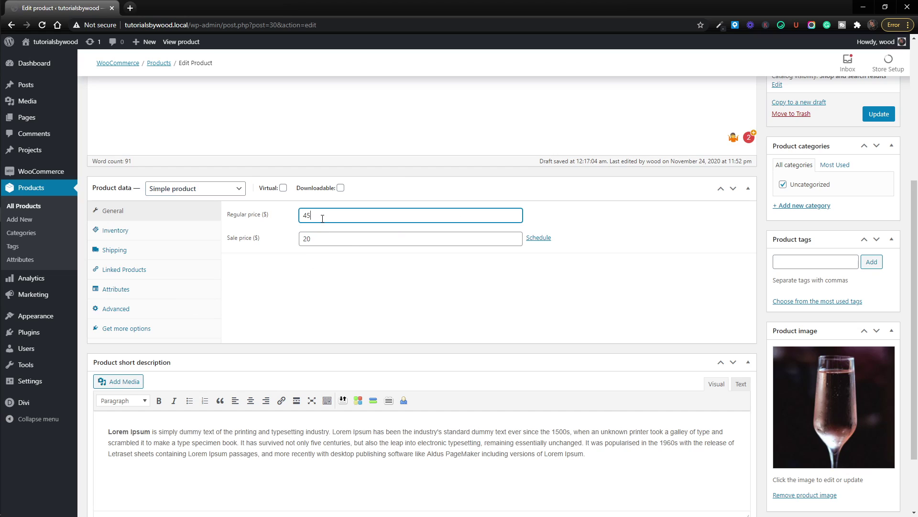
double_click(322, 218)
type("4")
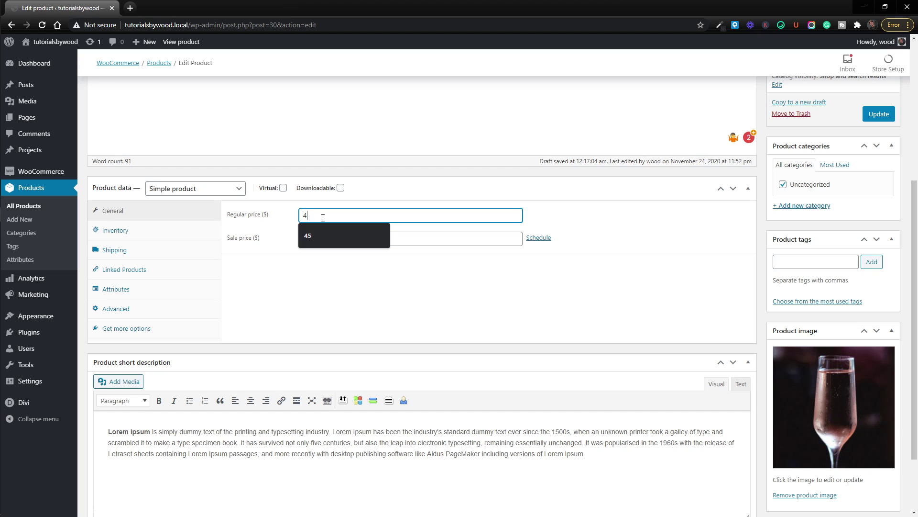
type("9")
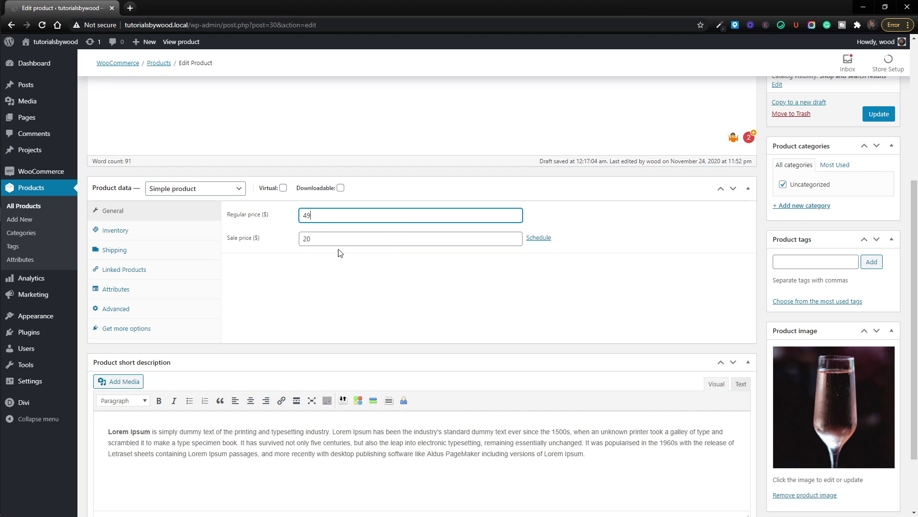
Clear the sale price of 20, leaving the regular price at 49
scroll(418, 312, "up", 1)
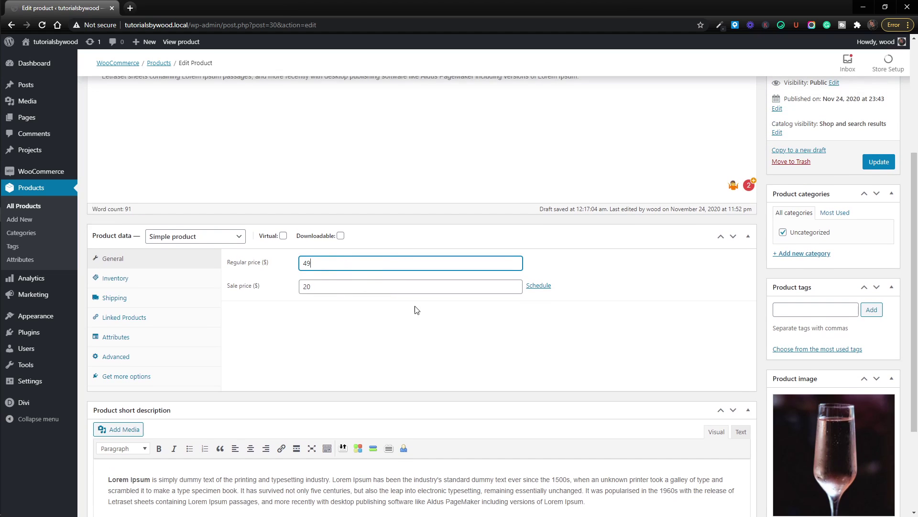
scroll(417, 311, "up", 1)
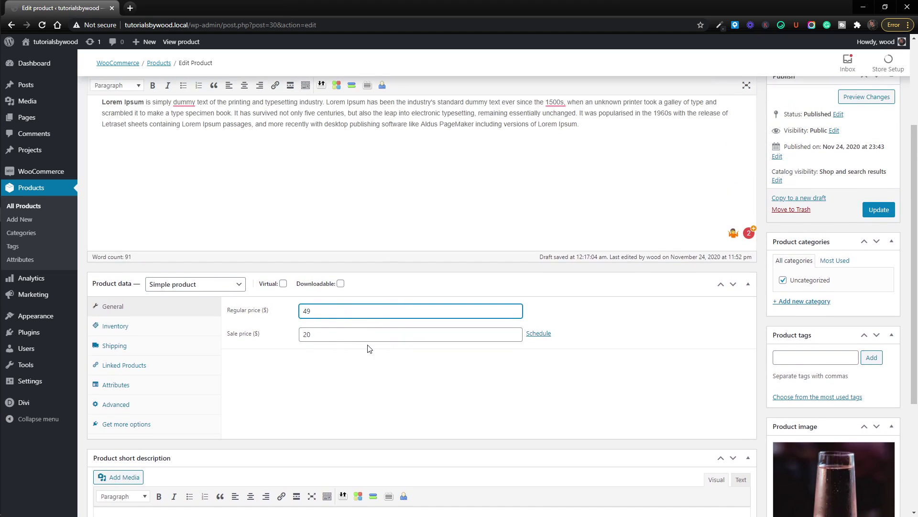
double_click(321, 311)
left_click(320, 315)
double_click(318, 313)
double_click(339, 329)
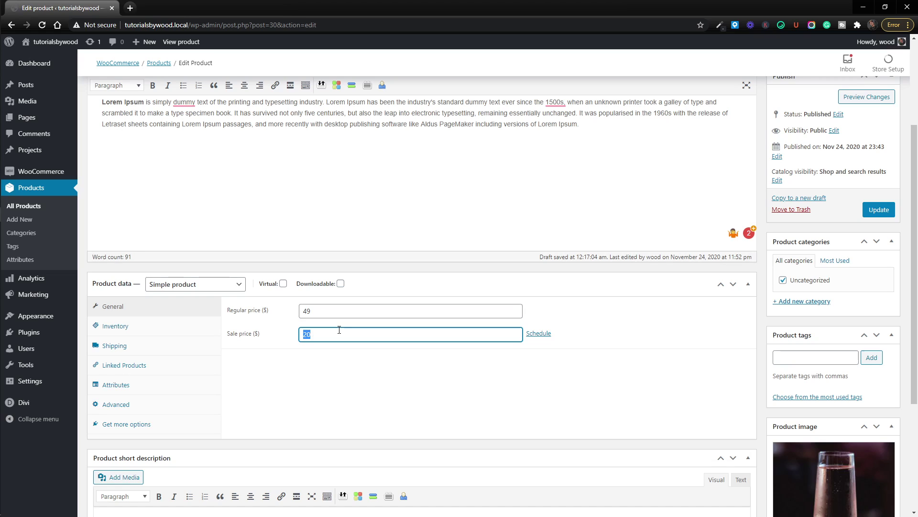
key("BackSpace")
left_click(326, 373)
left_click(324, 333)
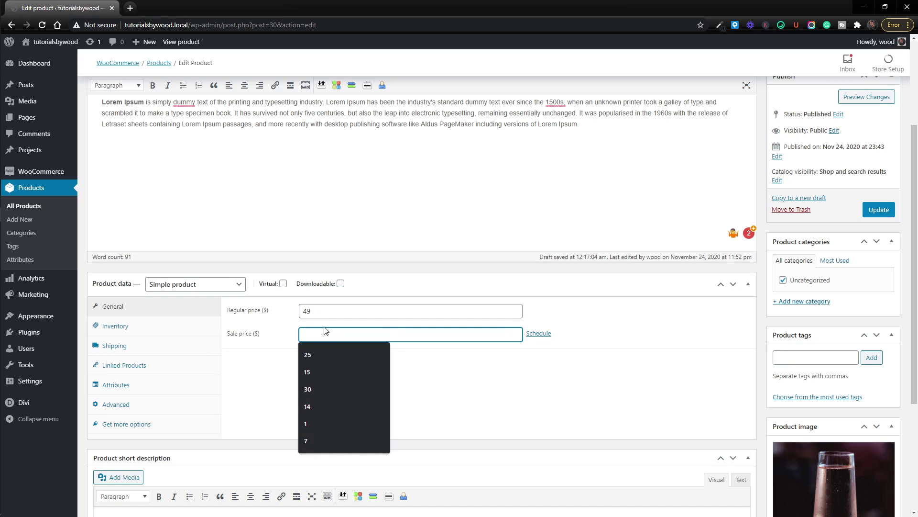
left_click(330, 314)
double_click(330, 310)
left_click(367, 358)
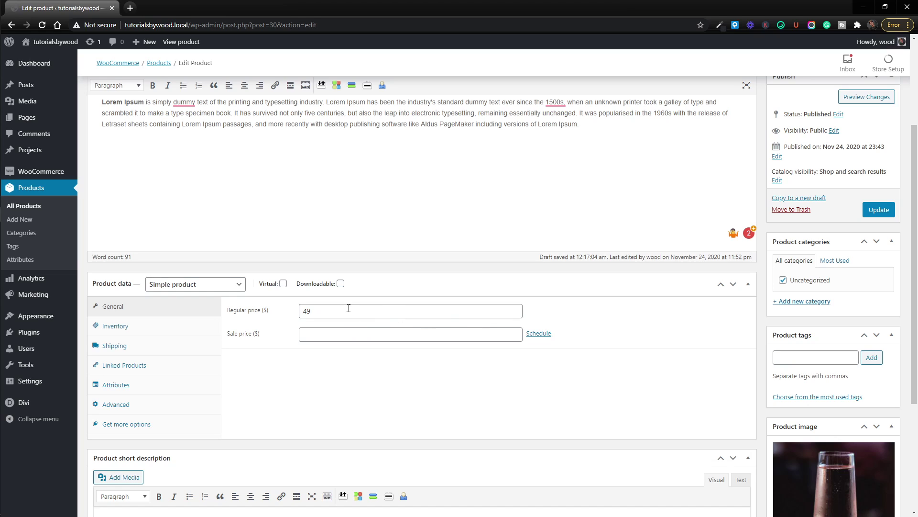
On the Inventory tab, enable stock management and set stock quantity to 5
left_click(186, 334)
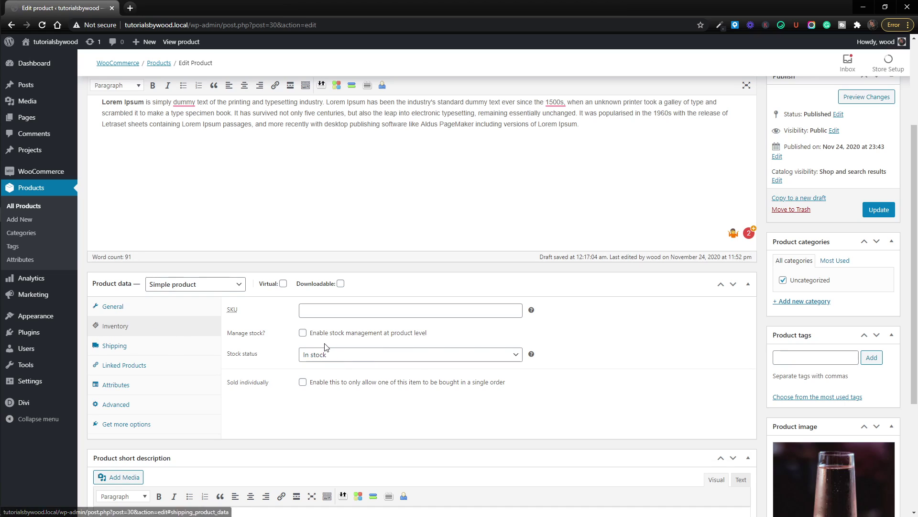
left_click(303, 332)
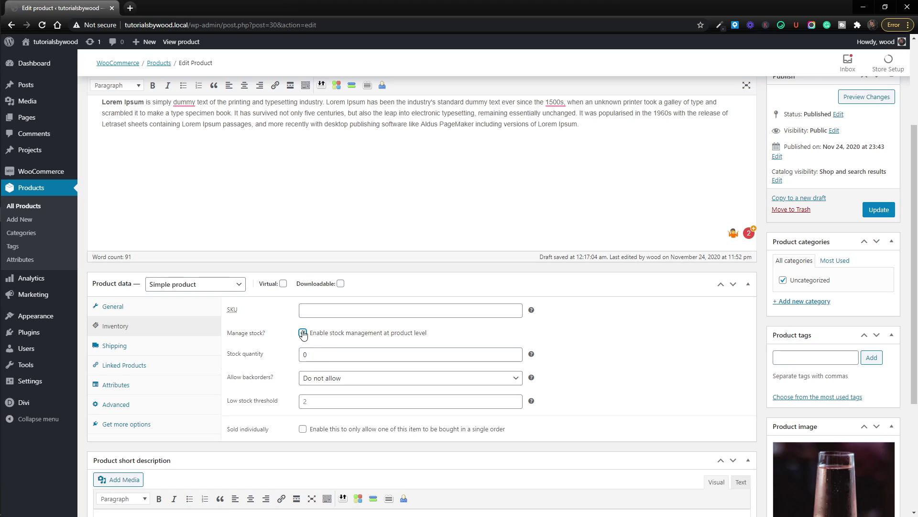
double_click(315, 352)
type("5")
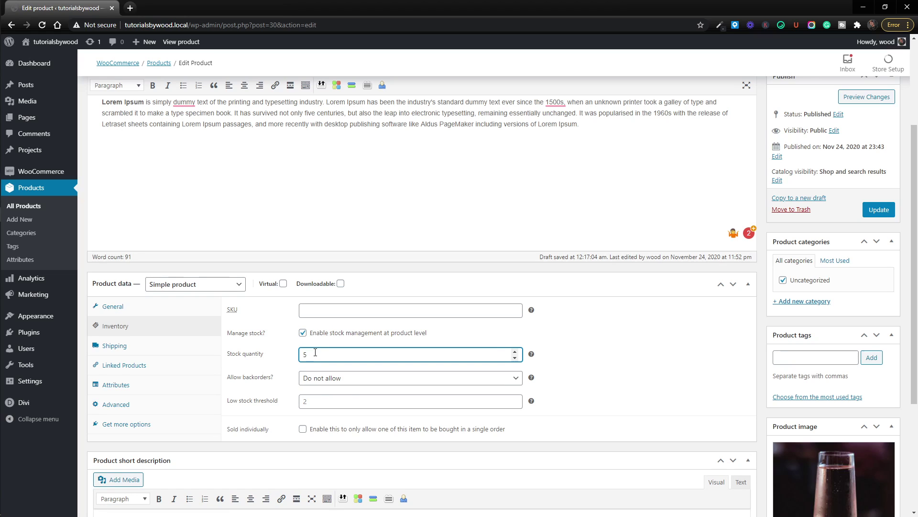
left_click(622, 382)
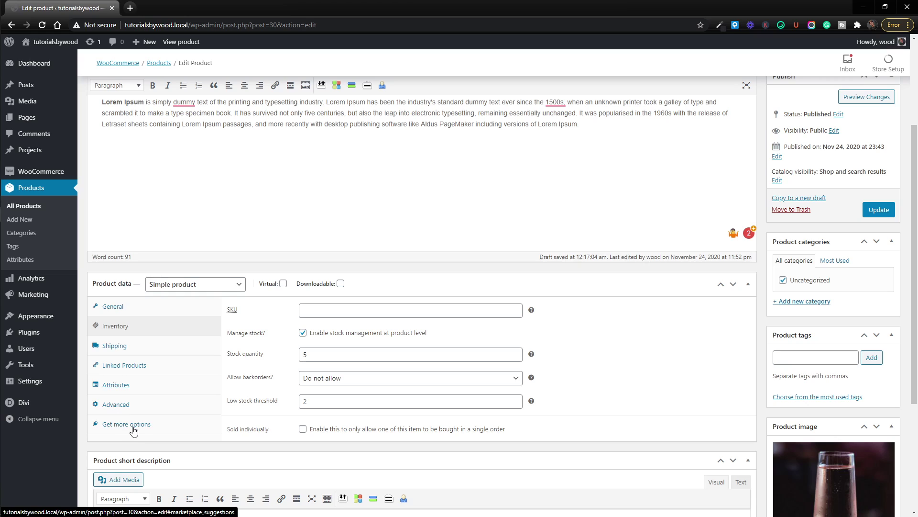
Look over the Linked Products upsell search, then show the Attributes tab
left_click(146, 371)
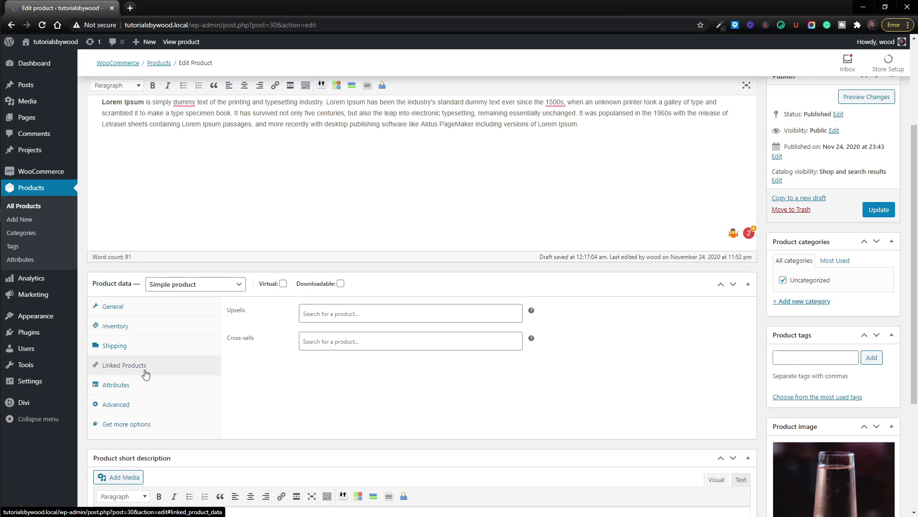
left_click(337, 312)
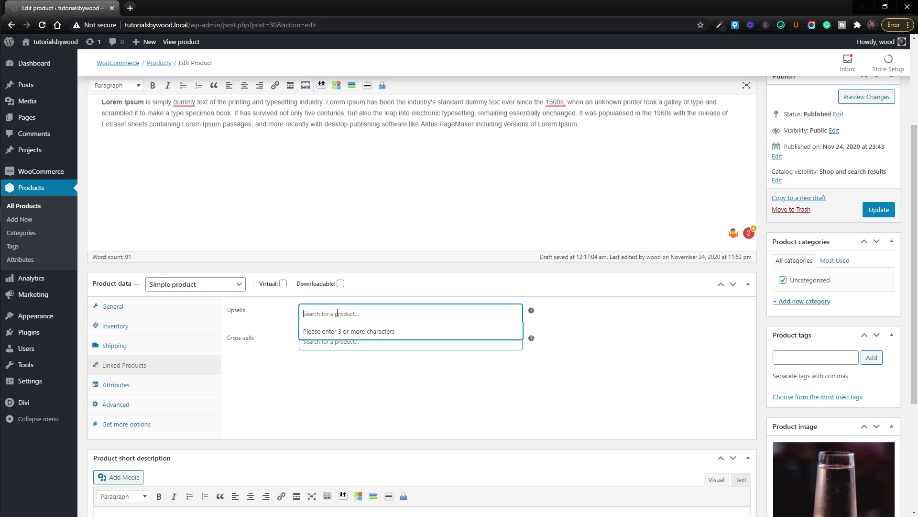
left_click(197, 389)
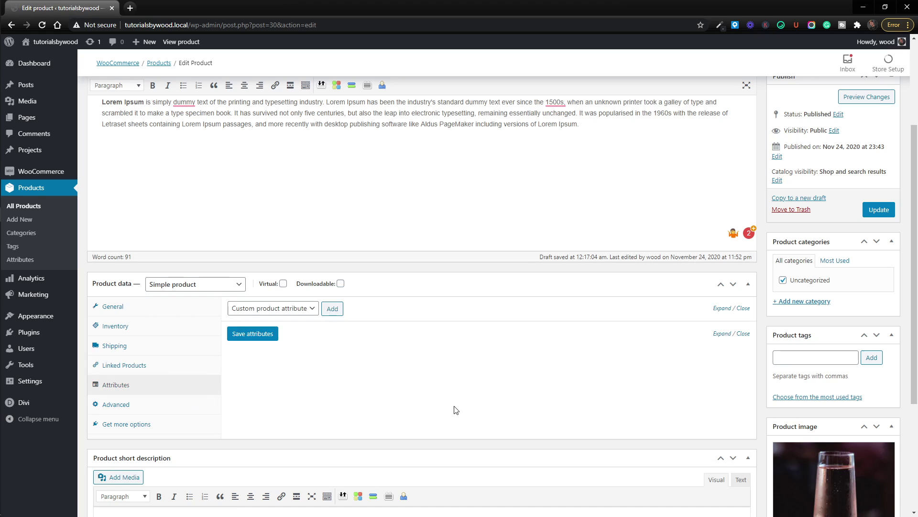
Select the short description and main description paragraphs to inspect them
scroll(569, 284, "down", 4)
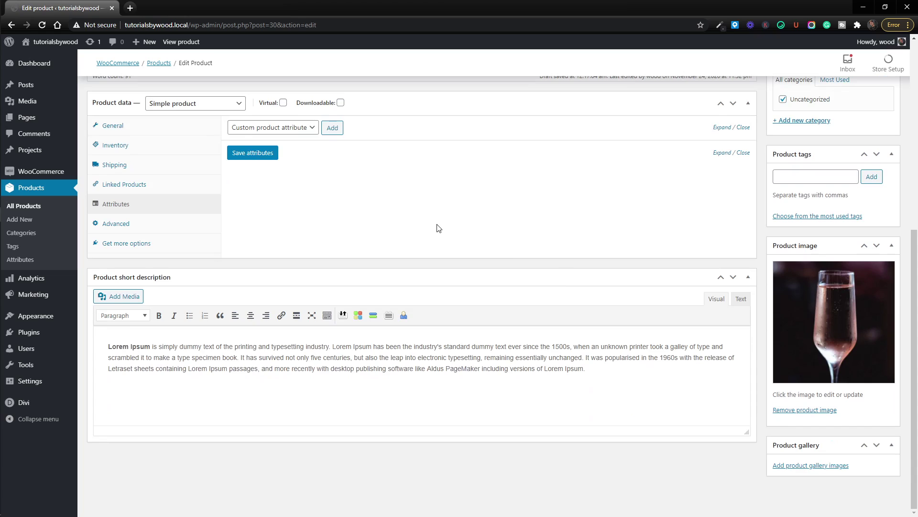
triple_click(321, 369)
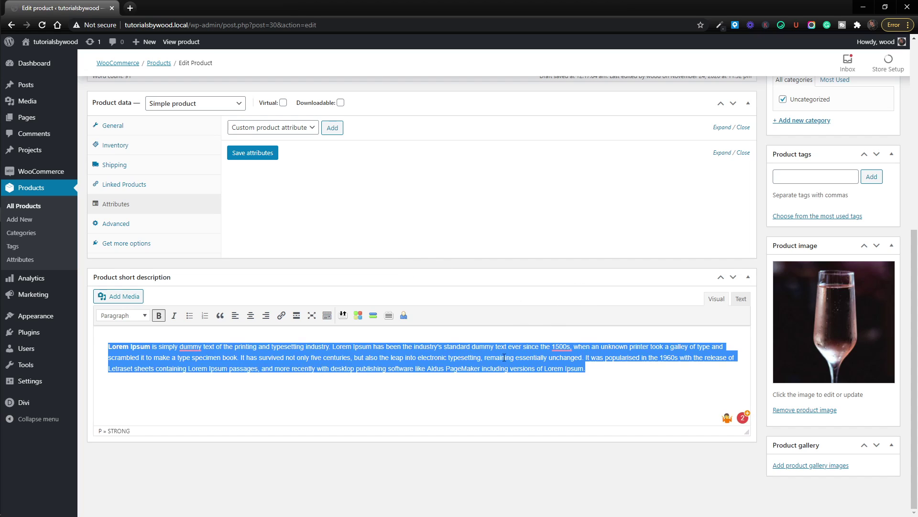
scroll(479, 364, "up", 7)
double_click(385, 267)
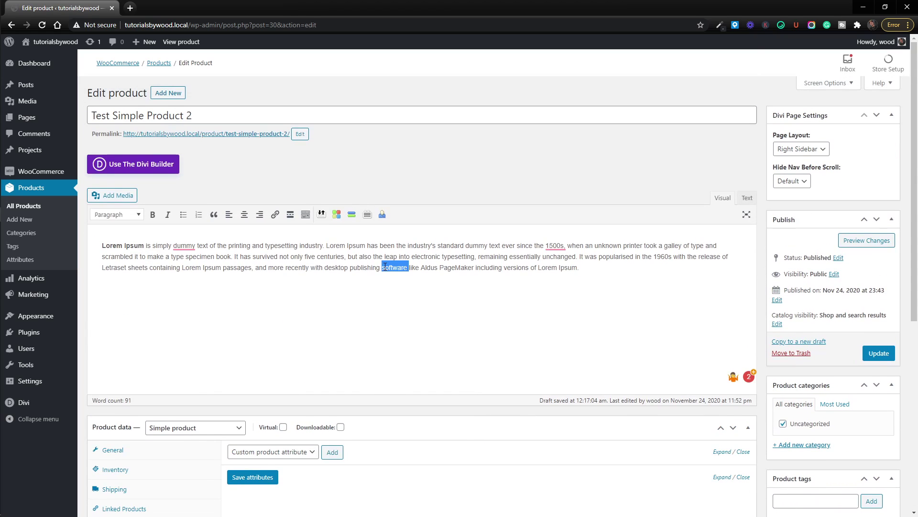
triple_click(385, 266)
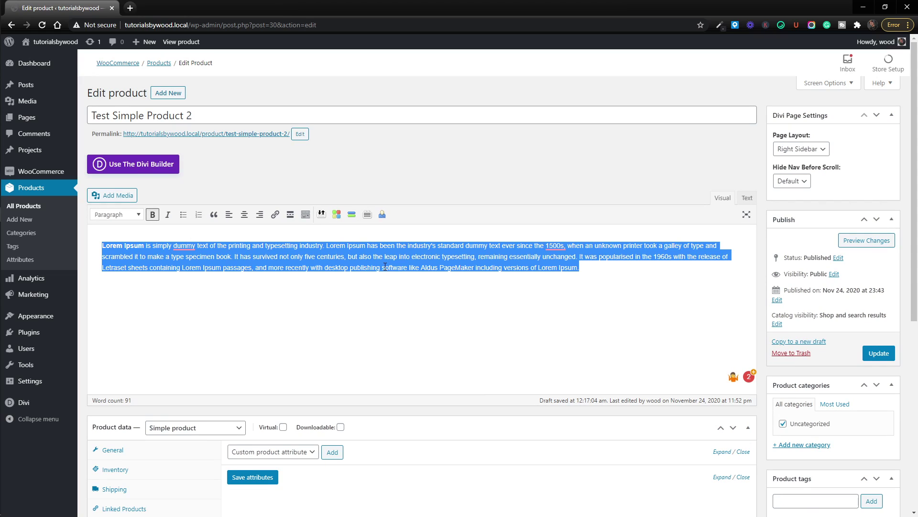
scroll(385, 267, "down", 7)
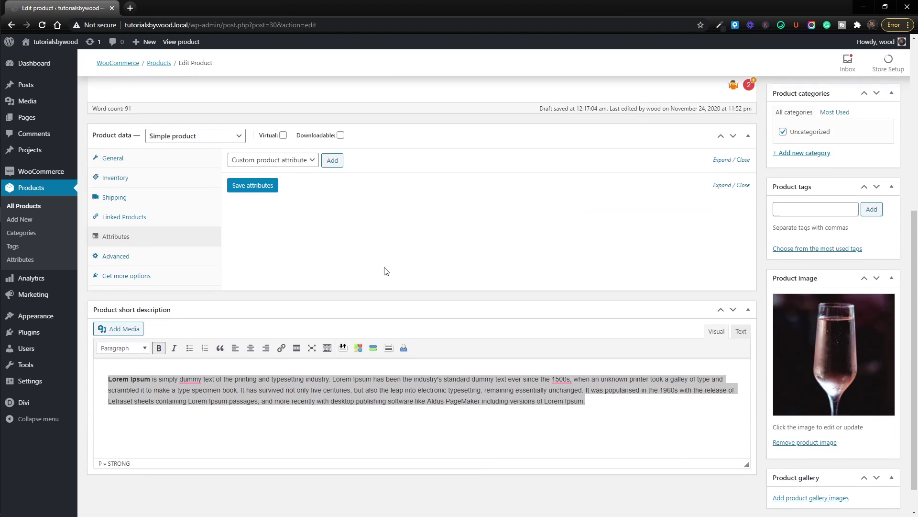
left_click(430, 368)
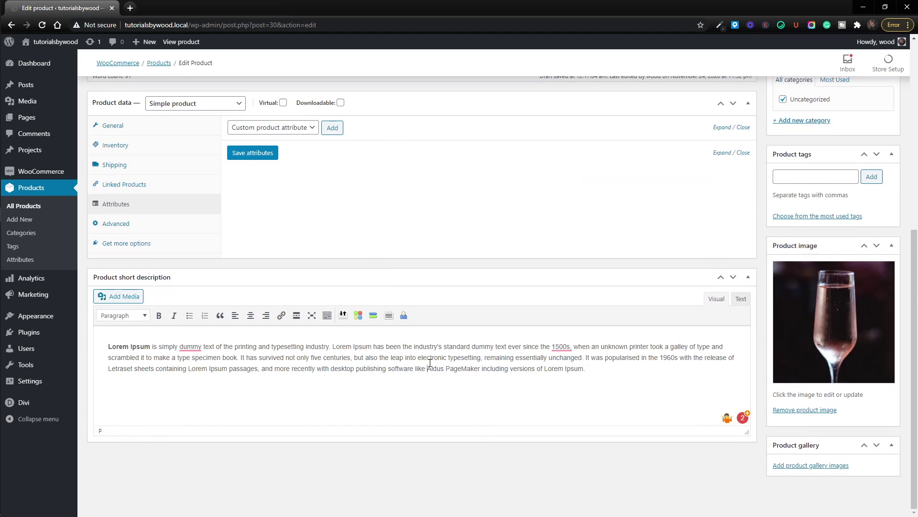
scroll(430, 362, "up", 7)
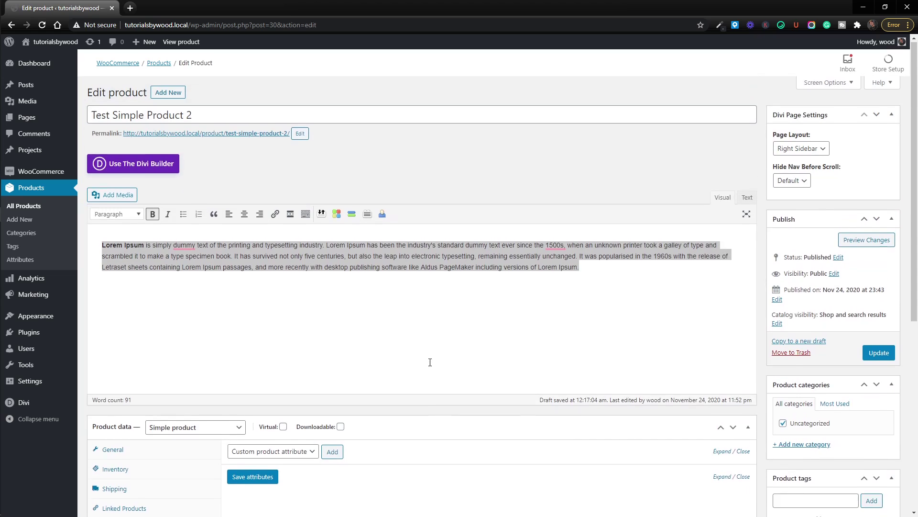
scroll(679, 292, "down", 3)
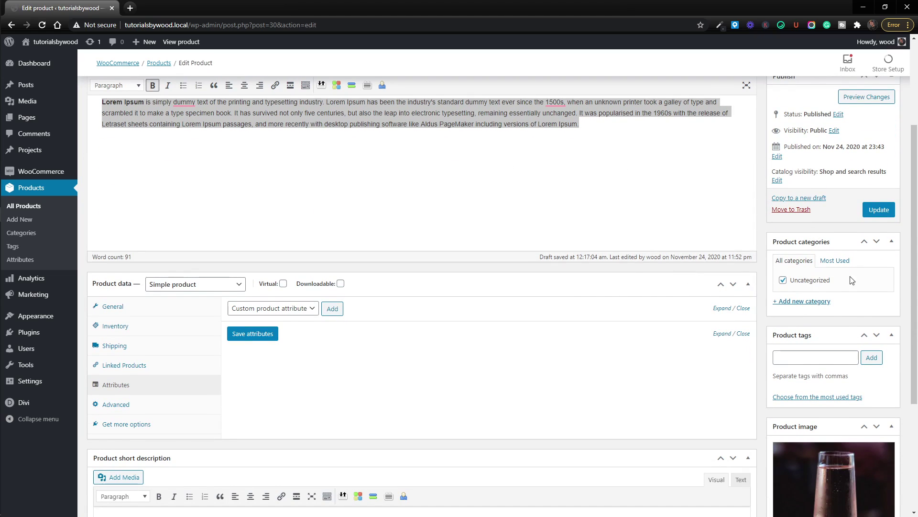
scroll(815, 283, "down", 1)
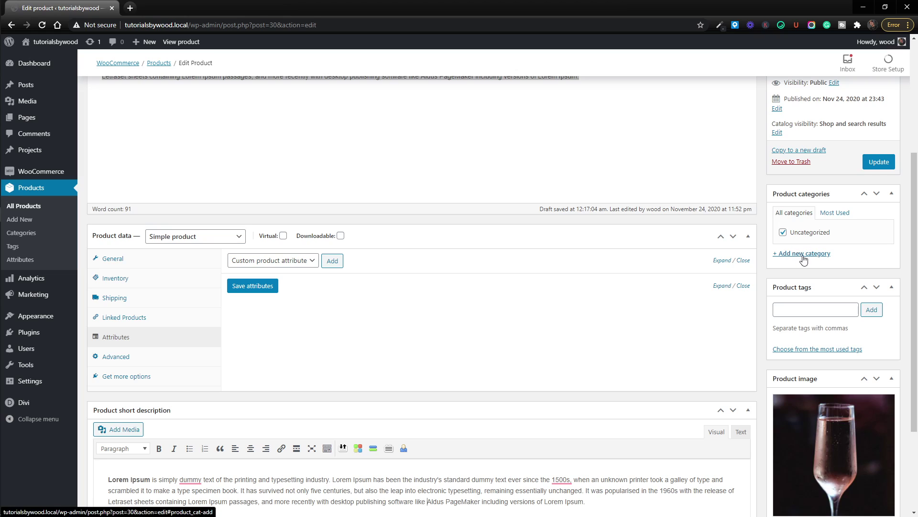
scroll(803, 259, "down", 2)
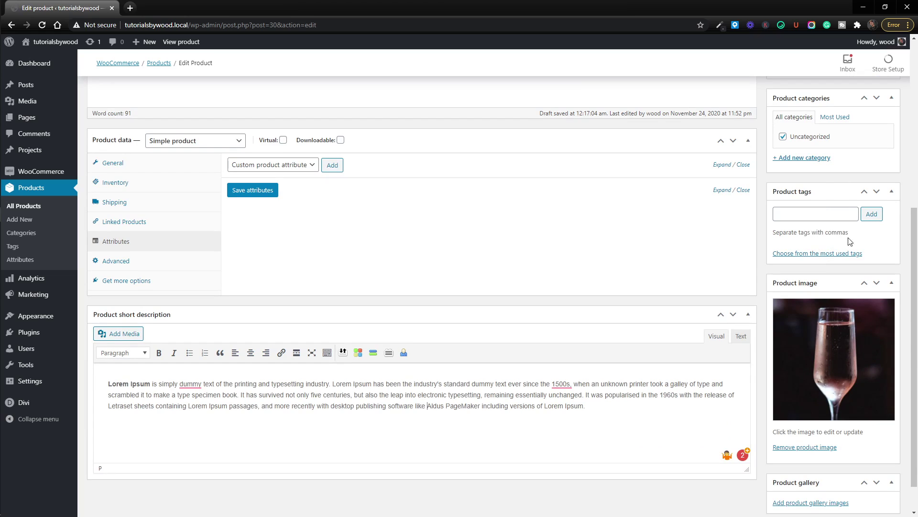
left_click(829, 214)
scroll(830, 215, "down", 1)
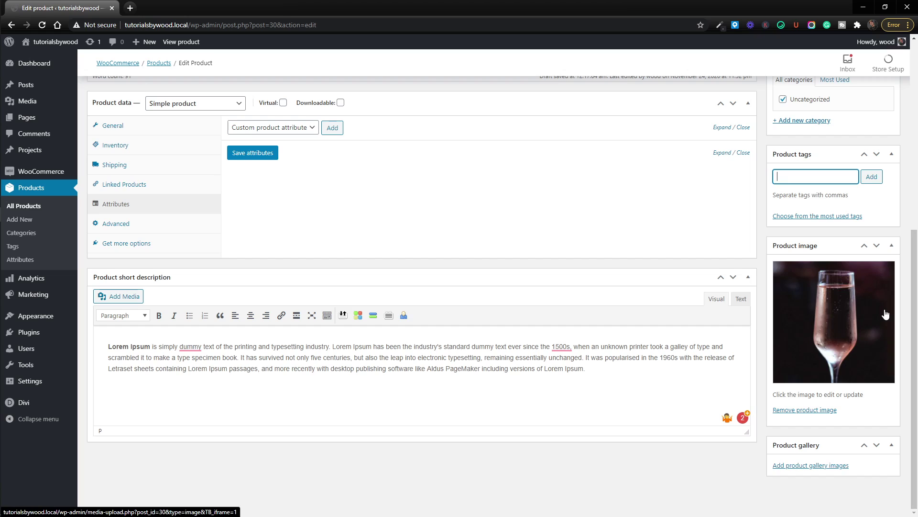
Replace the product image with the crab photo food-03.jpg from the Media Library
left_click(796, 332)
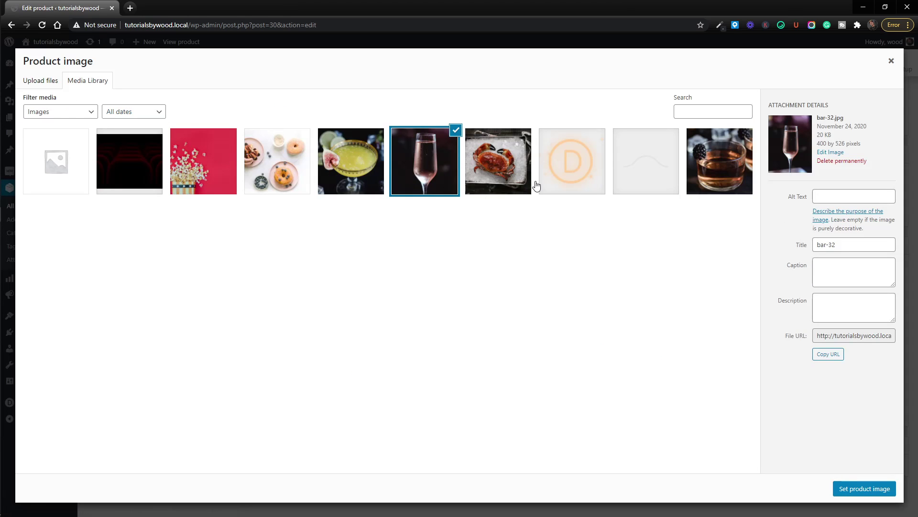
mouse_move(2, 124)
left_click(54, 84)
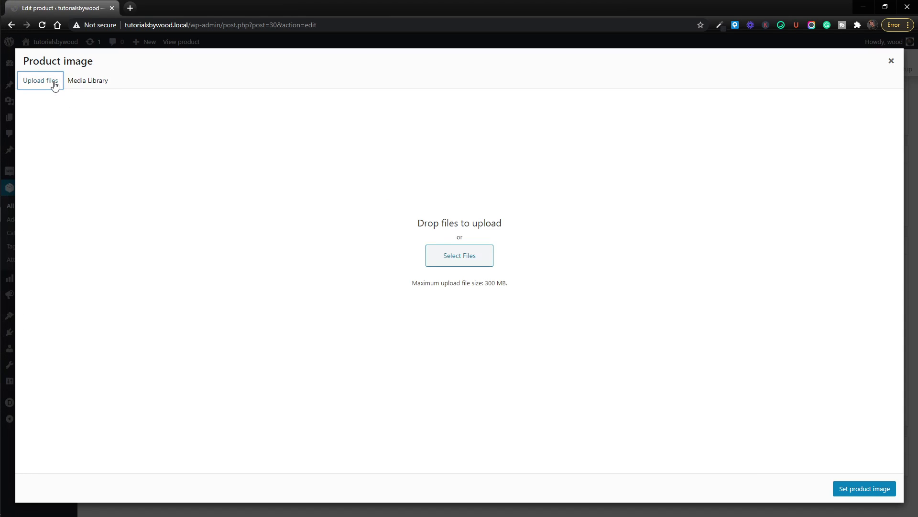
left_click(108, 85)
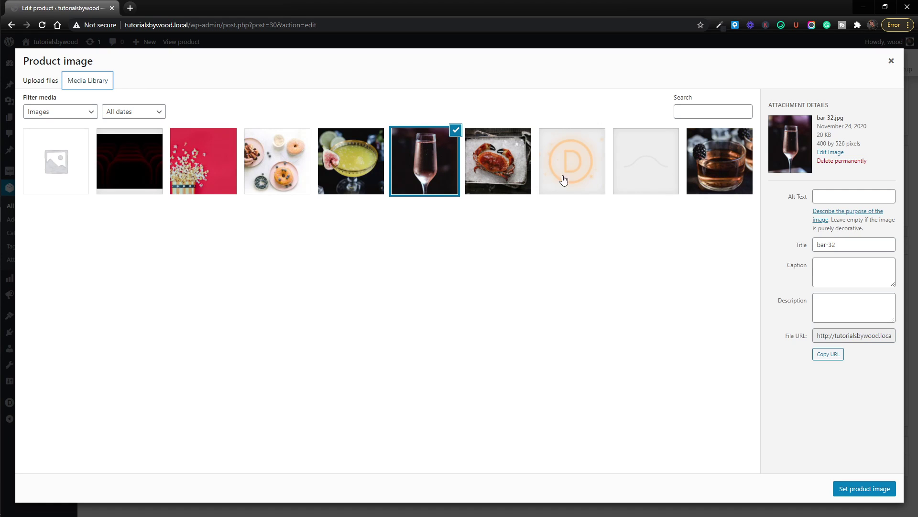
left_click(508, 163)
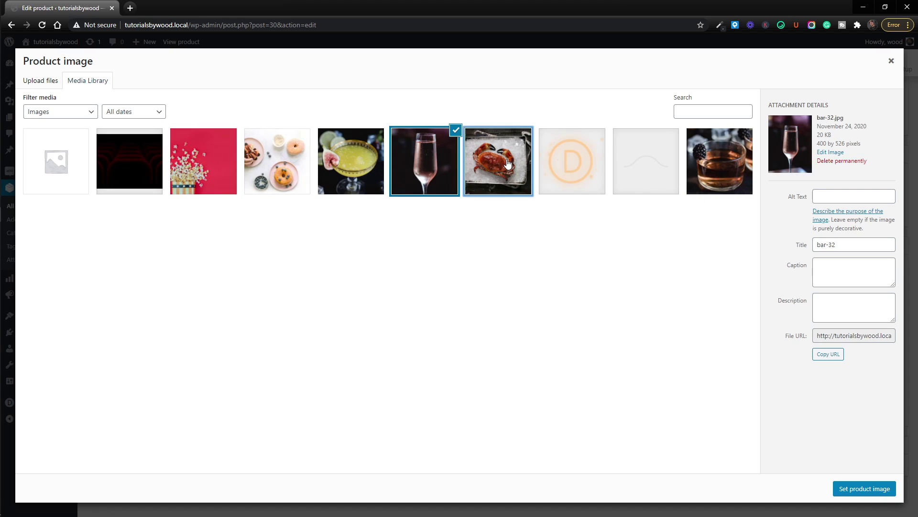
left_click(840, 489)
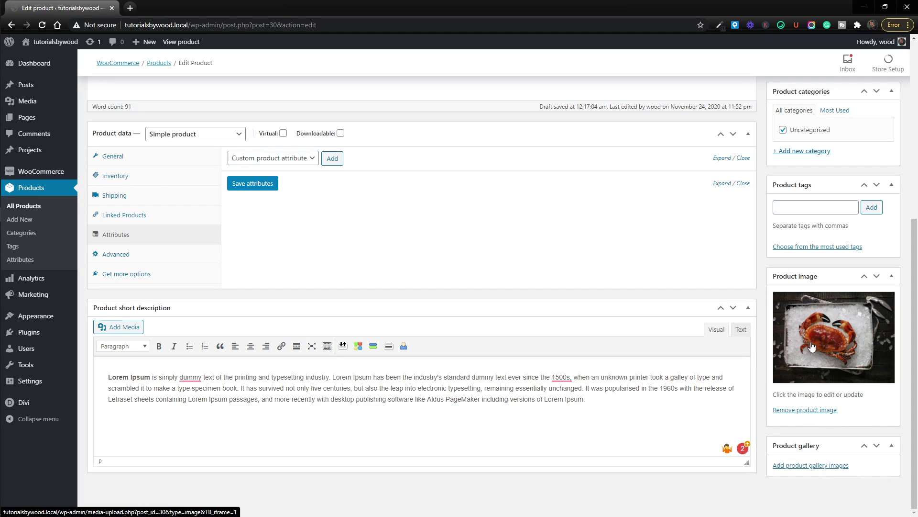
Add the bar-33 drink photo to the product gallery
left_click(787, 466)
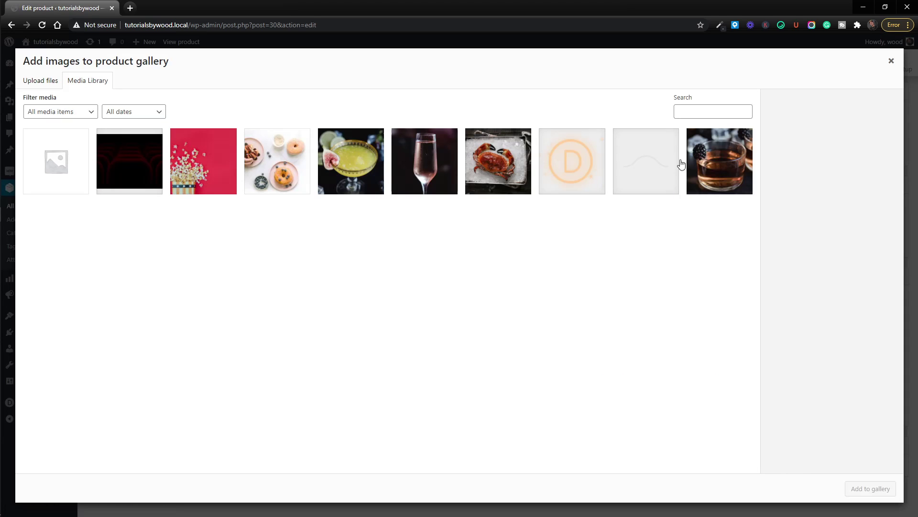
left_click(700, 163)
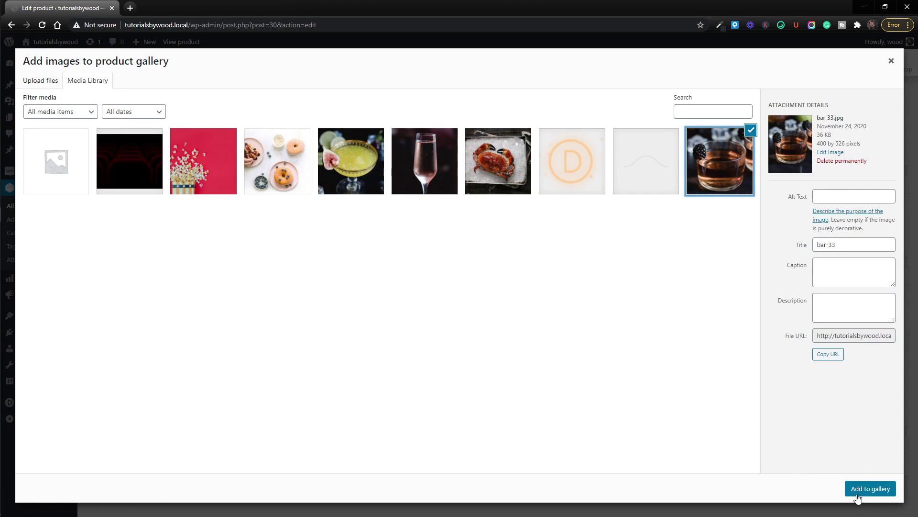
left_click(870, 488)
scroll(858, 442, "up", 6)
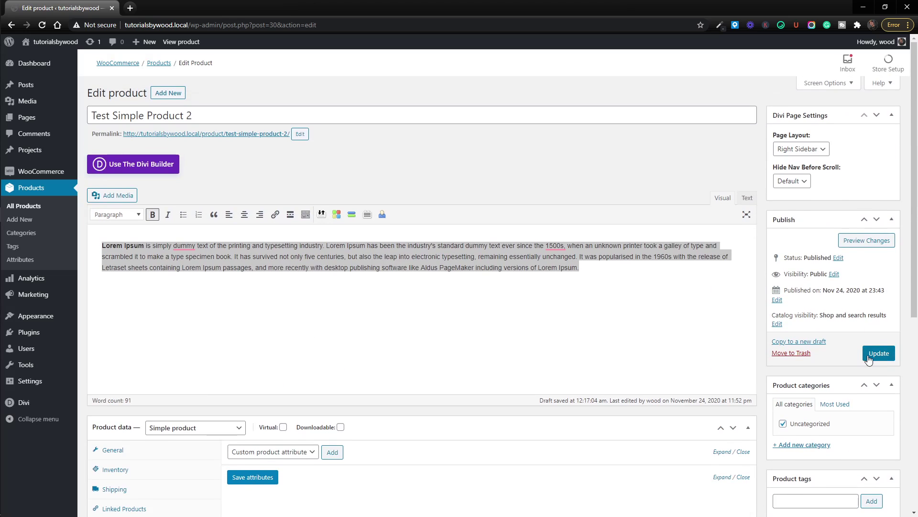
Update Test Simple Product 2 and open its View Product link in a new tab
left_click(869, 356)
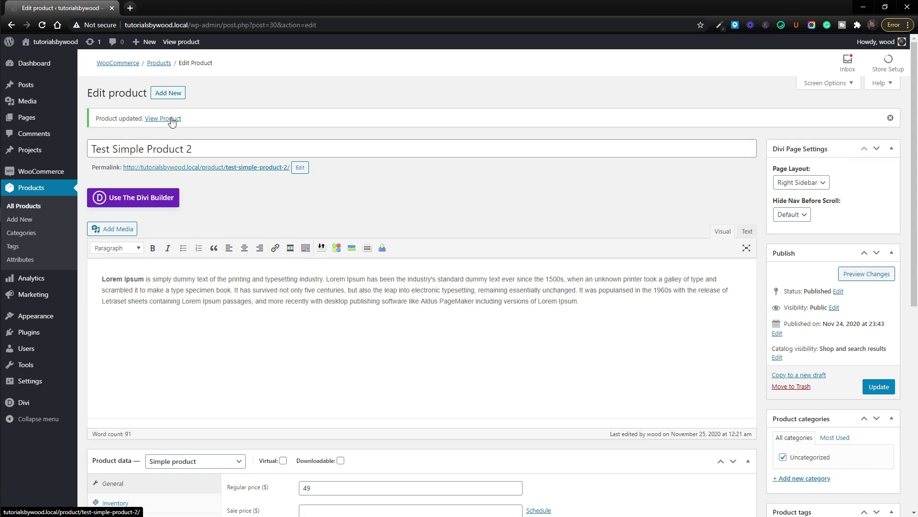
right_click(160, 120)
left_click(173, 125)
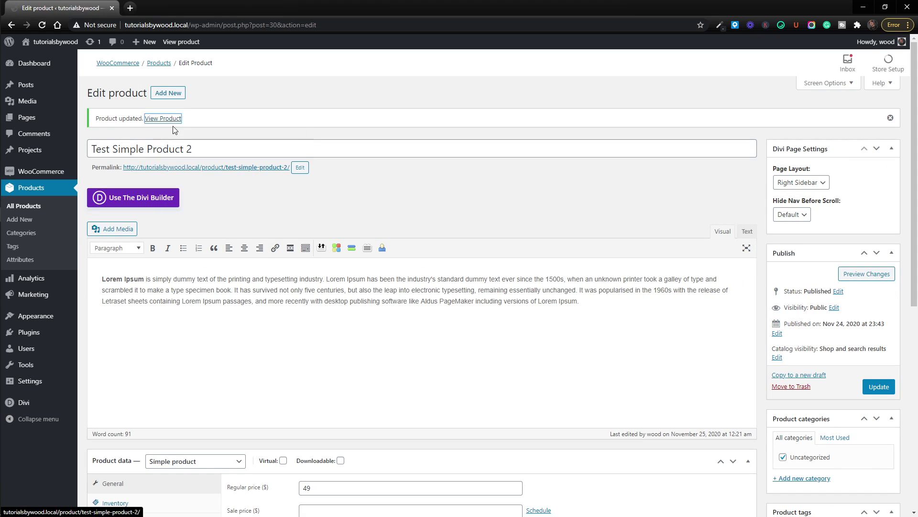
left_click(182, 6)
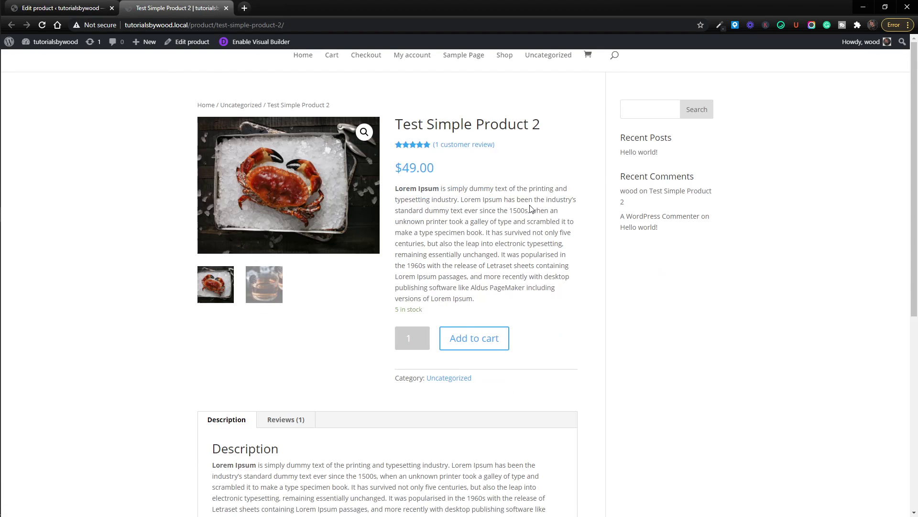
Highlight the product title, the $49.00 price and the '5 in stock' note on the live page
scroll(530, 208, "down", 5)
scroll(536, 223, "up", 5)
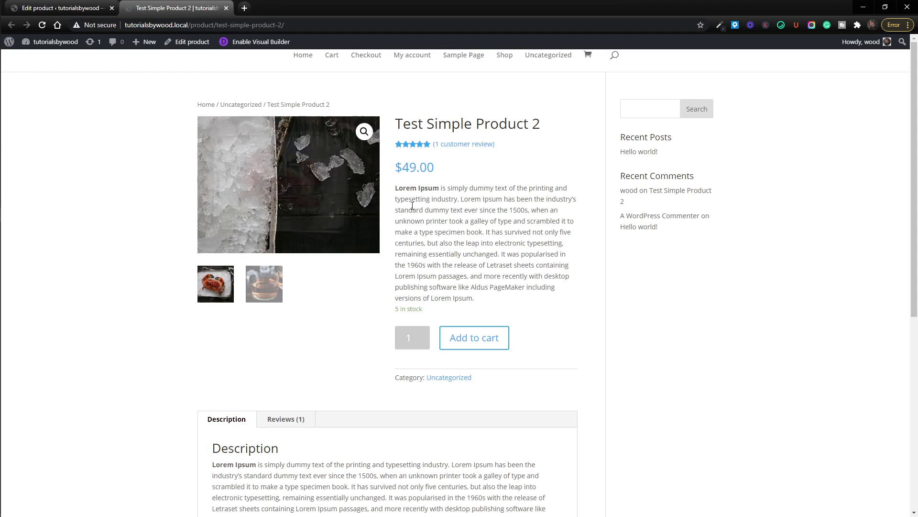
mouse_move(404, 121)
left_mouse_down()
mouse_move(544, 128)
mouse_move(414, 134)
left_mouse_up()
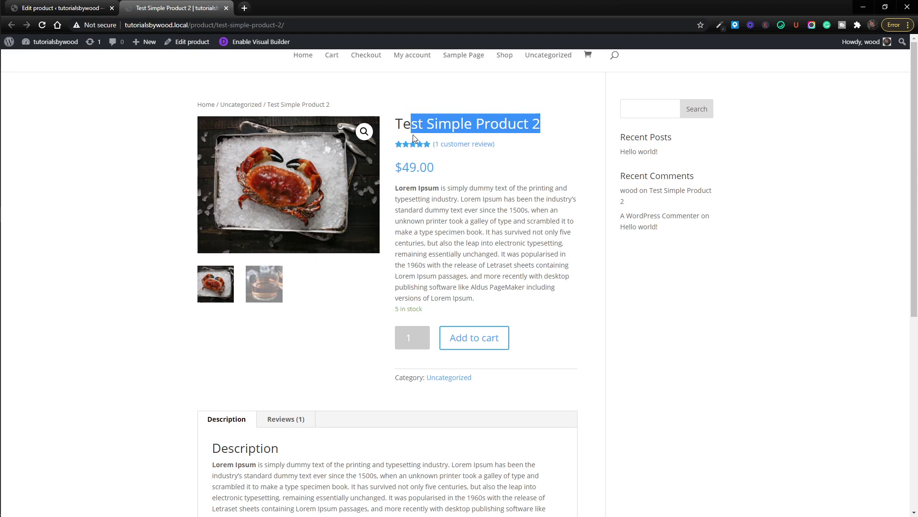
left_click(436, 182)
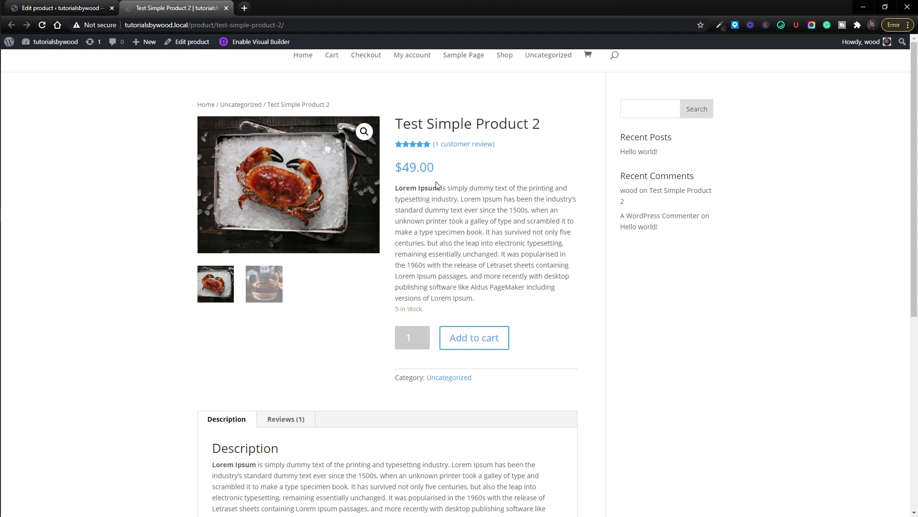
left_click_drag(396, 168, 433, 179)
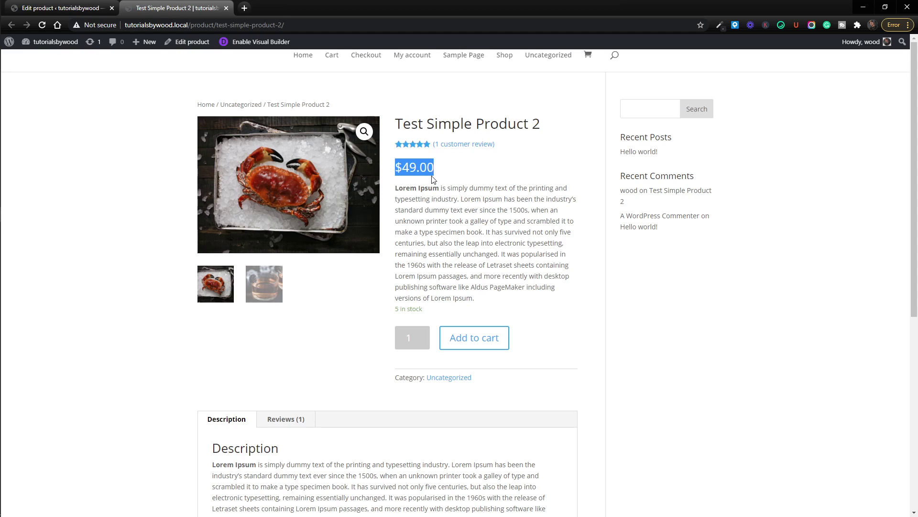
left_click(446, 220)
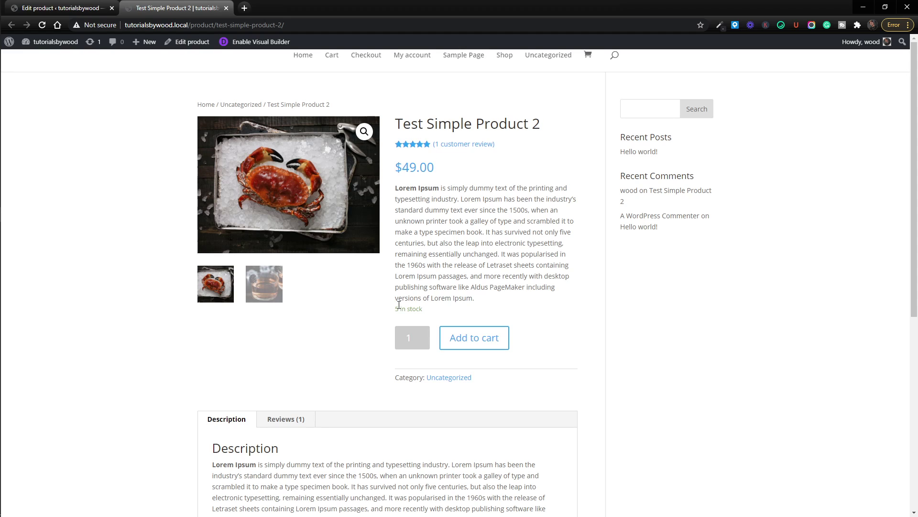
left_click_drag(392, 313, 421, 309)
left_click(421, 310)
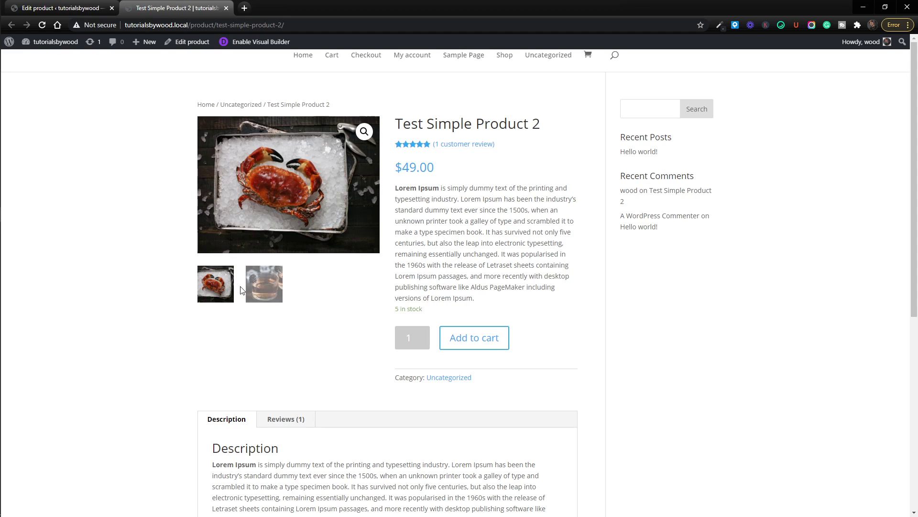
Switch the main image between the drink and crab thumbnails, ending on the drink photo
left_click(262, 290)
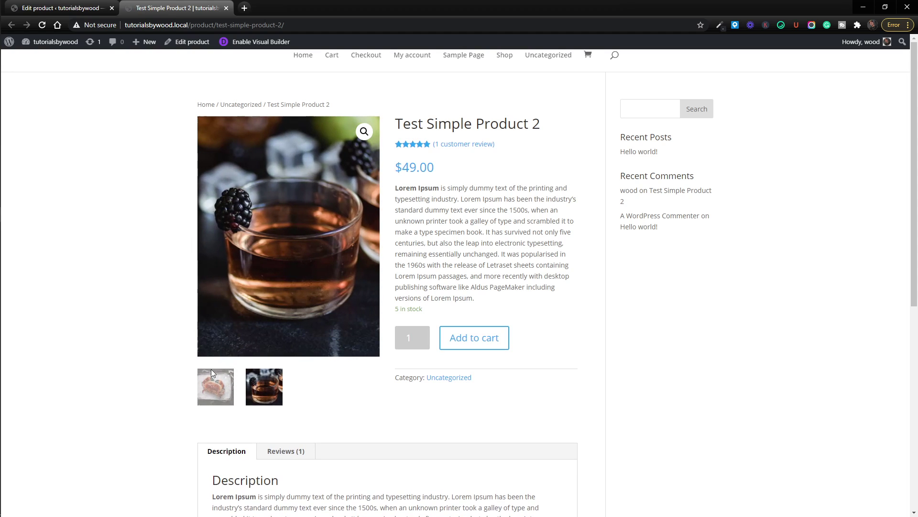
left_click(216, 383)
left_click(264, 289)
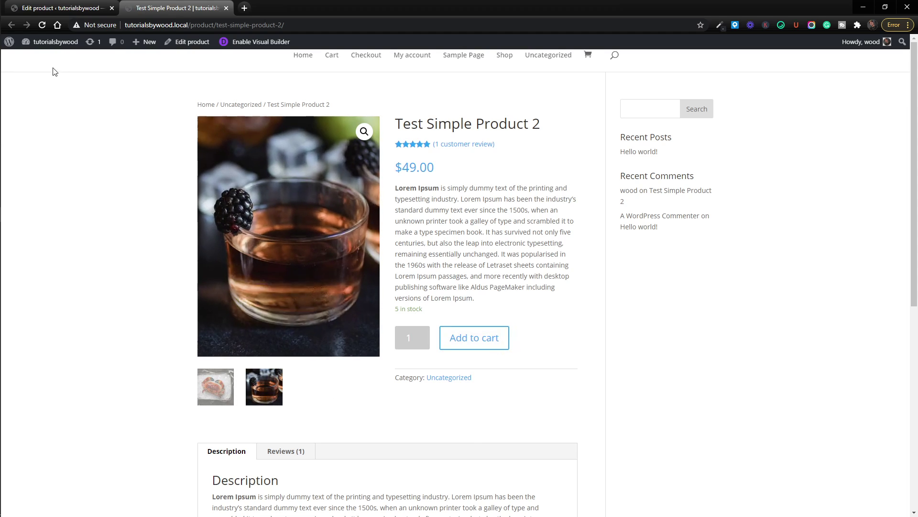
left_click(56, 7)
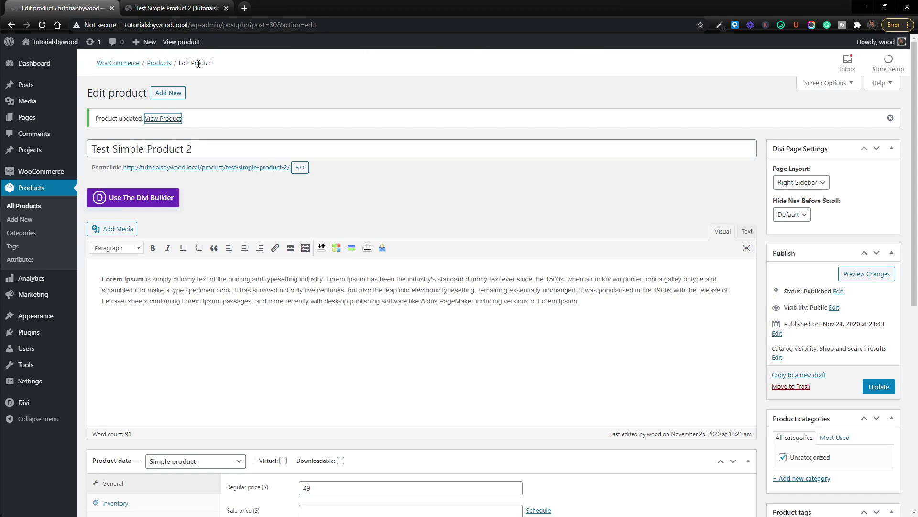
Try + New > Page, go back to the product editor, then head to Products > All Products
mouse_move(144, 42)
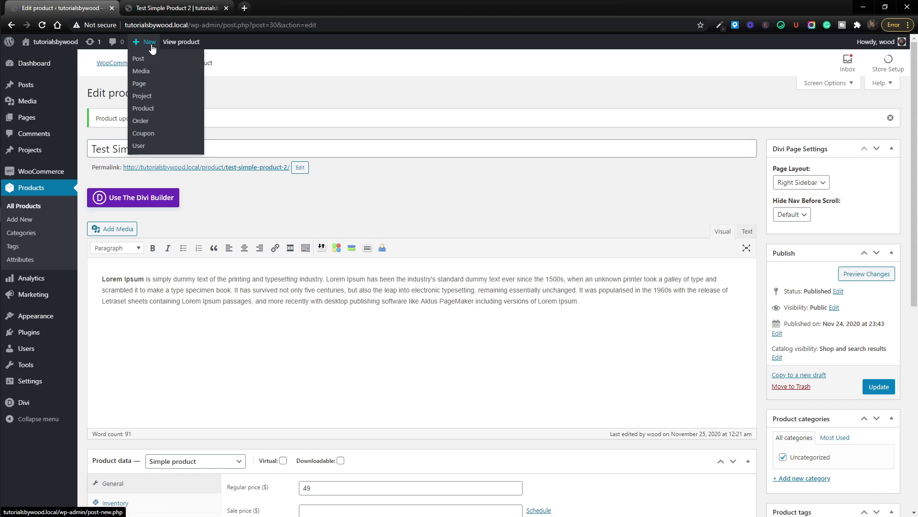
left_click(150, 78)
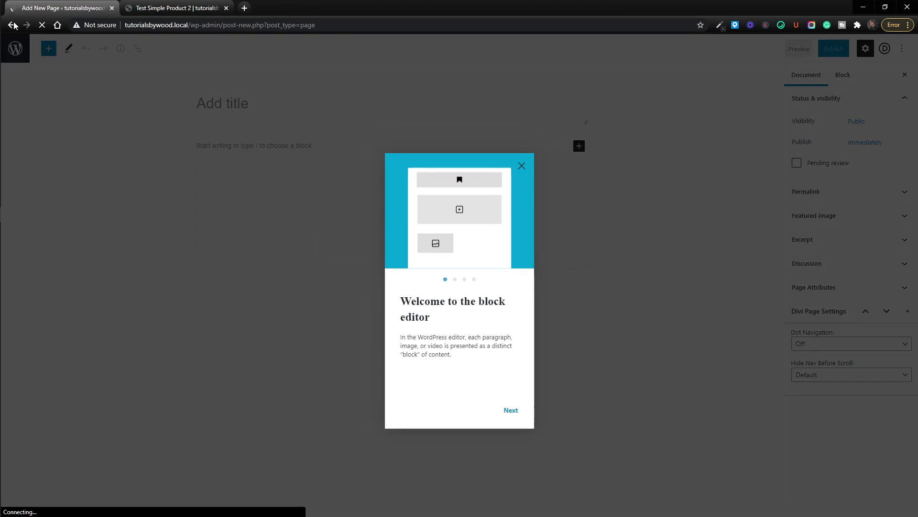
left_click(11, 25)
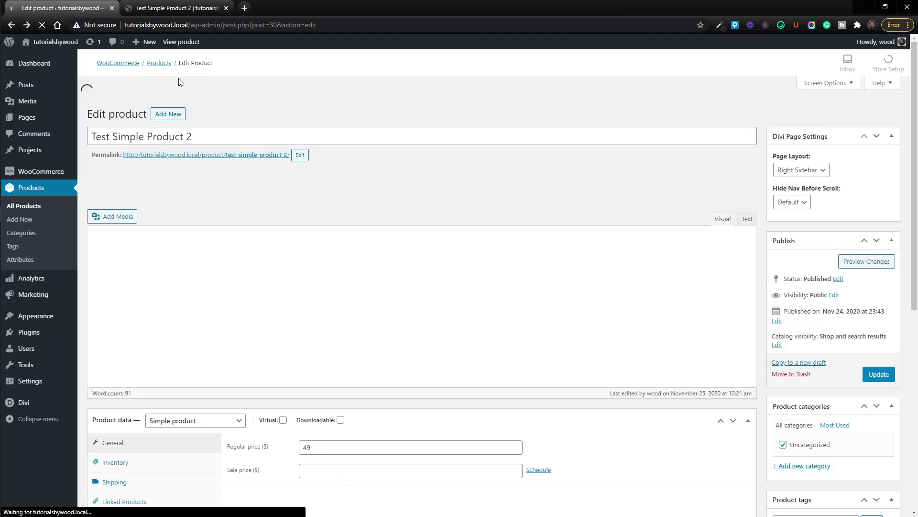
mouse_move(135, 44)
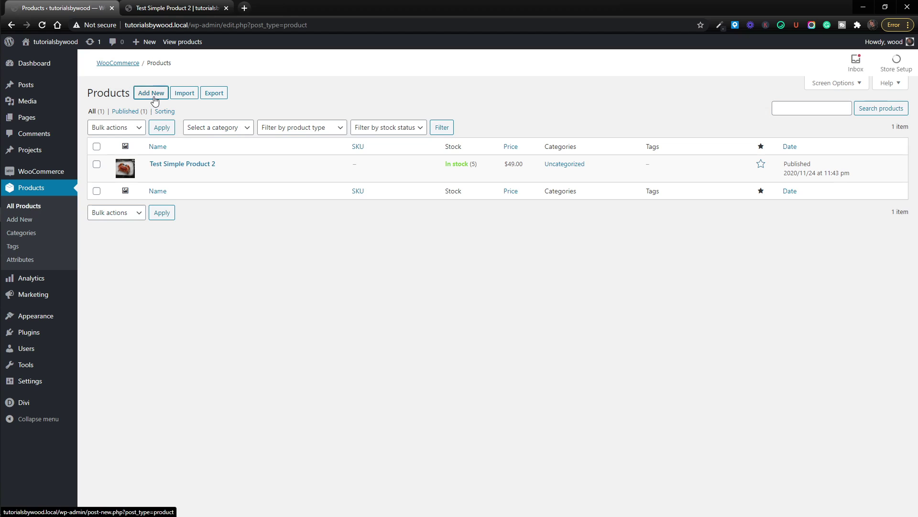
Create a new product 'Test Tshirt' with description 'Test description' and set it to Variable product
left_click(151, 93)
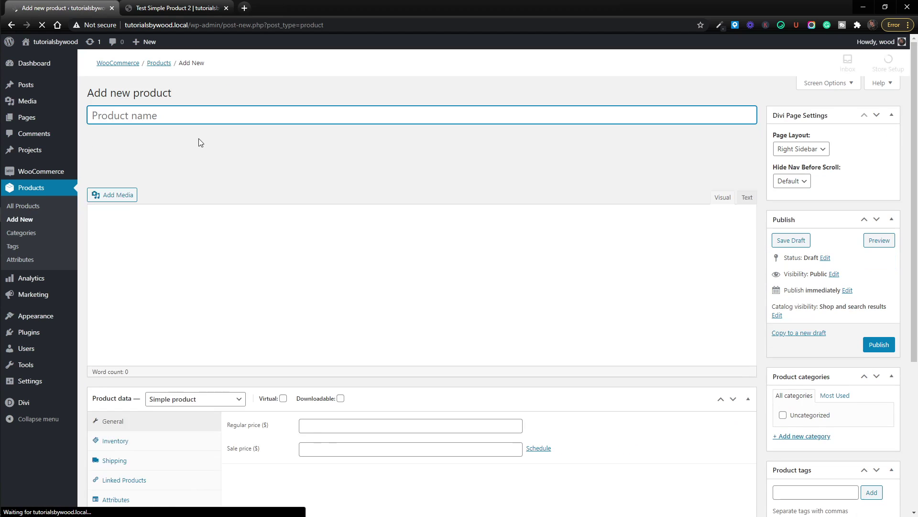
type("Test Tshirt")
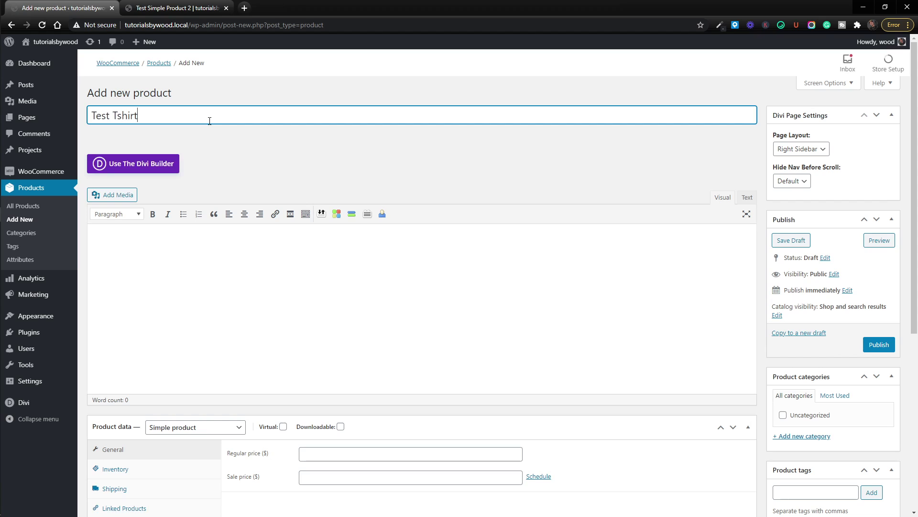
scroll(287, 248, "down", 2)
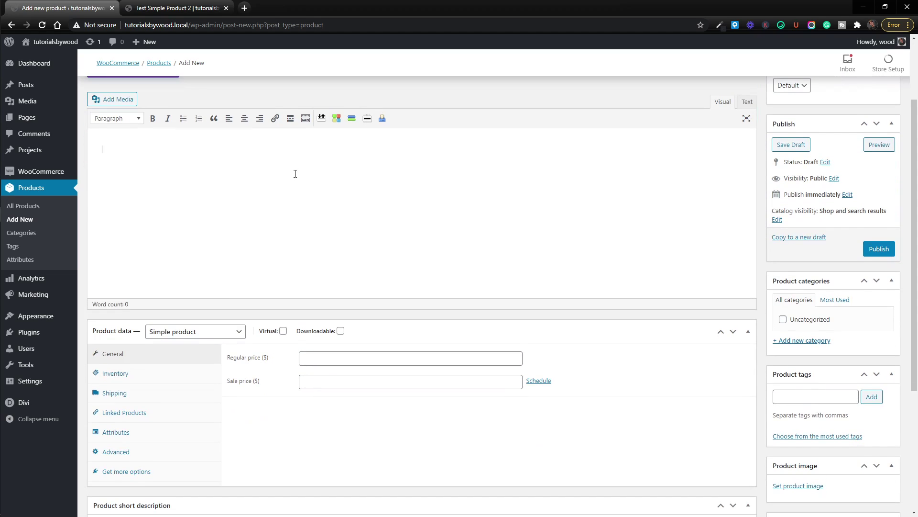
type("description")
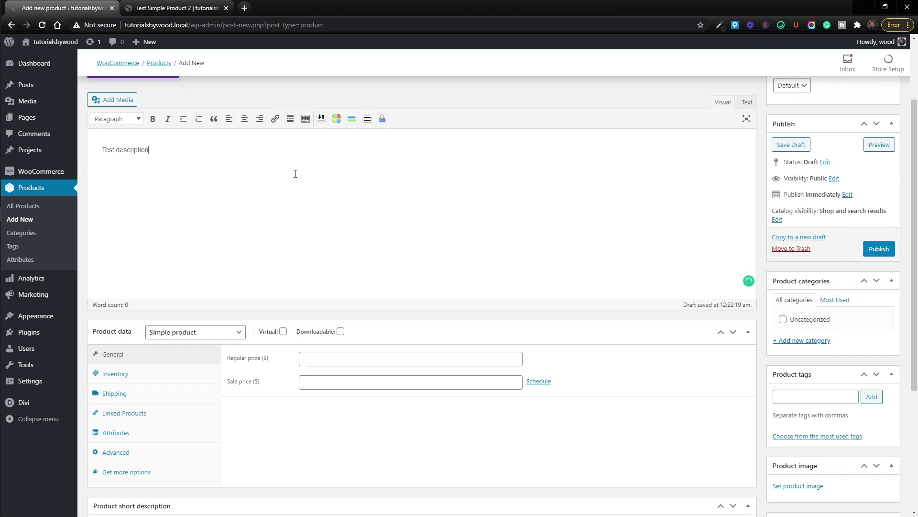
key("ctrl+a")
left_click(295, 174)
scroll(295, 174, "up", 2)
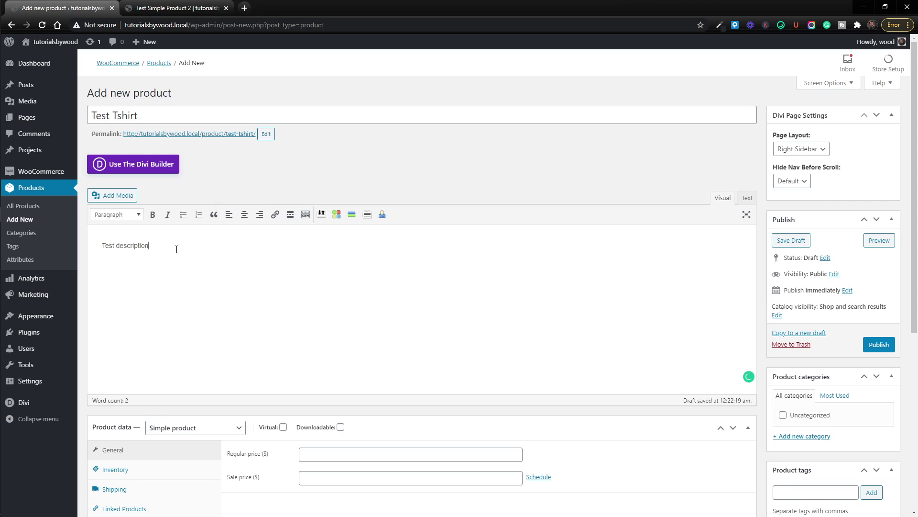
scroll(177, 249, "down", 1)
scroll(176, 249, "down", 2)
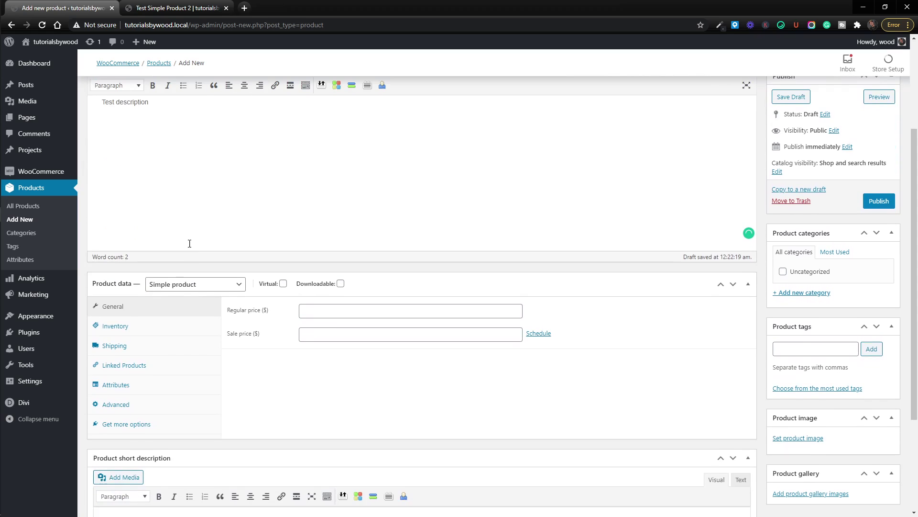
left_click(196, 283)
left_click(179, 332)
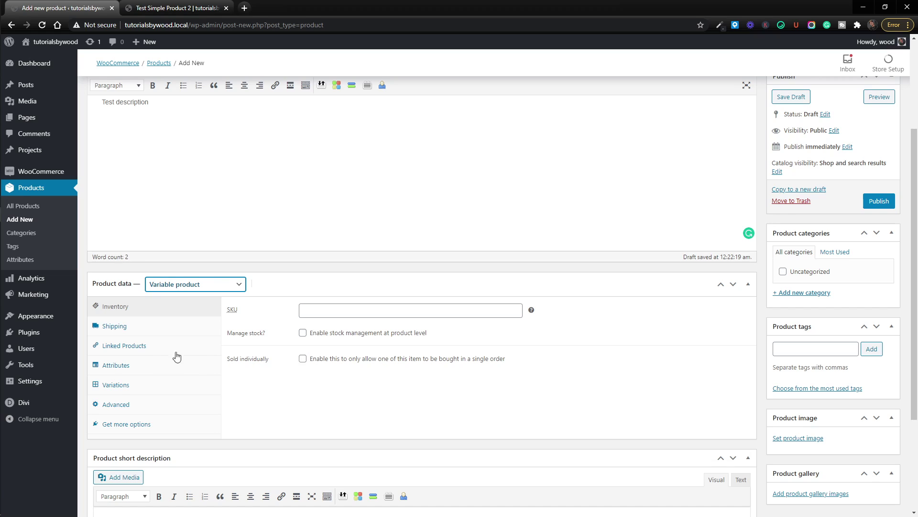
Add a Size attribute with values S | M | L used for variations, plus a blank attribute row
left_click(136, 369)
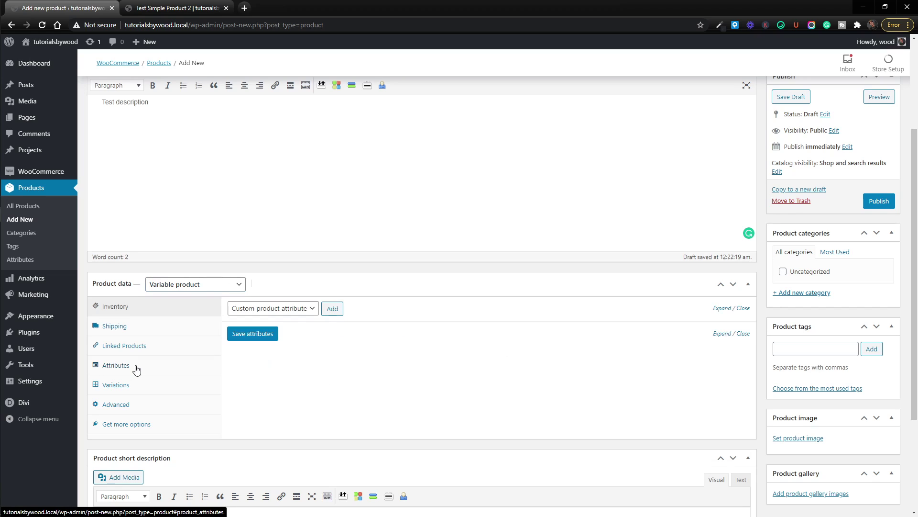
left_click(333, 314)
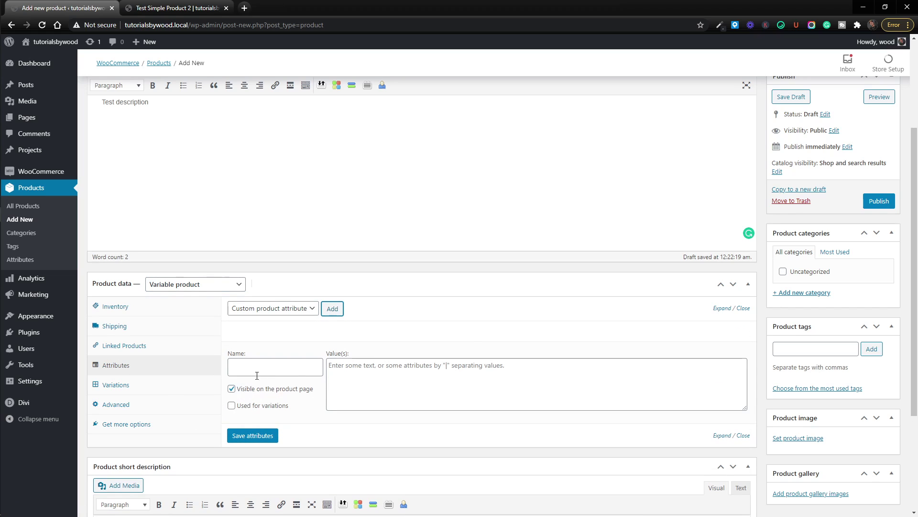
left_click(257, 372)
type("Size")
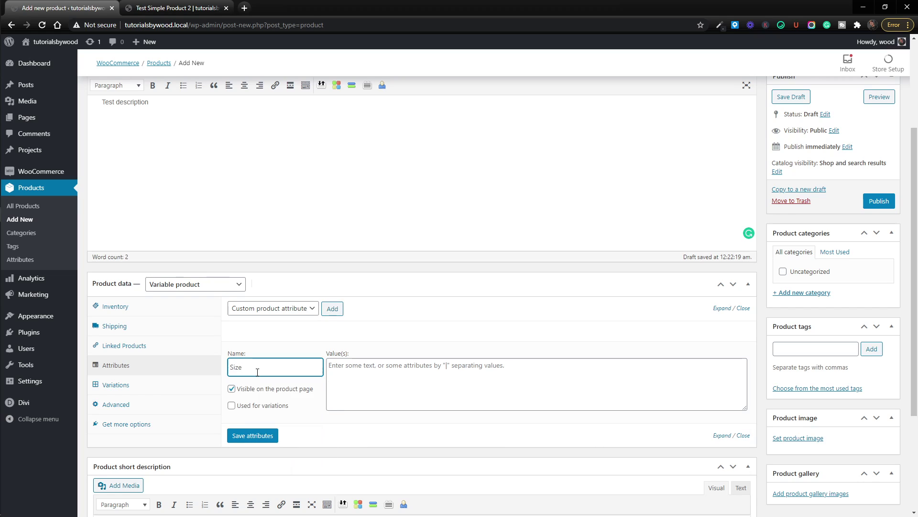
key("Tab")
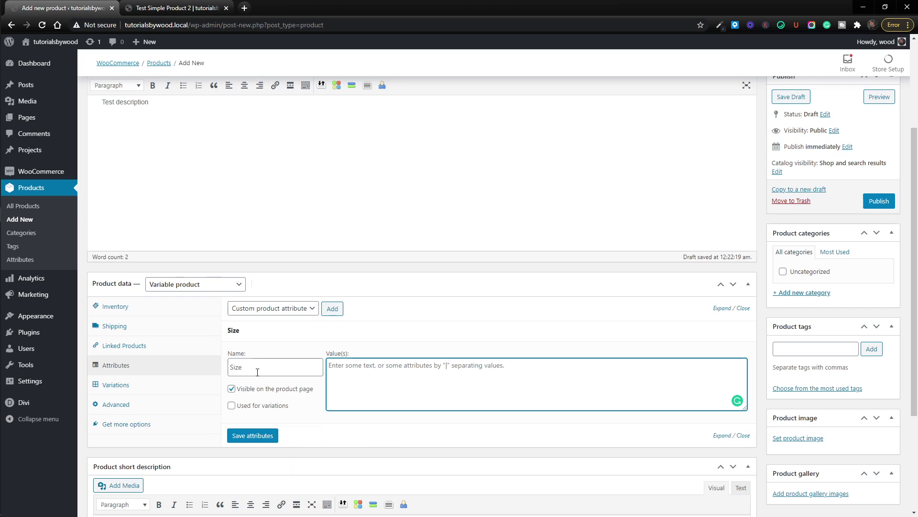
type("S ")
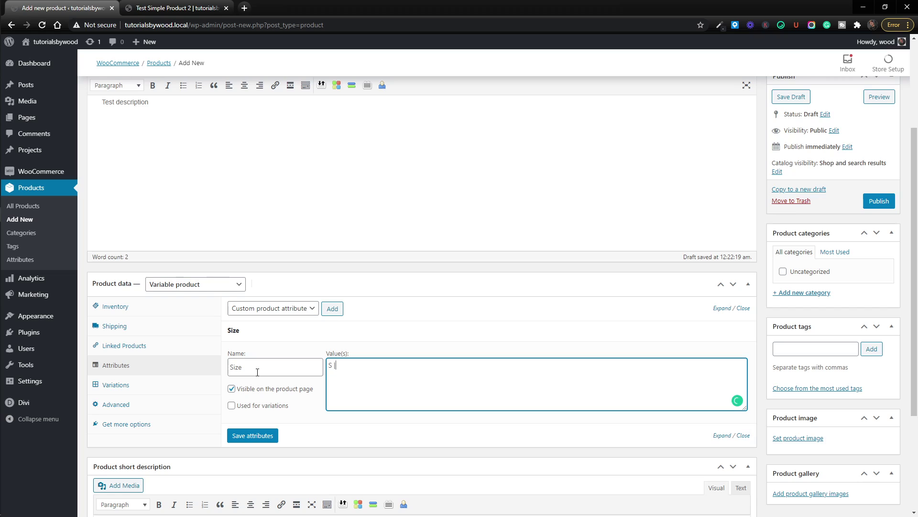
type("| M | L")
left_click(252, 407)
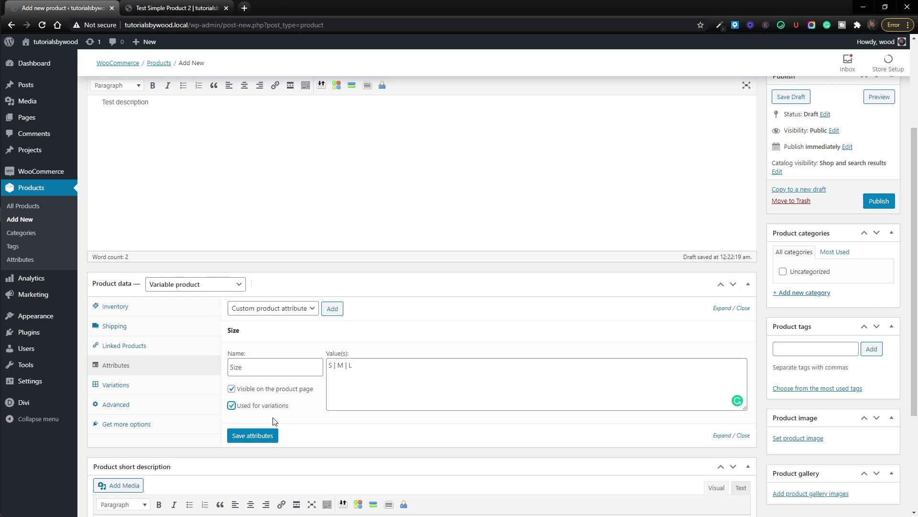
left_click(338, 312)
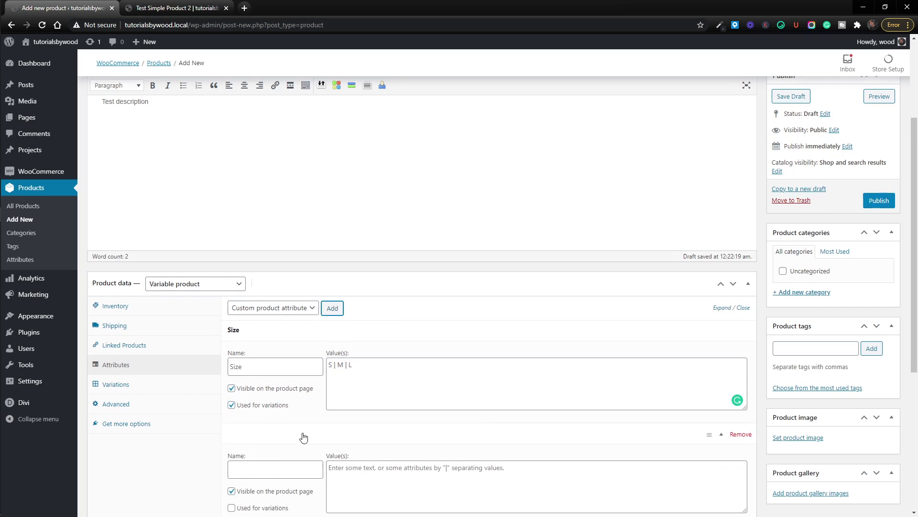
Add a Color attribute with values Black | White used for variations, then save the attributes
scroll(304, 435, "down", 2)
left_click(297, 372)
type("Color")
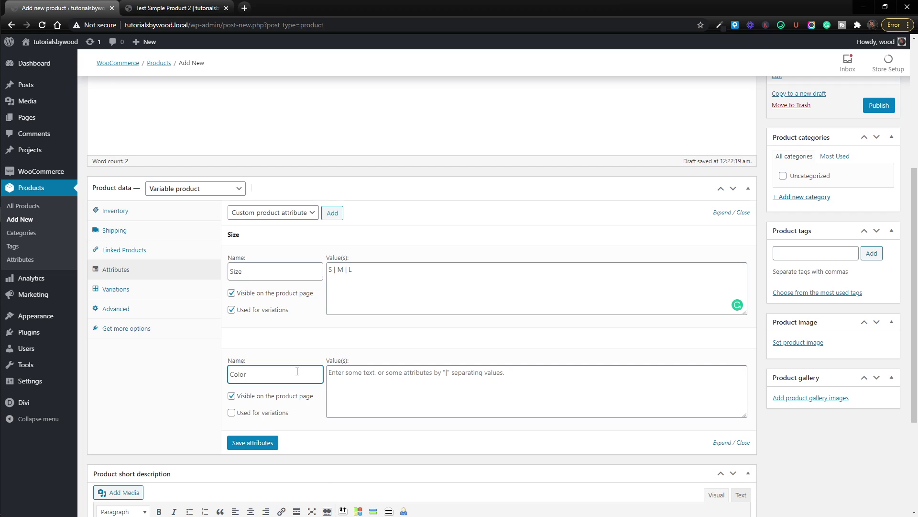
key("Tab")
type("B")
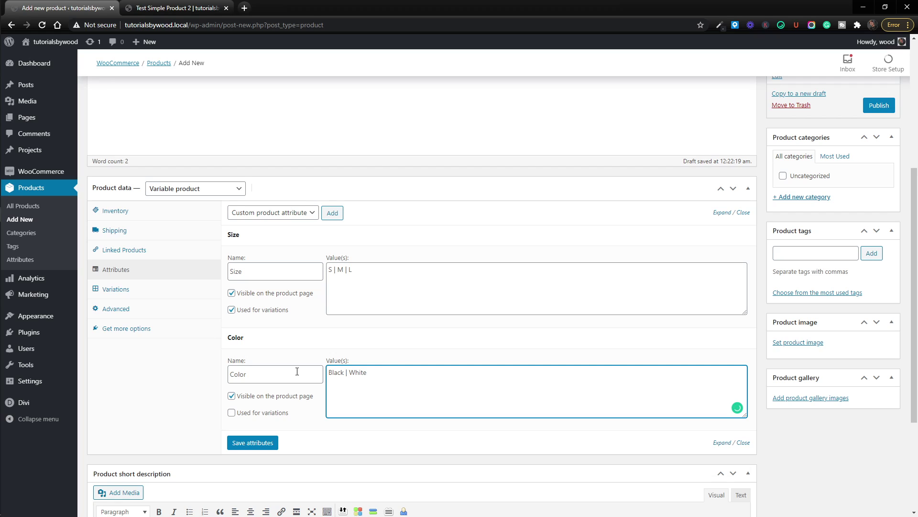
left_click(251, 412)
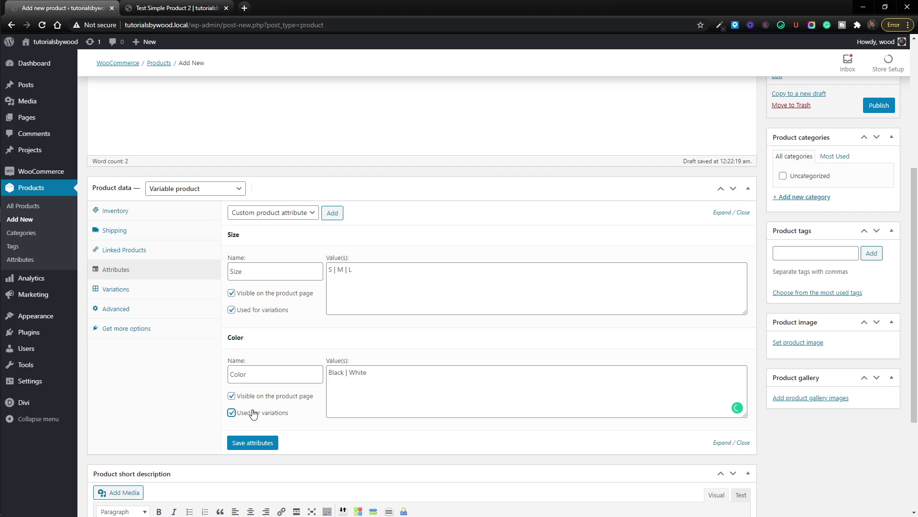
left_click(253, 443)
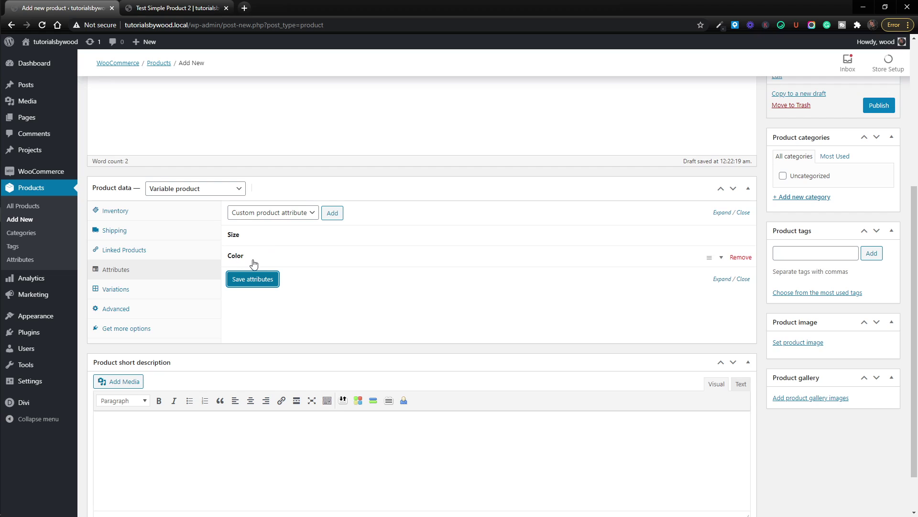
scroll(268, 265, "up", 1)
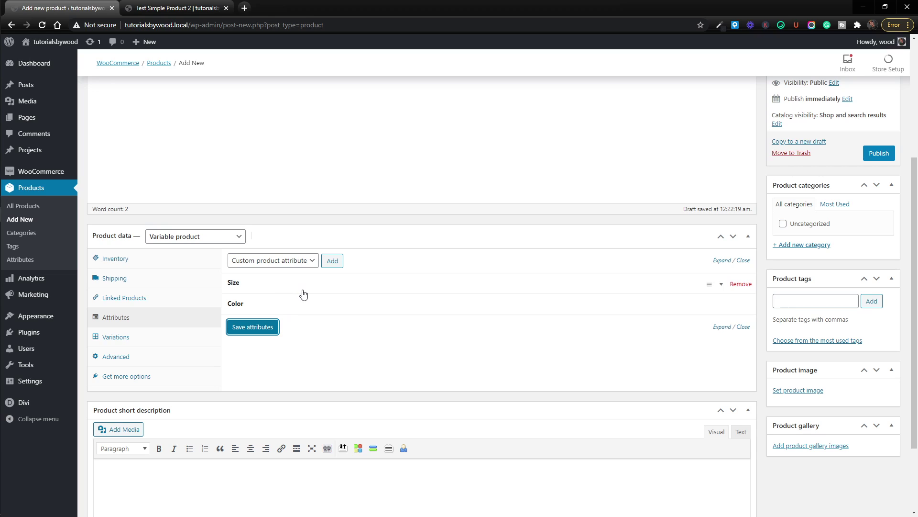
Create variations from all attributes, producing six variations #35 to #40
left_click(162, 343)
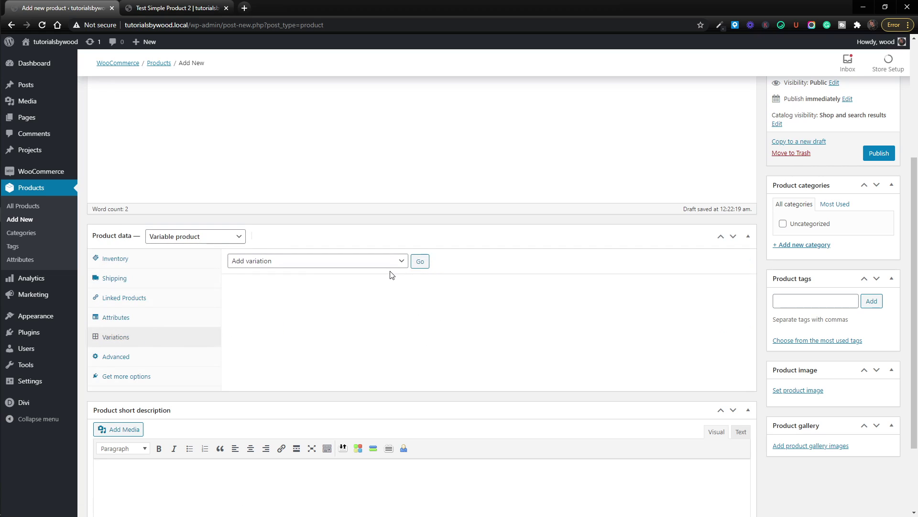
left_click(401, 263)
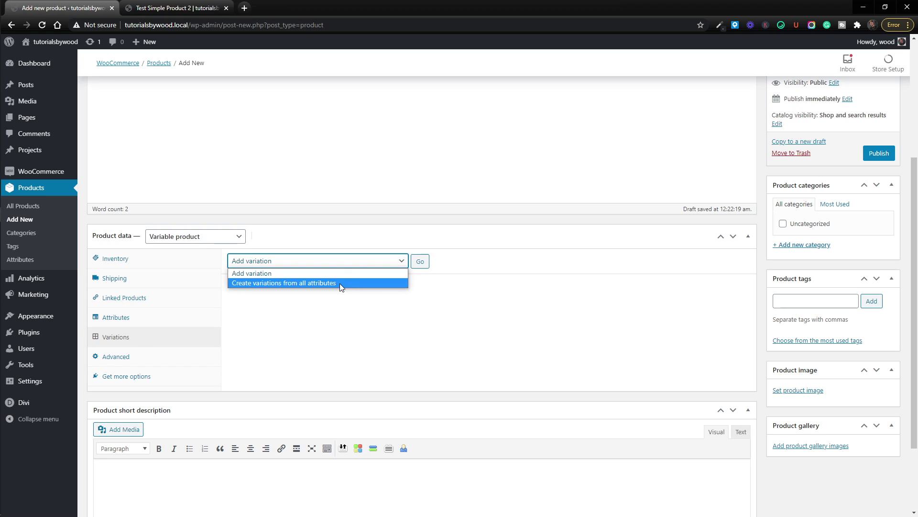
left_click(340, 284)
left_click(421, 264)
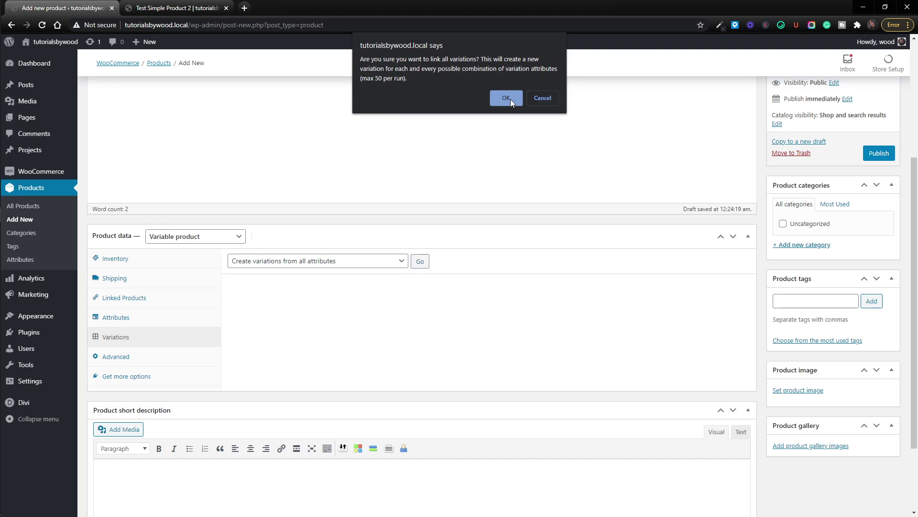
left_click(506, 98)
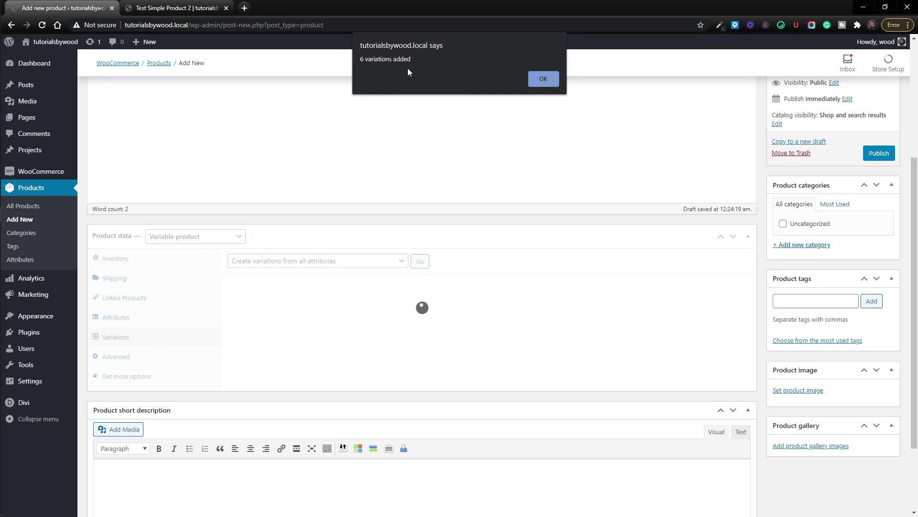
left_click(543, 79)
scroll(476, 171, "down", 1)
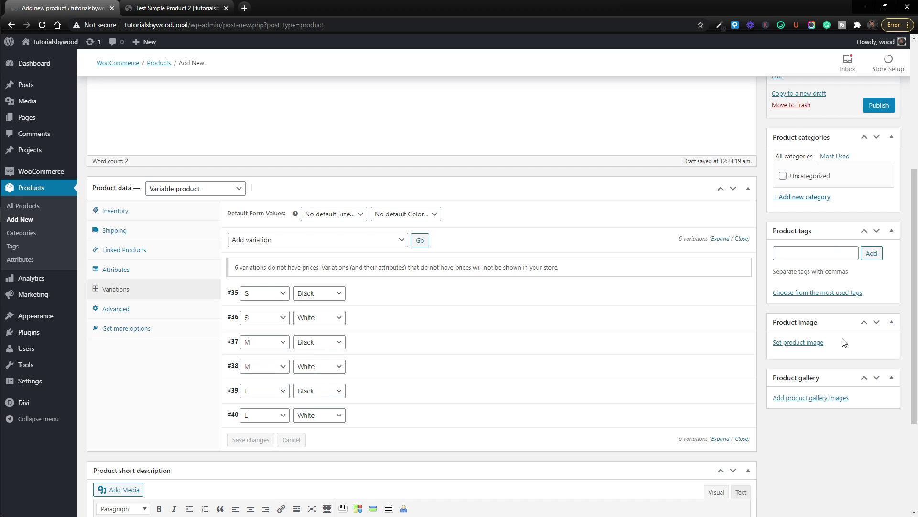
Set the default form values to size S and colour Black, and open the bulk variation actions list
left_click(345, 223)
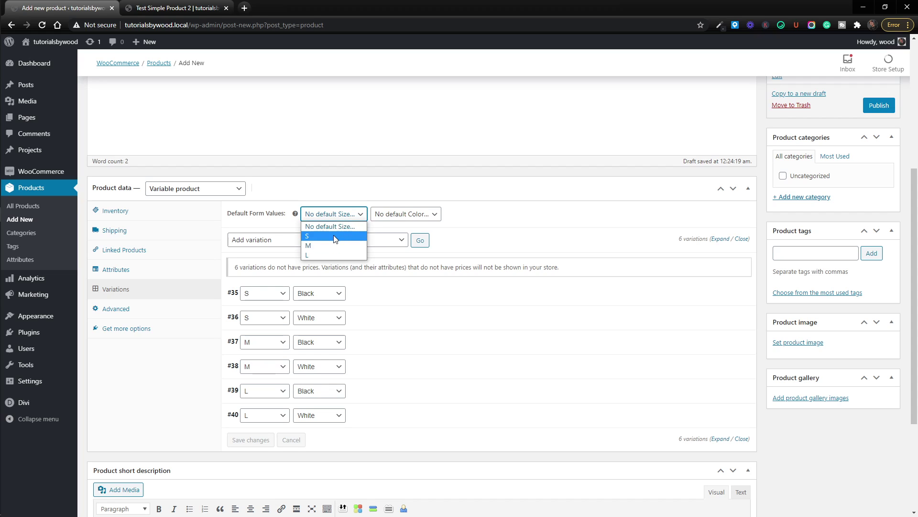
left_click(335, 236)
left_click(400, 218)
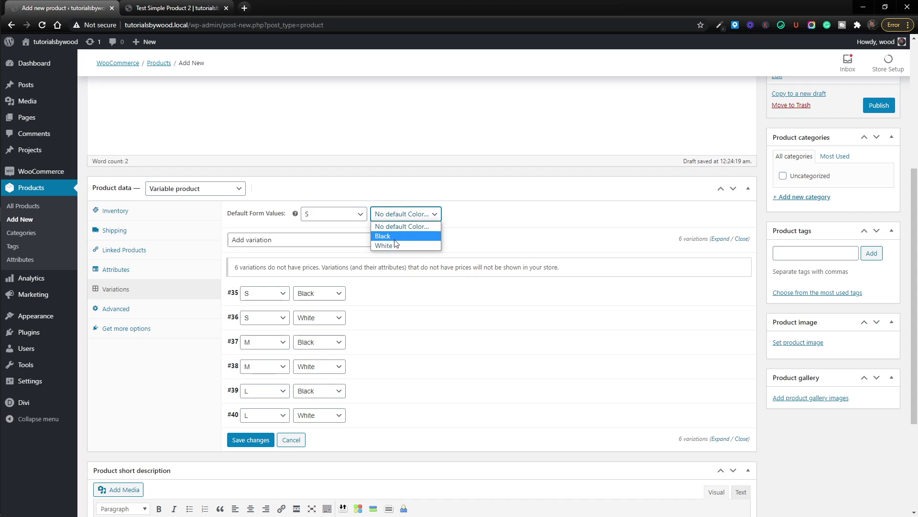
left_click(394, 240)
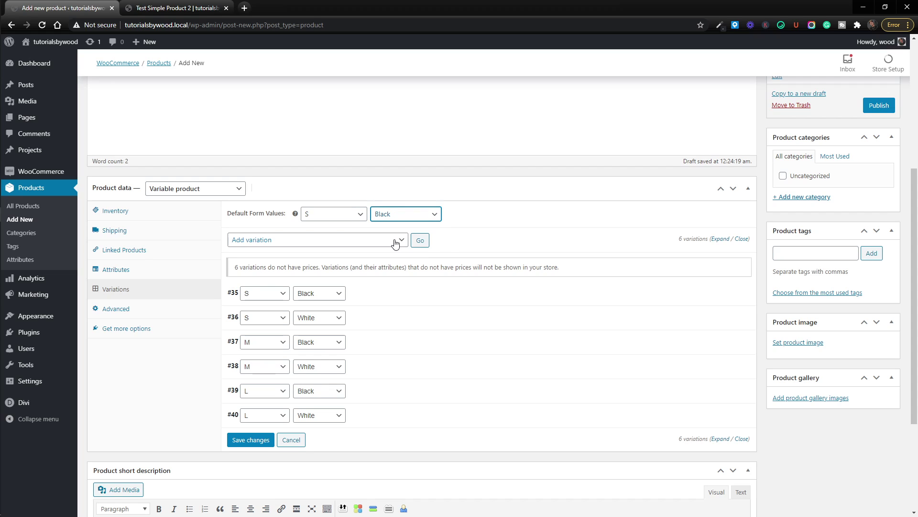
left_click(395, 241)
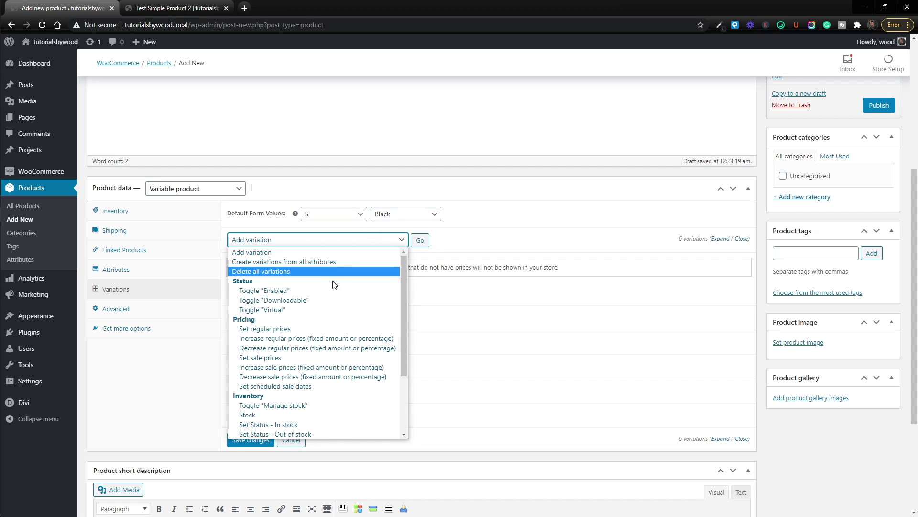
left_click(309, 329)
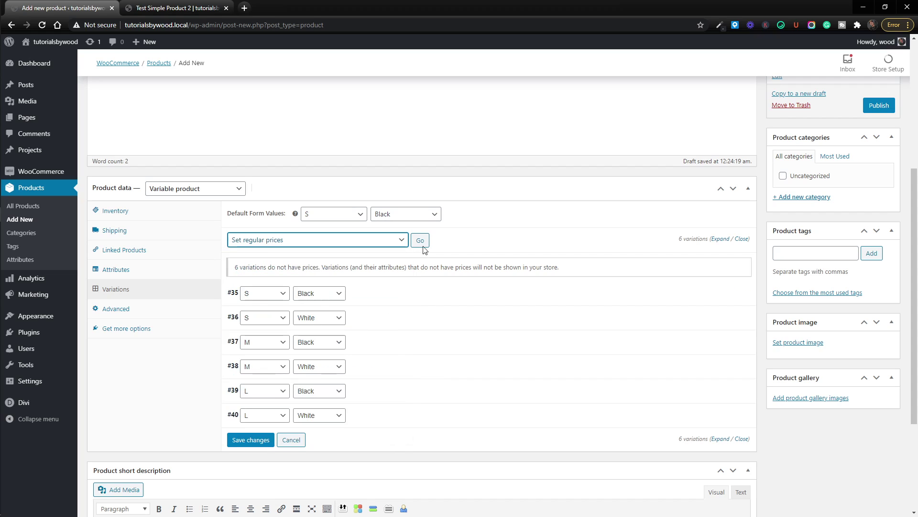
left_click(423, 242)
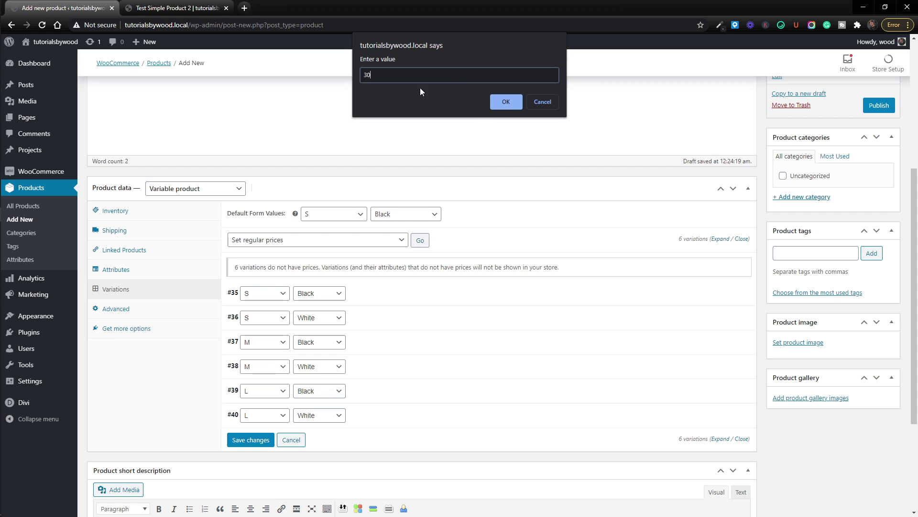
left_click(497, 101)
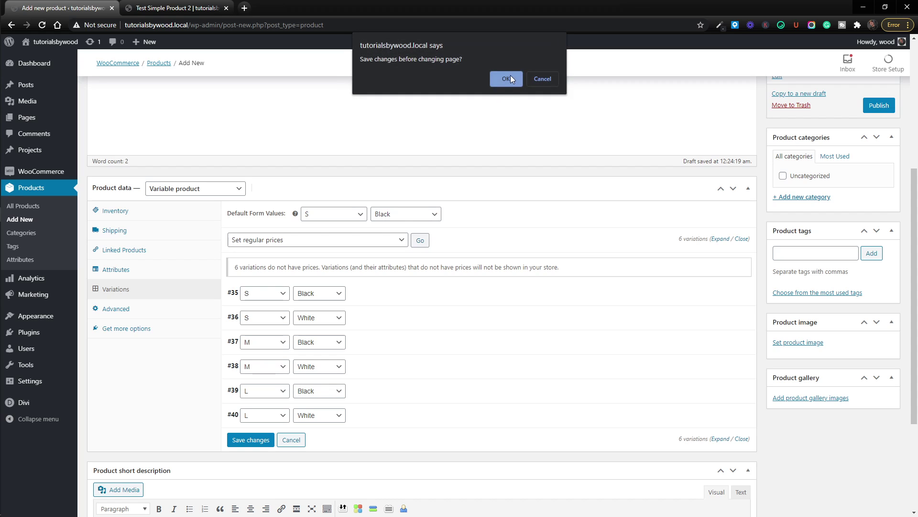
left_click(510, 78)
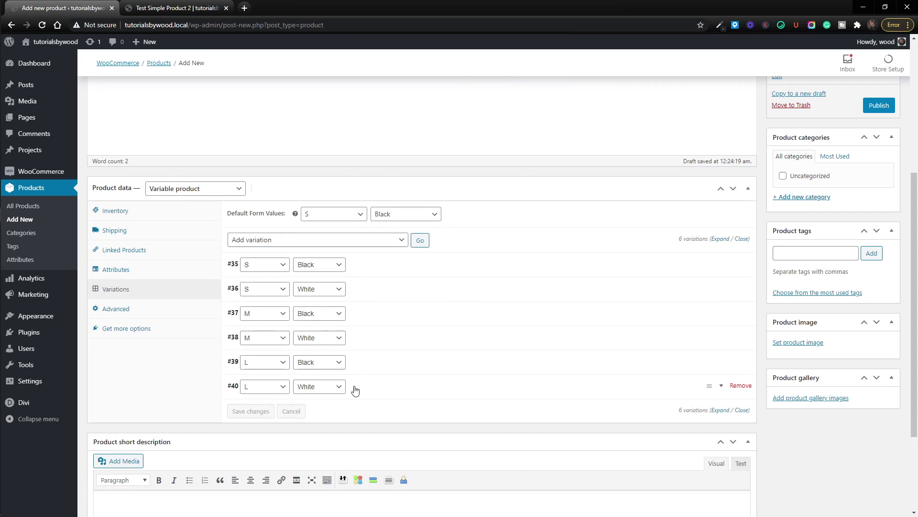
left_click(385, 273)
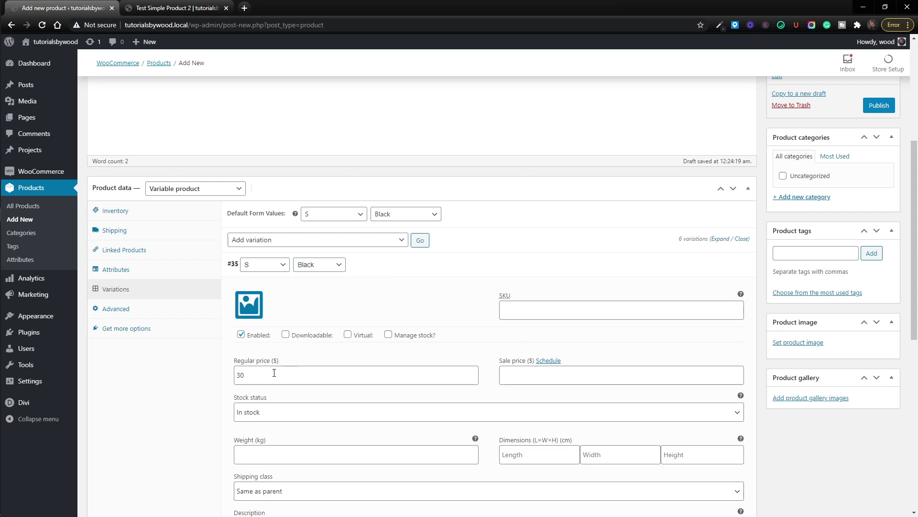
double_click(261, 383)
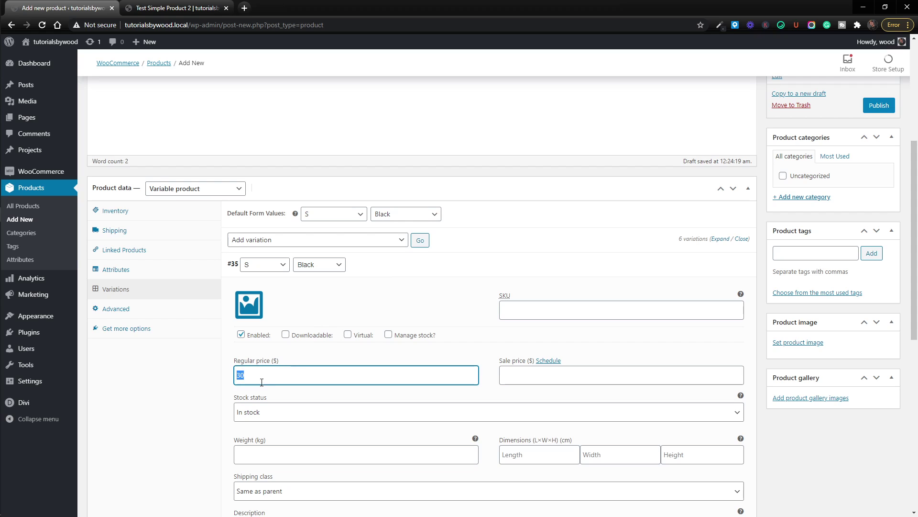
left_click(379, 264)
left_click(405, 373)
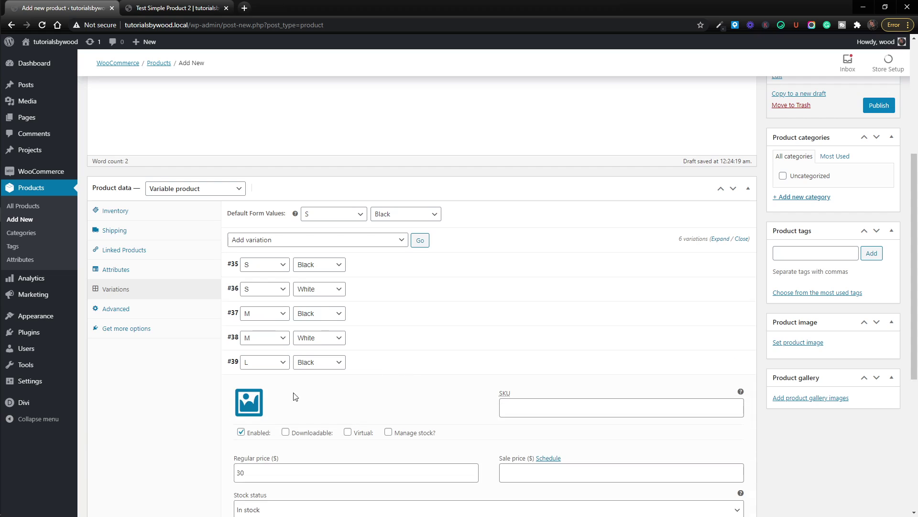
left_click(261, 472)
left_click(444, 373)
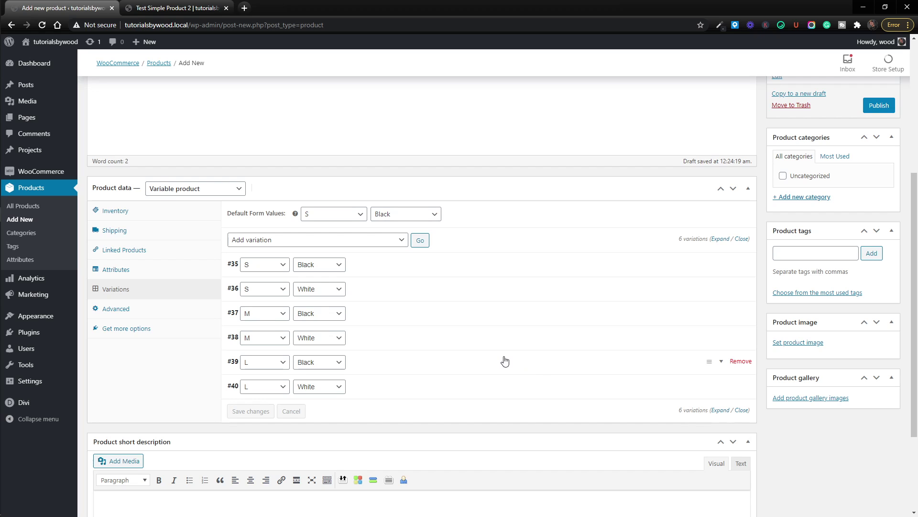
Add a new product category named 'Tshirt' and tick it for this product
scroll(526, 378, "up", 5)
scroll(547, 387, "down", 2)
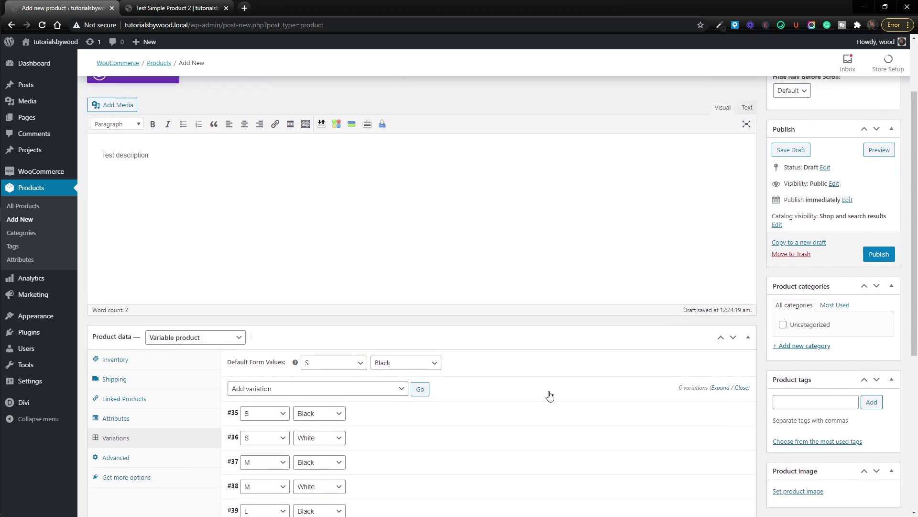
scroll(550, 395, "down", 3)
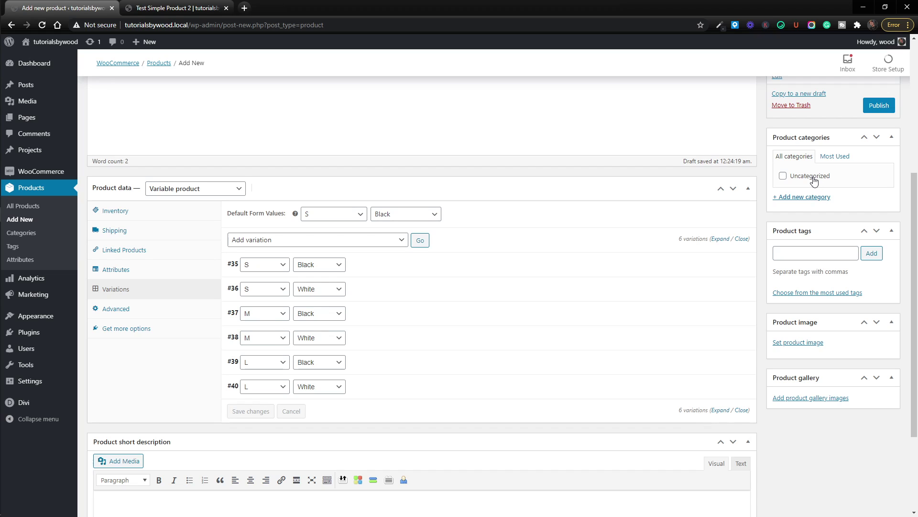
left_click(818, 198)
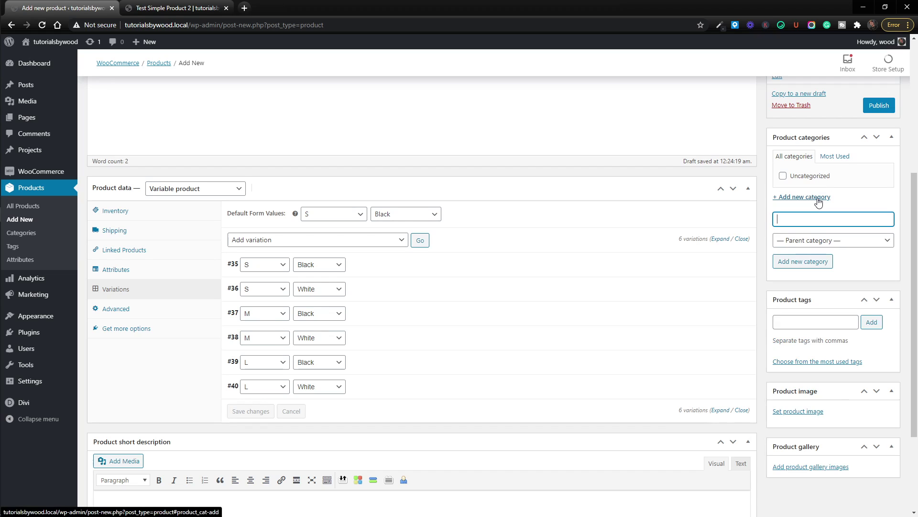
left_click(800, 223)
type("Tshirt")
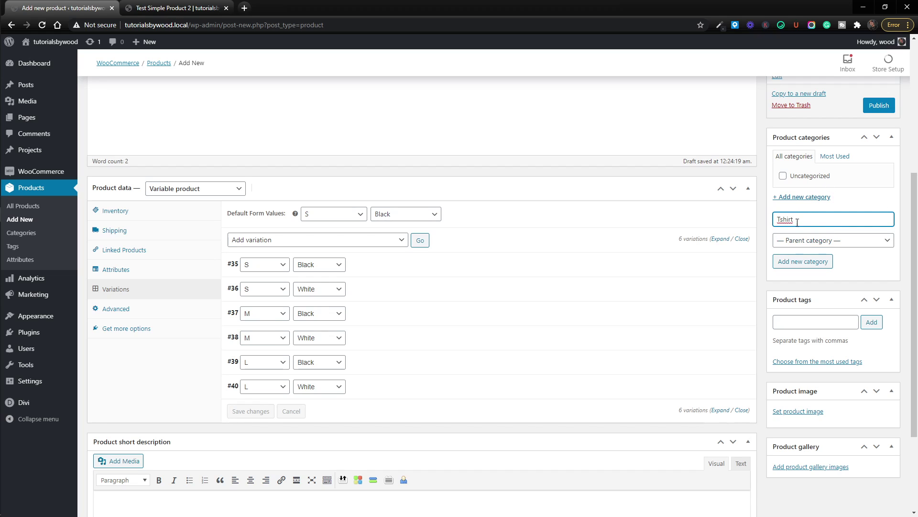
left_click(816, 262)
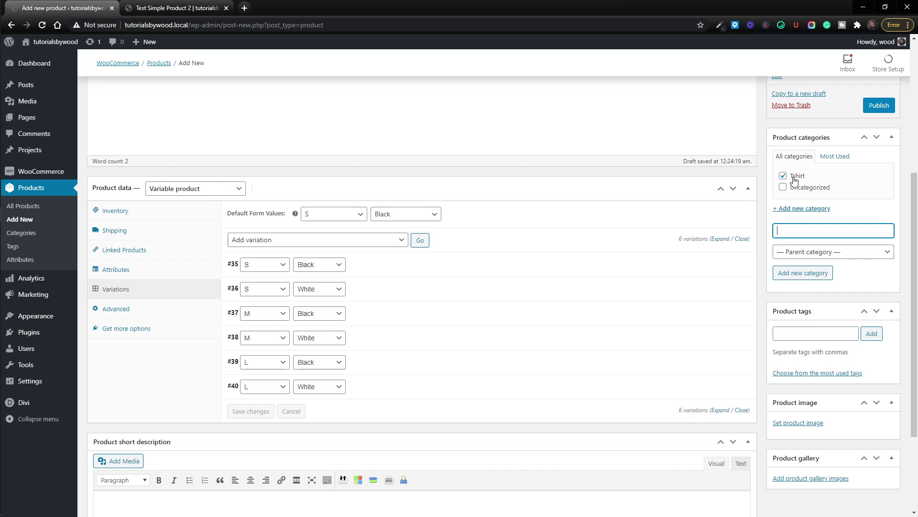
Set the donut photo donut-69.jpg from the Media Library as the product image
scroll(796, 186, "down", 2)
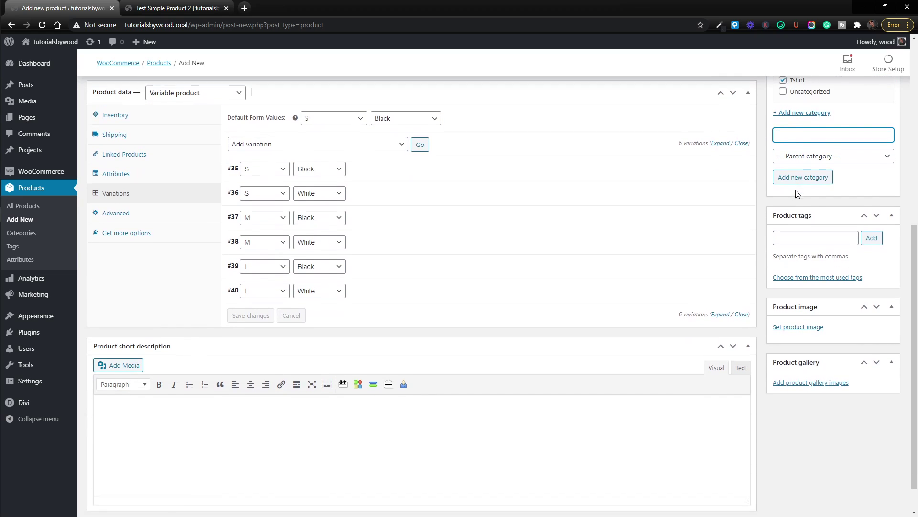
left_click(811, 235)
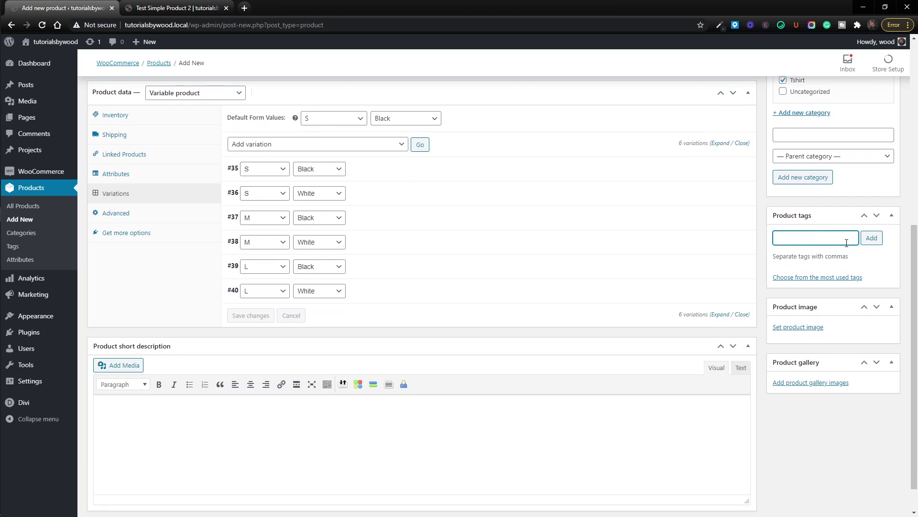
scroll(847, 243, "down", 1)
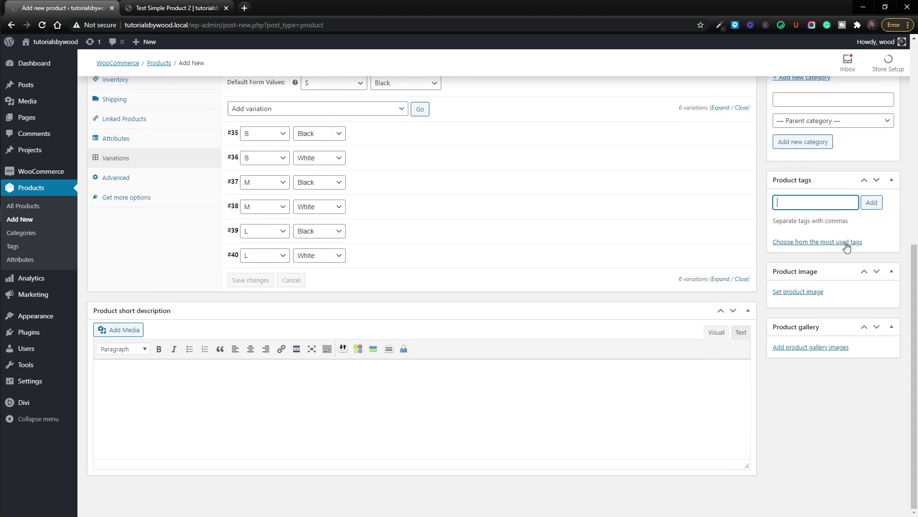
left_click(801, 292)
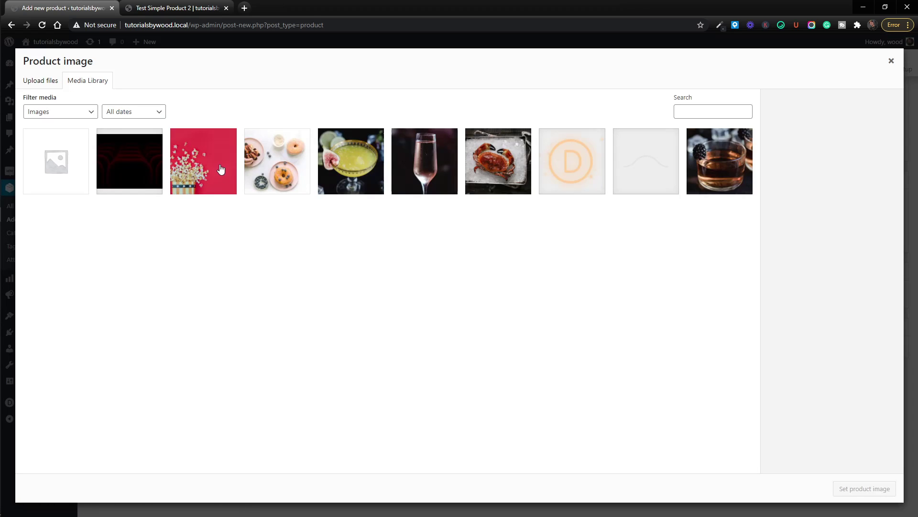
left_click(275, 172)
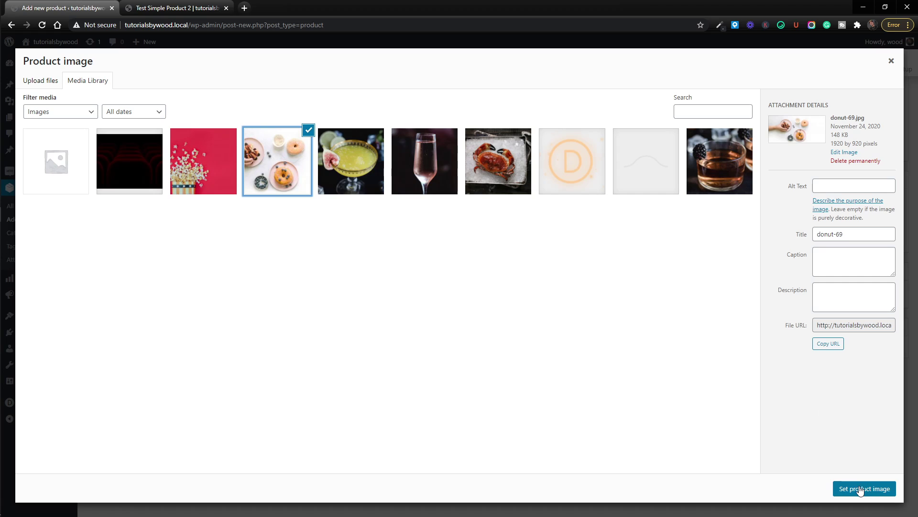
left_click(861, 489)
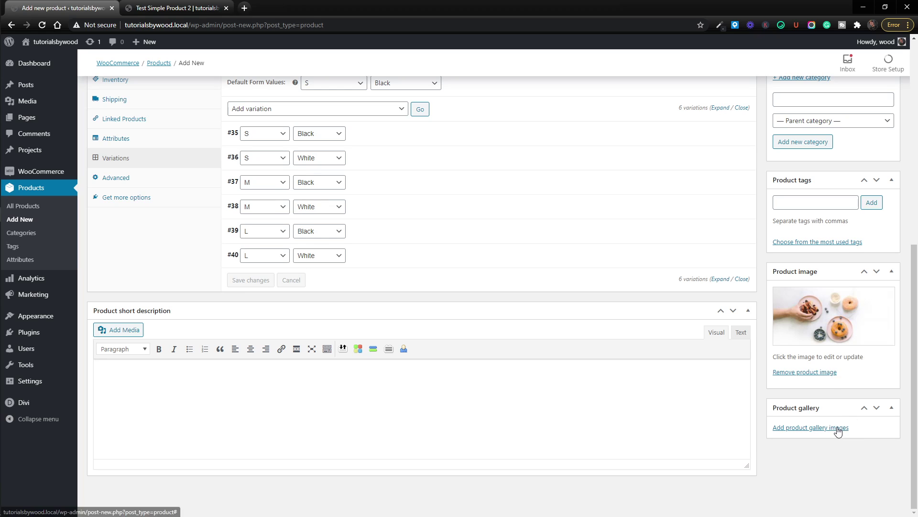
scroll(838, 430, "up", 3)
scroll(838, 431, "up", 5)
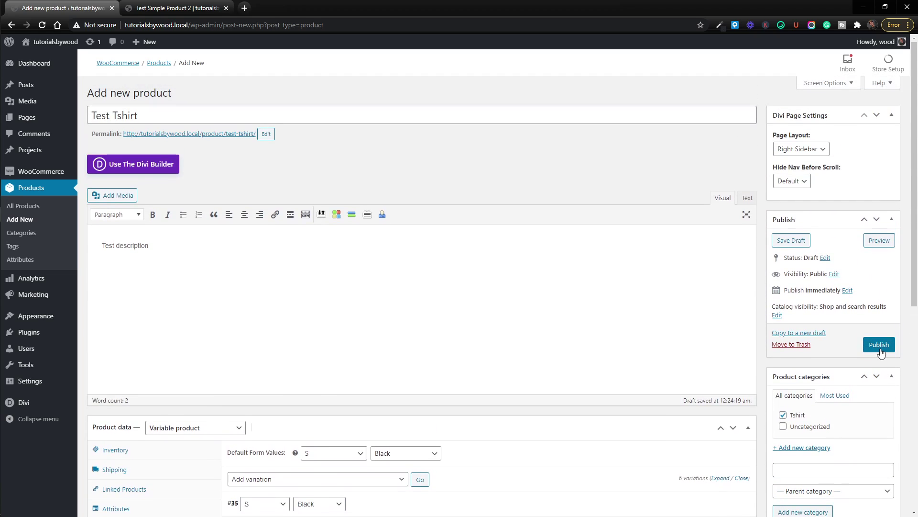
Publish Test Tshirt and open its View Product page in a new window
left_click(880, 349)
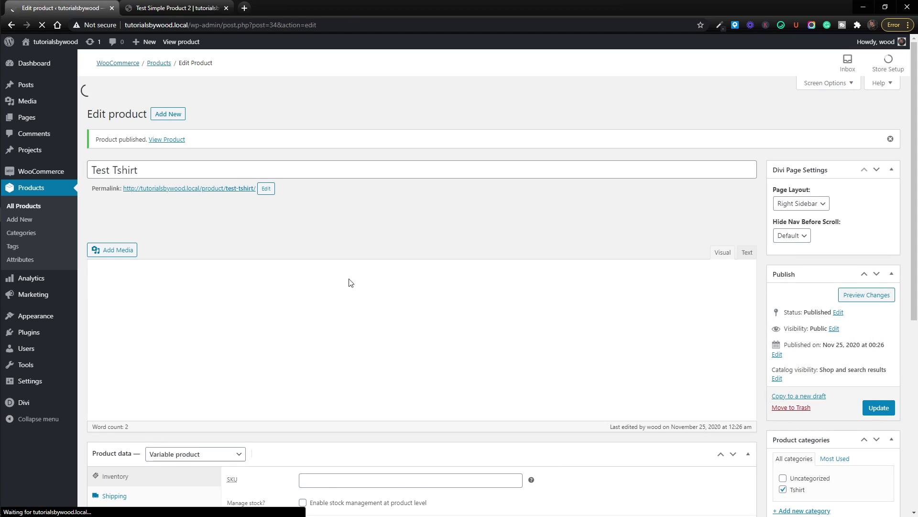
right_click(170, 123)
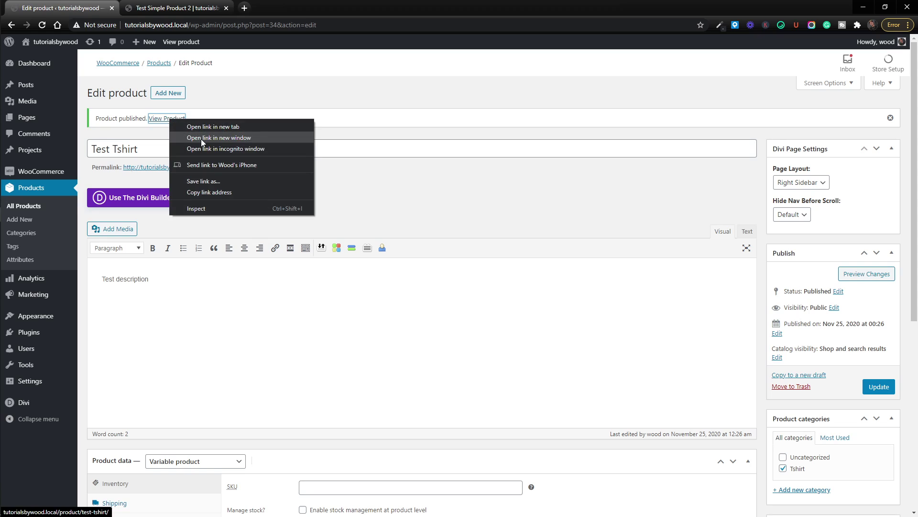
left_click(210, 129)
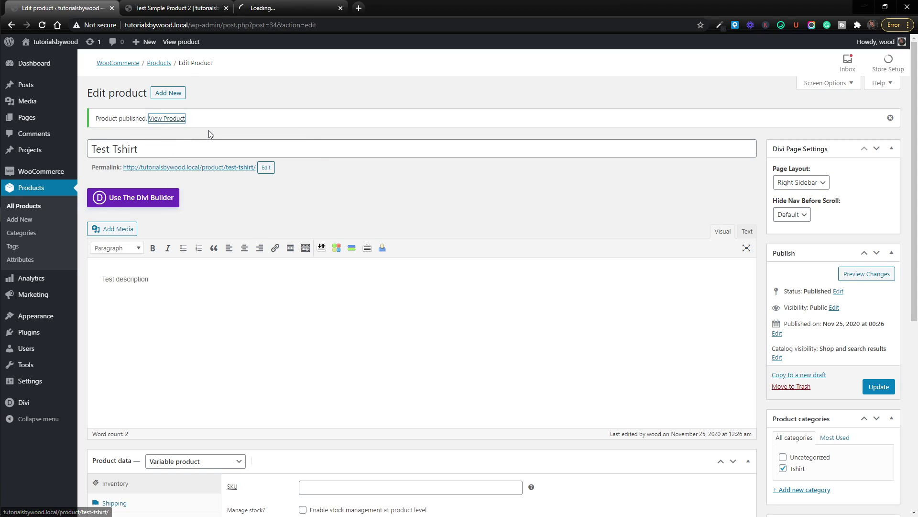
left_click(190, 4)
Add a size M, White Test Tshirt to the storefront cart, then go to All Products in the admin
left_click(262, 8)
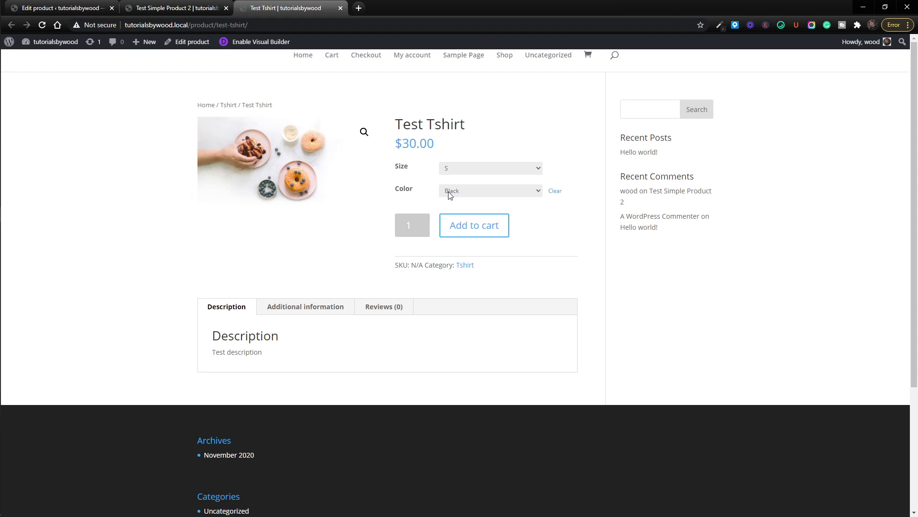
left_click(478, 176)
left_click(480, 190)
left_click(478, 188)
left_click(475, 219)
left_click(473, 230)
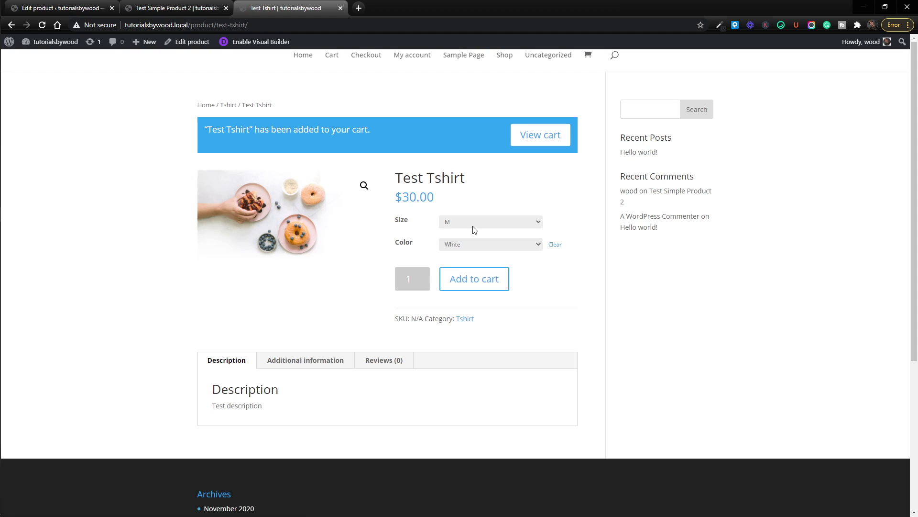
left_click(93, 6)
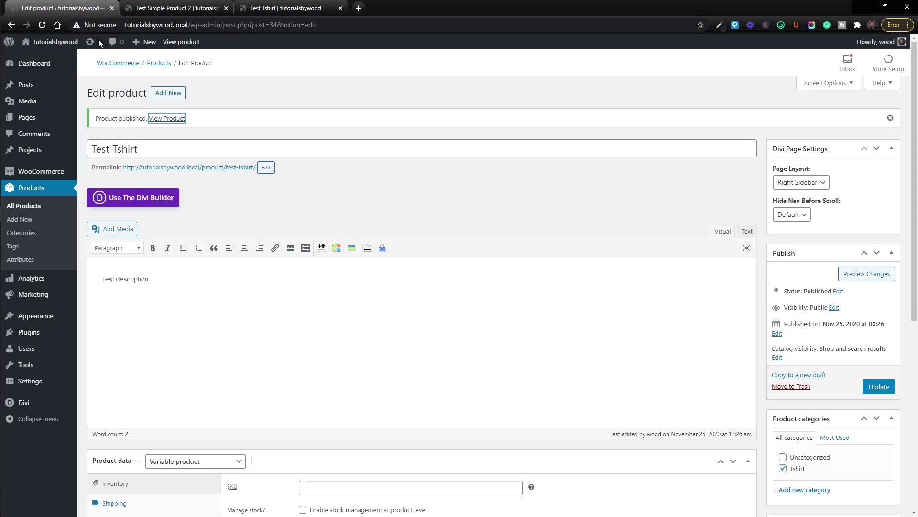
left_click(41, 207)
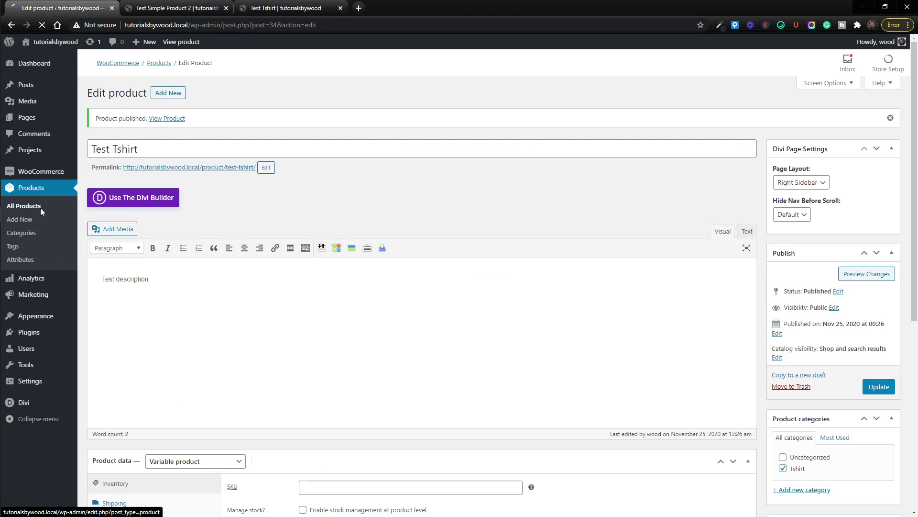
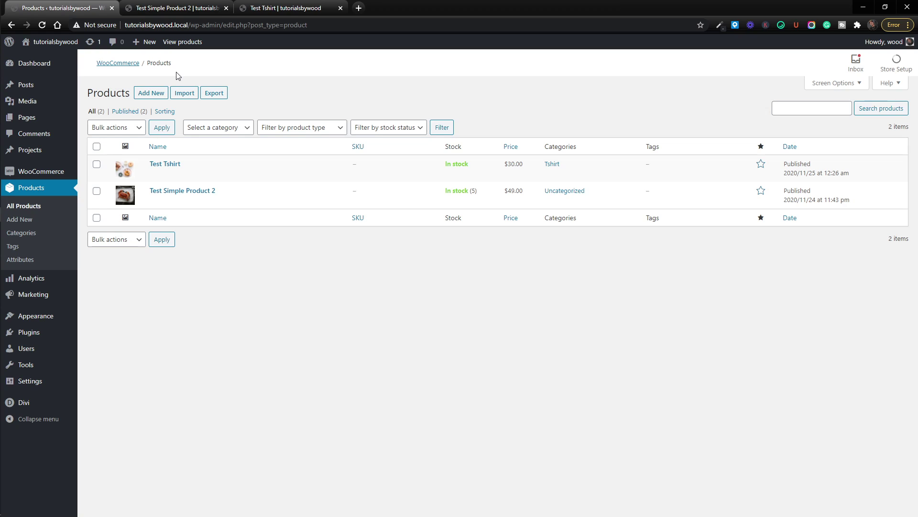
Create a new coupon from the admin bar with the code blckFri
mouse_move(41, 87)
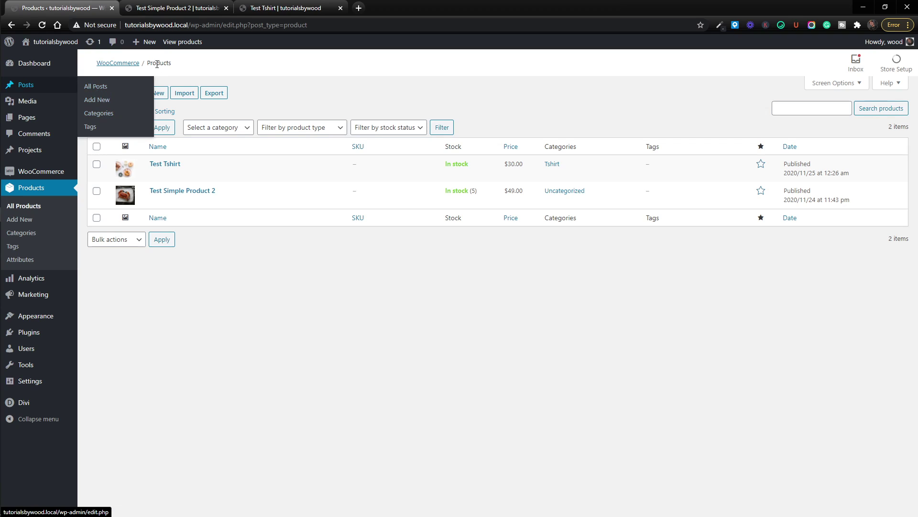
mouse_move(151, 50)
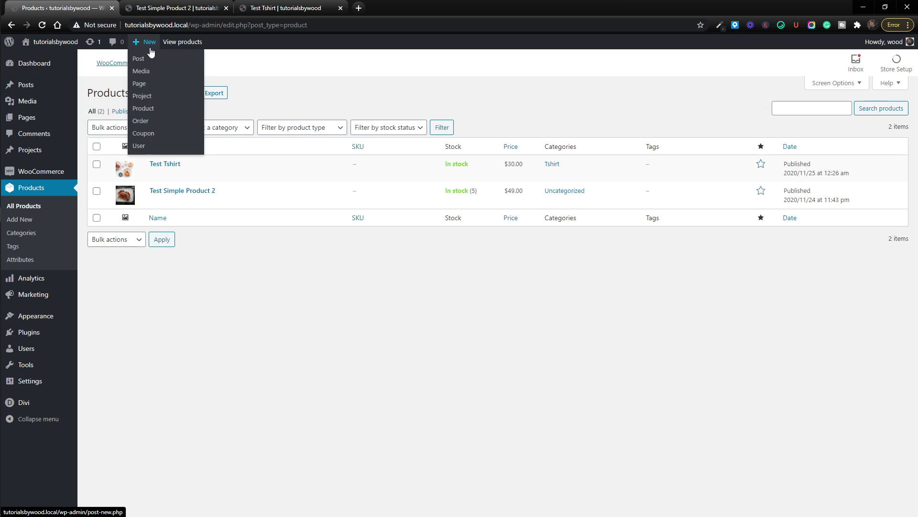
left_click(154, 139)
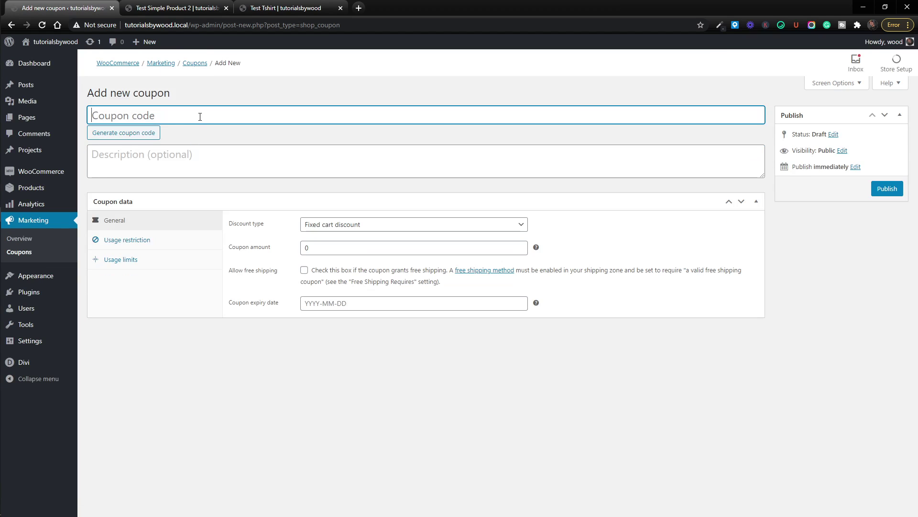
type("H")
key("BackSpace")
type("b")
key("BackSpace")
type("blckFri")
key("ctrl+a")
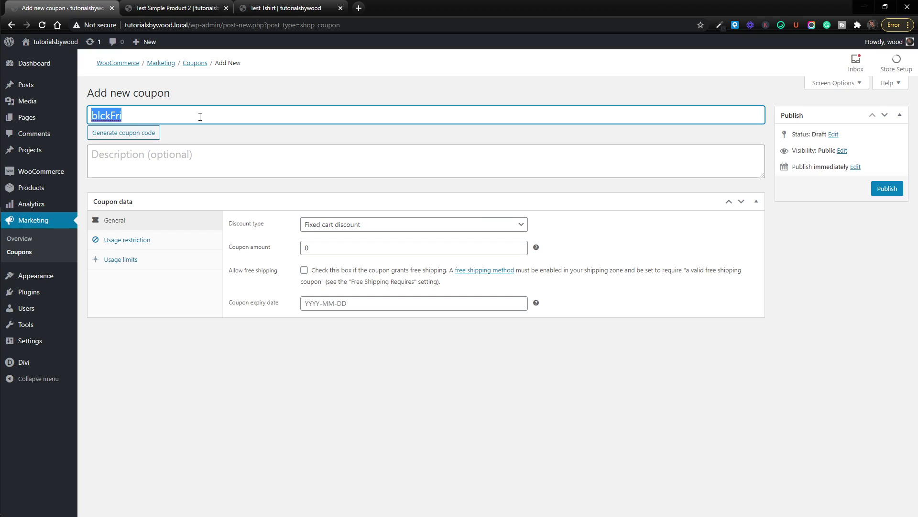
Add the description '10% off all items' to the coupon
left_click(182, 161)
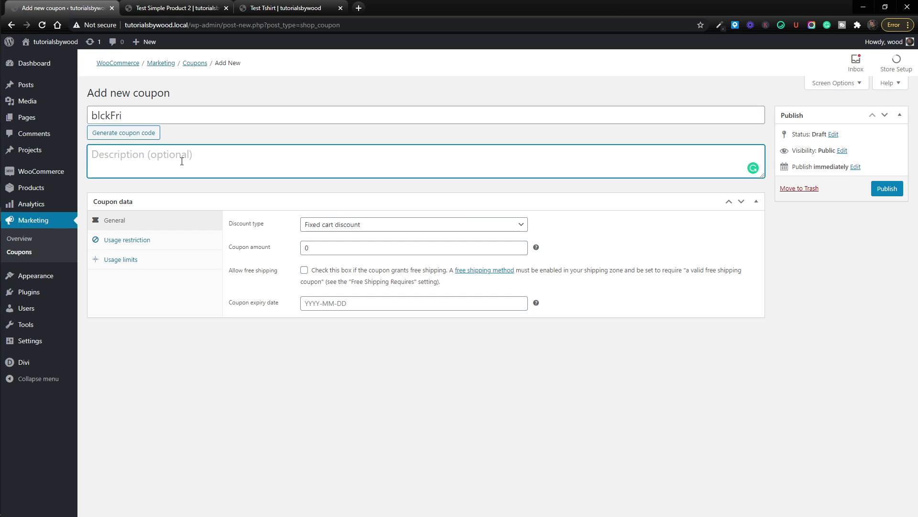
type("10% off all items")
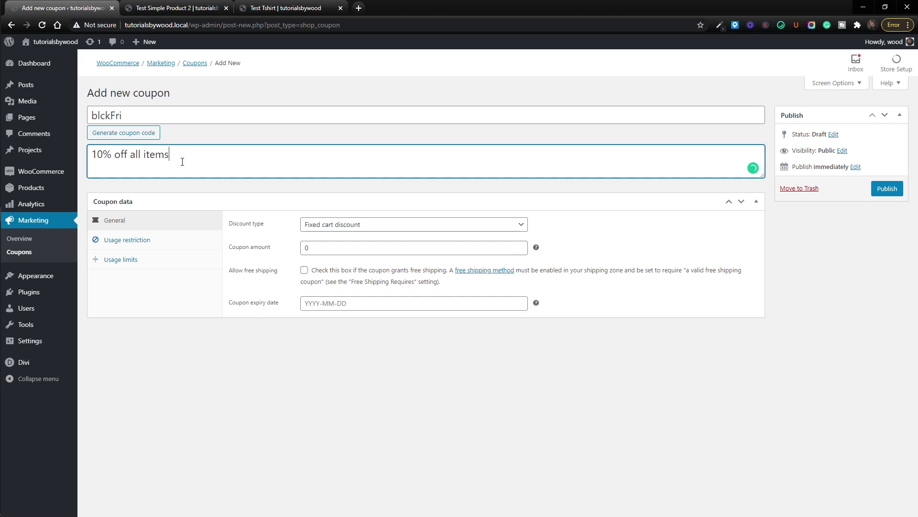
left_click(225, 111)
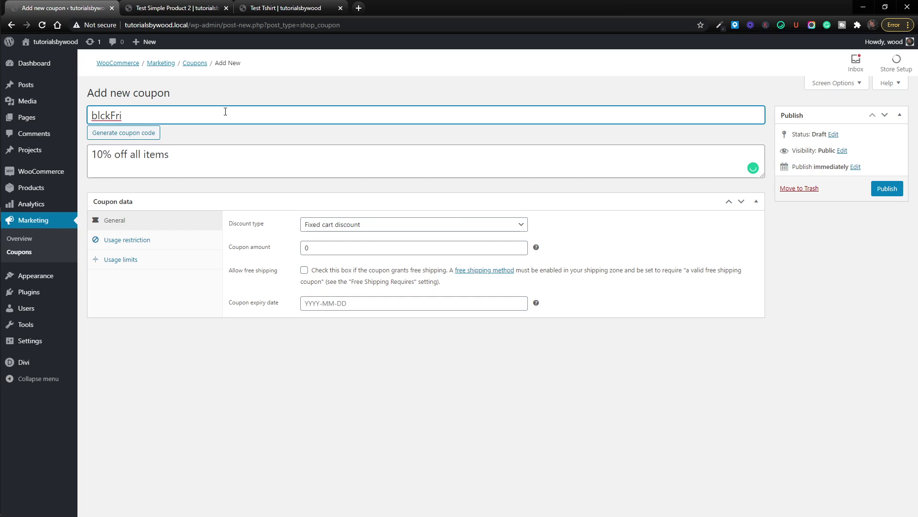
Set the coupon's discount type to Percentage discount
left_click(222, 156)
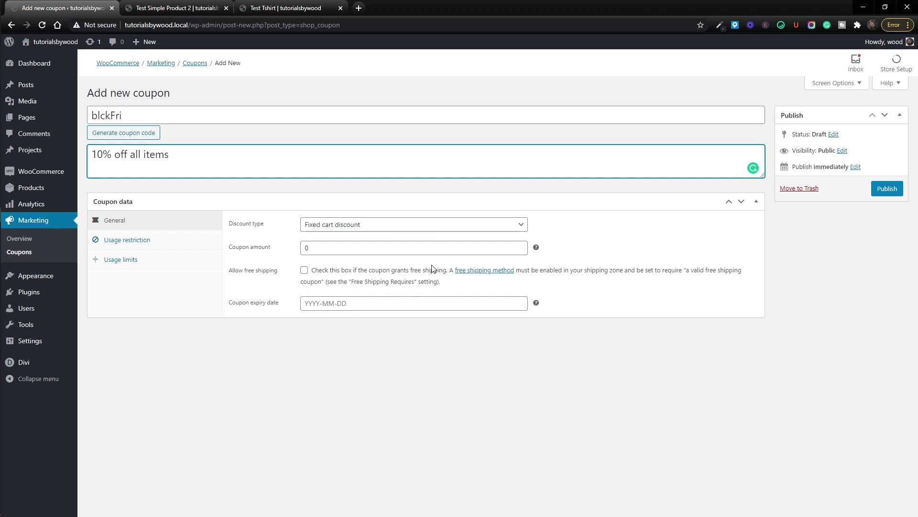
left_click(382, 229)
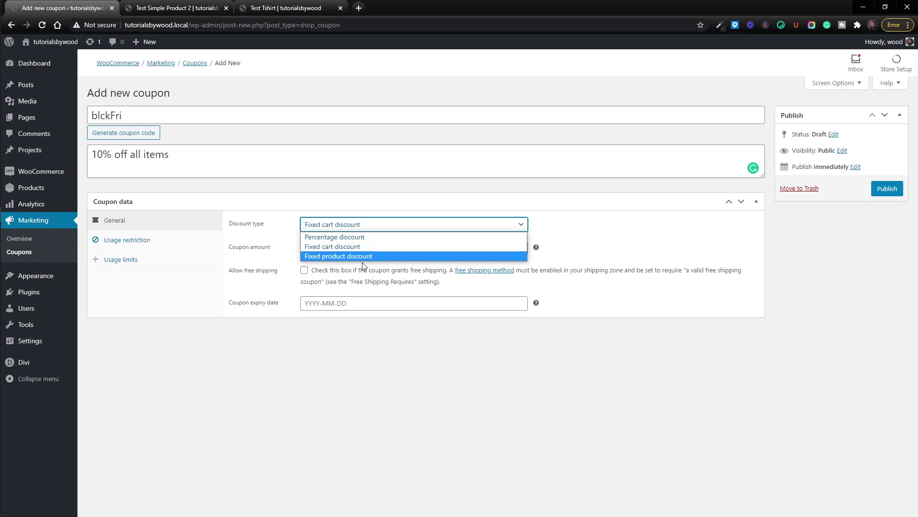
left_click(377, 237)
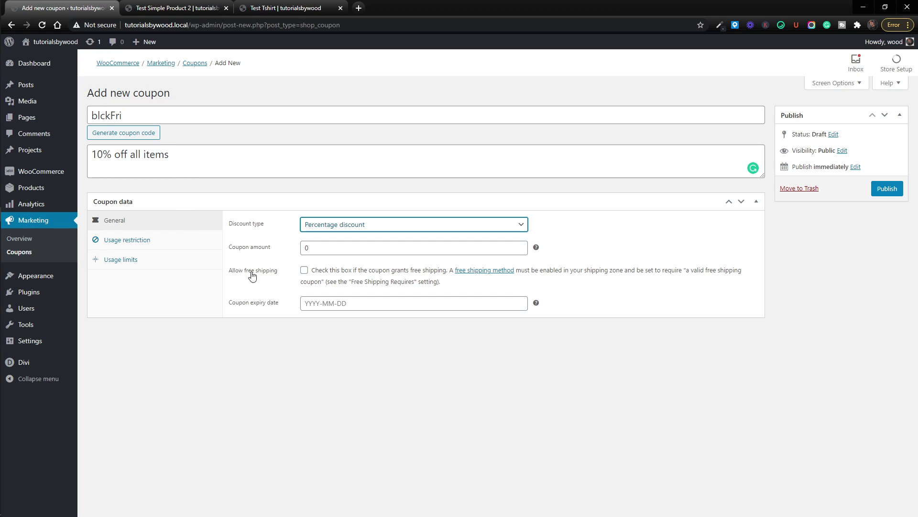
Enter a coupon amount of 10 and leave the expiry date empty
double_click(340, 247)
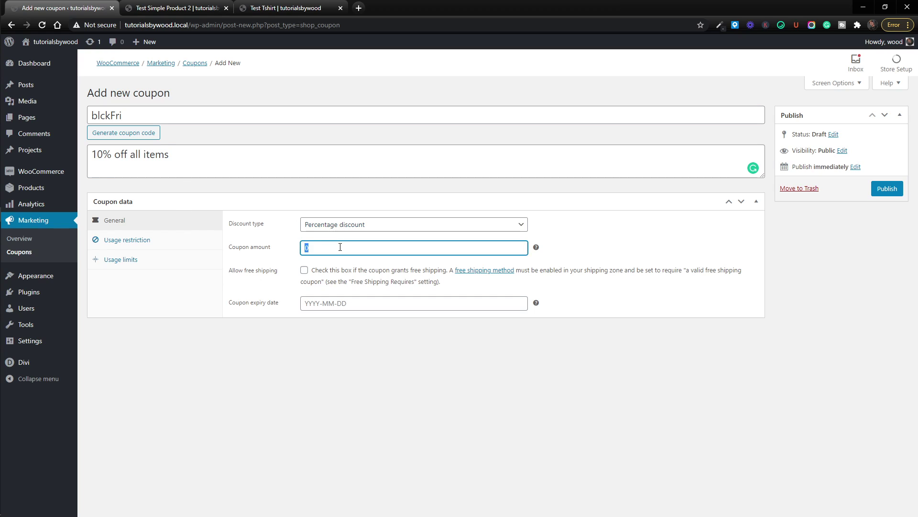
type("10")
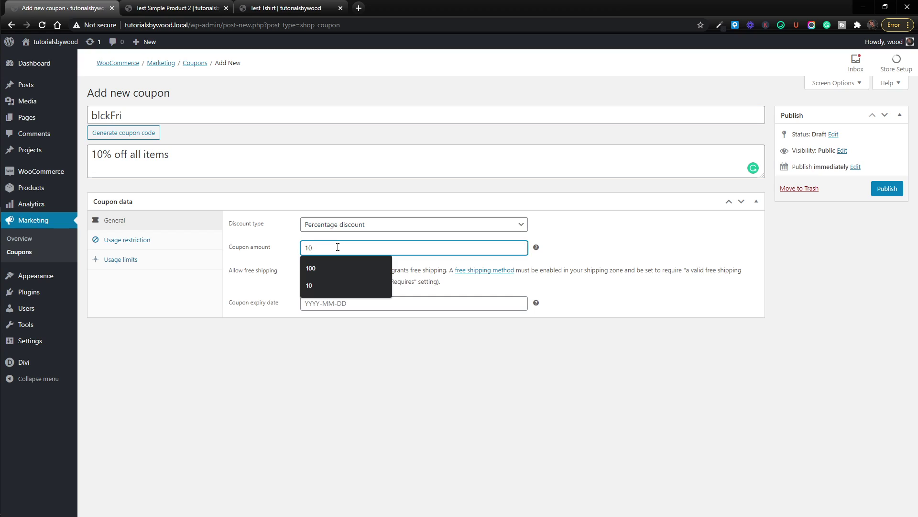
left_click(259, 259)
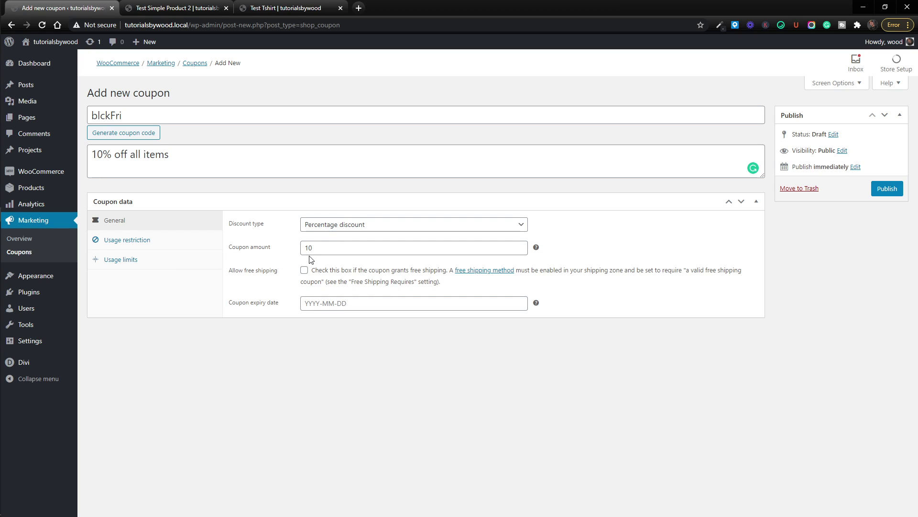
left_click(329, 250)
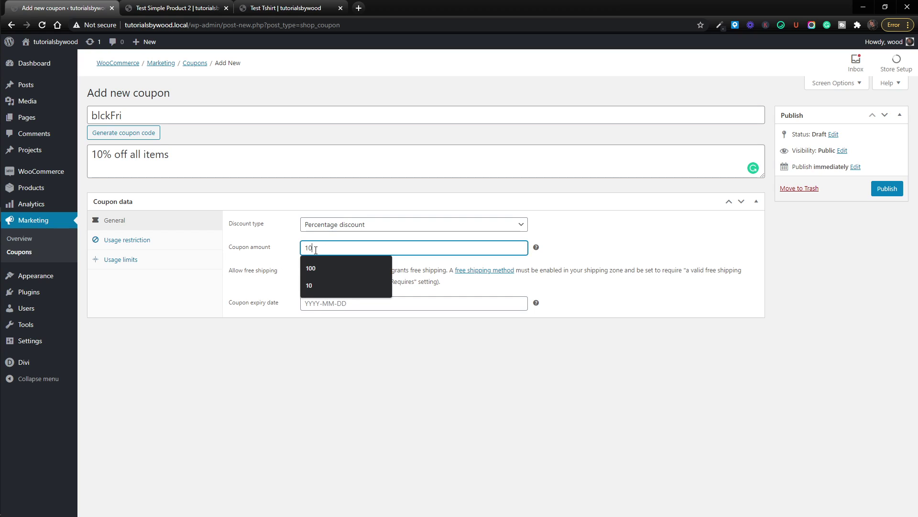
left_click(282, 262)
left_click(318, 245)
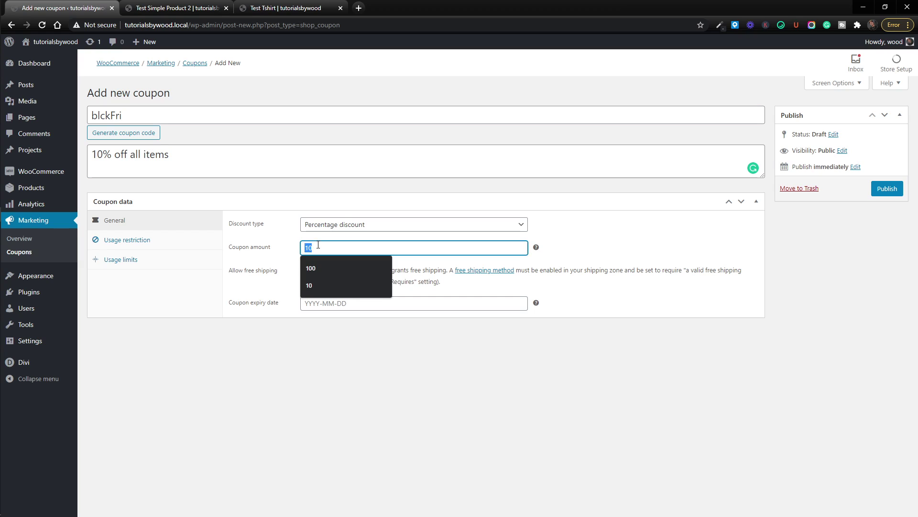
left_click(281, 267)
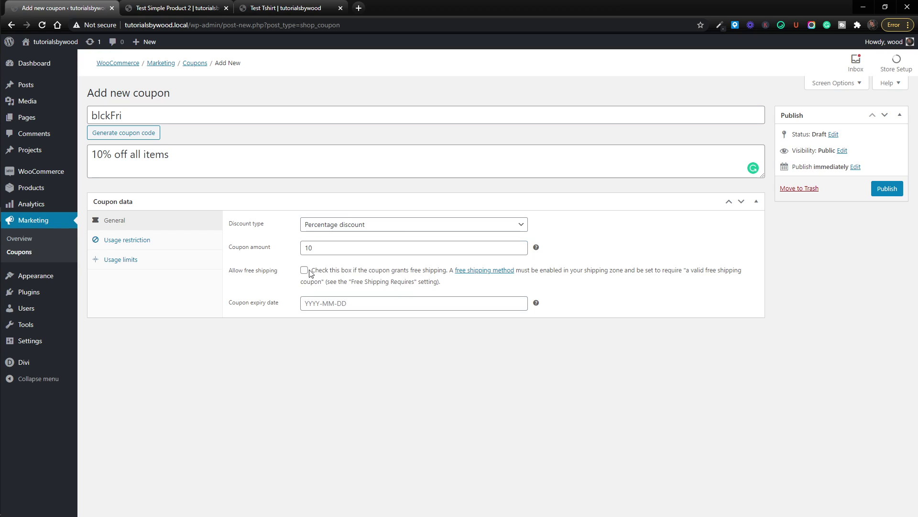
left_click(312, 306)
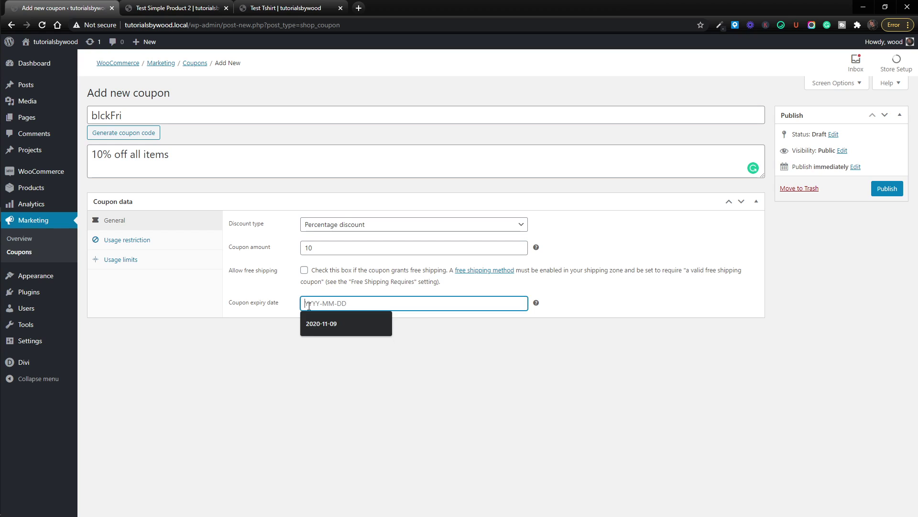
left_click(449, 370)
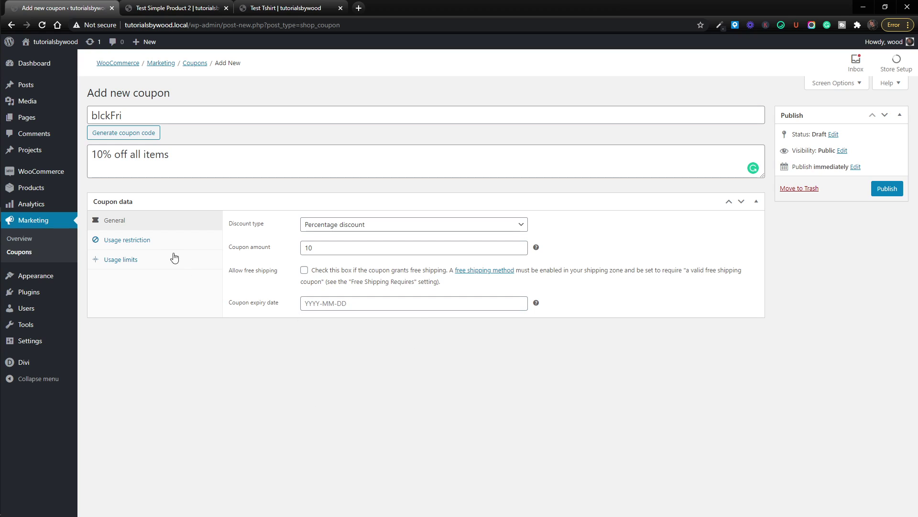
Review the Usage restriction and Usage limits options, then publish the blckFri coupon
left_click(162, 242)
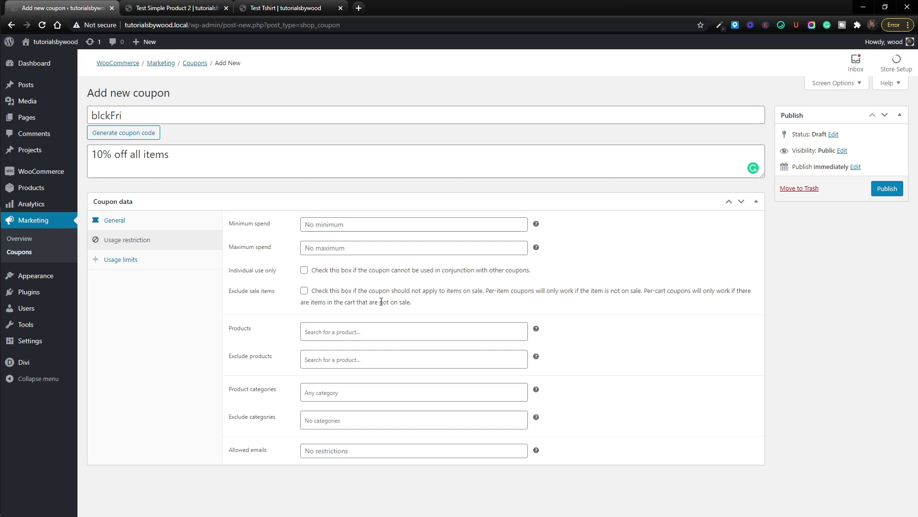
left_click(184, 267)
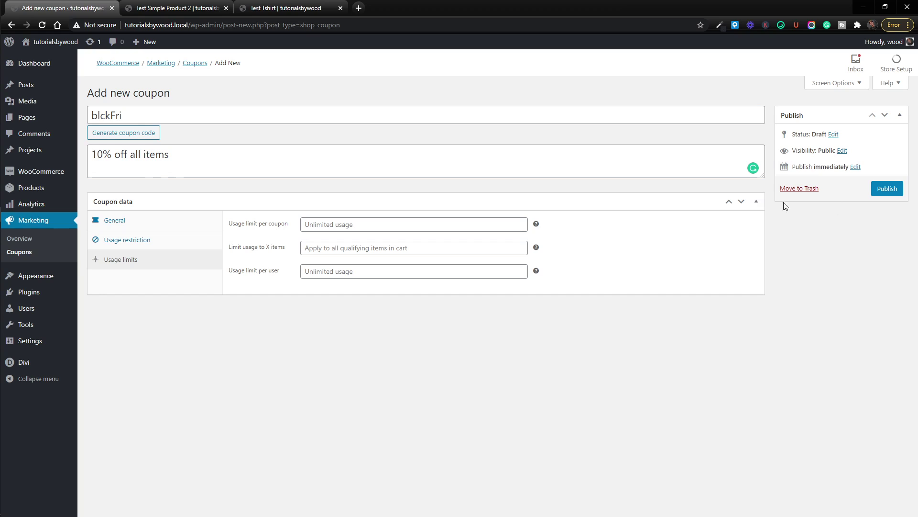
left_click(887, 189)
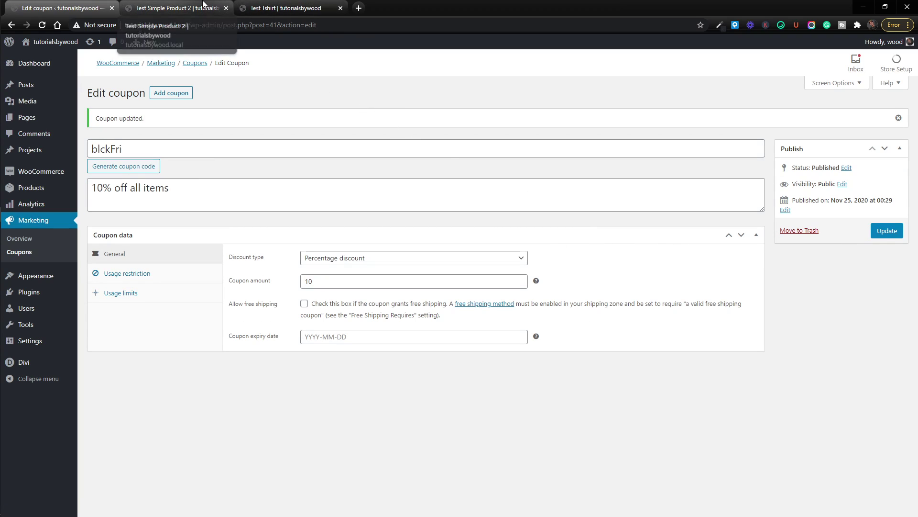
left_click(182, 9)
Add Test Simple Product 2 to the cart and apply blckFri, giving a $71.10 total
left_click(449, 334)
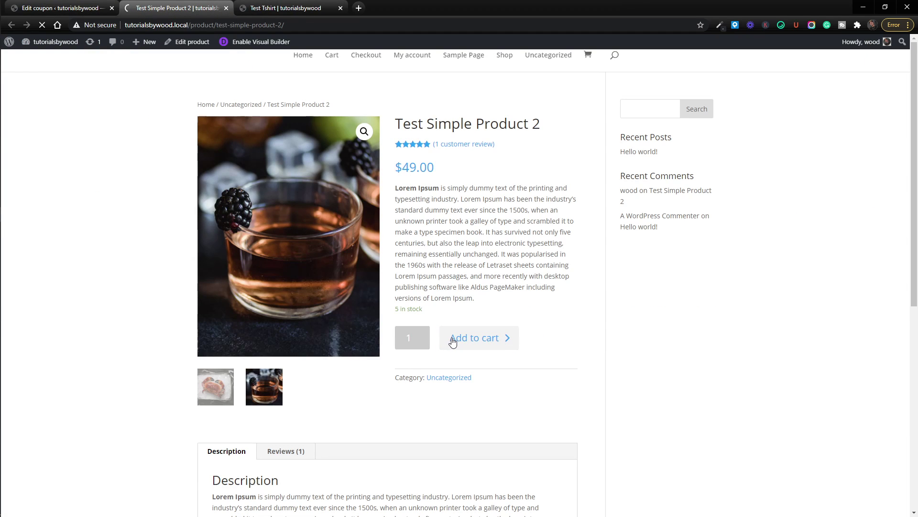
left_click(535, 196)
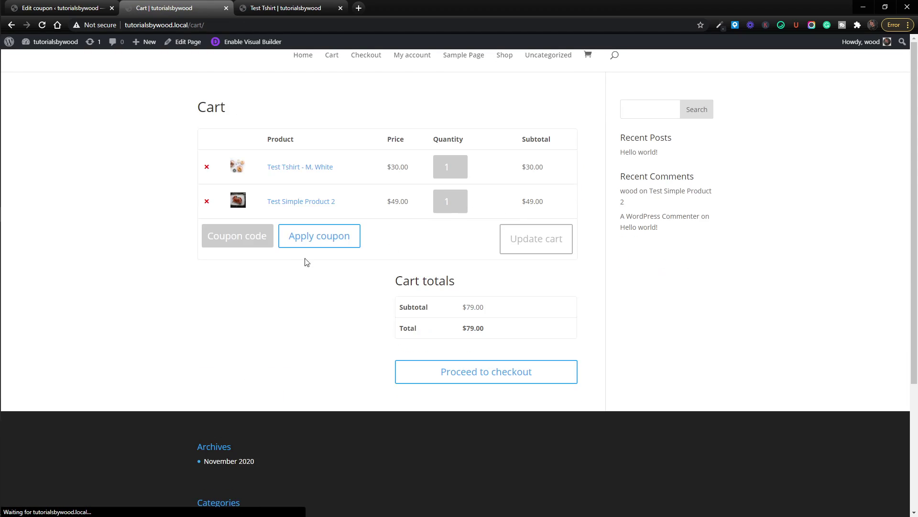
left_click(241, 240)
key("ctrl+v")
left_click(334, 243)
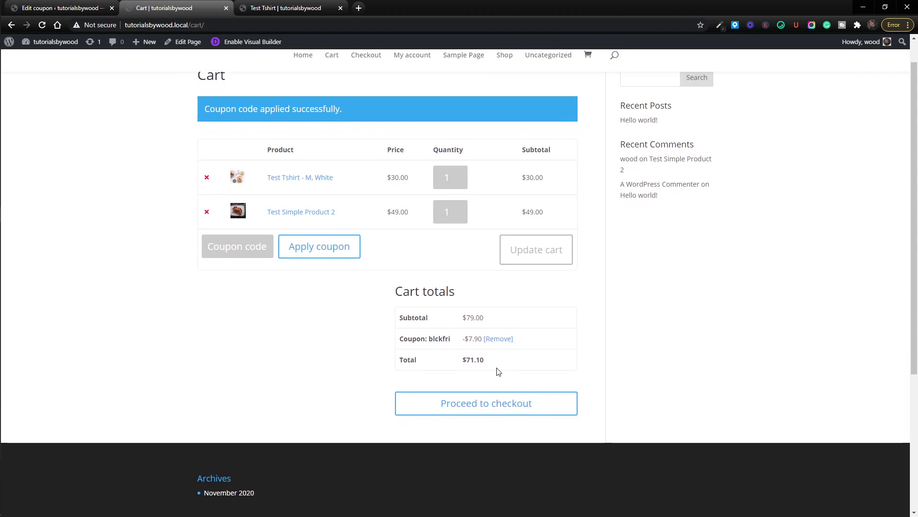
left_click_drag(463, 326, 497, 348)
left_click(499, 349)
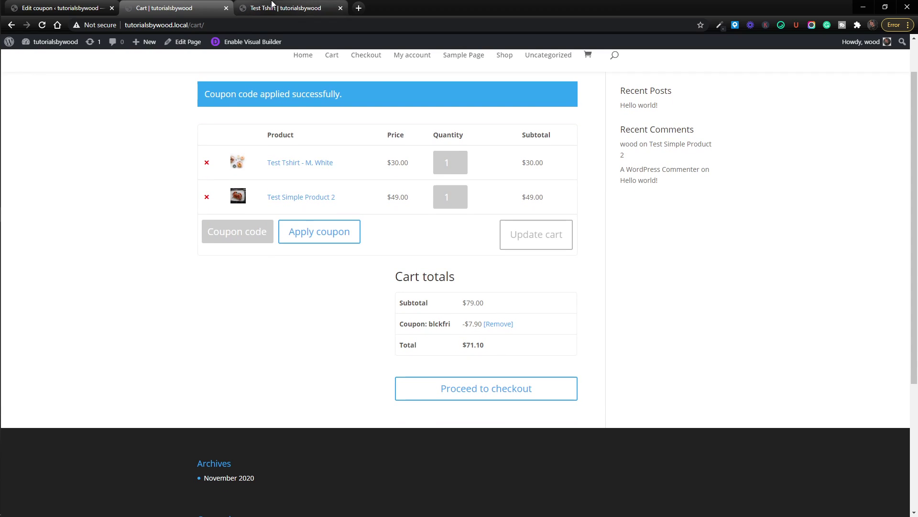
left_click(62, 7)
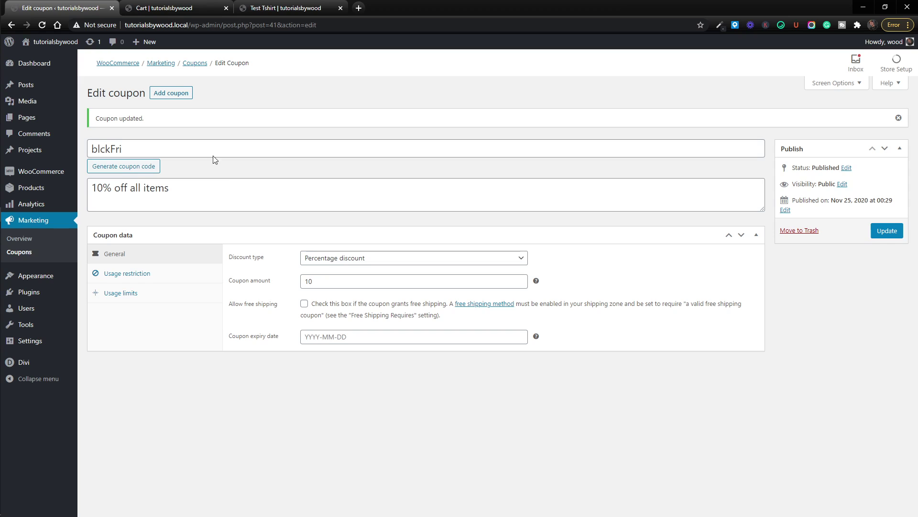
Go to Posts > All Posts, which lists only Hello world!
mouse_move(51, 92)
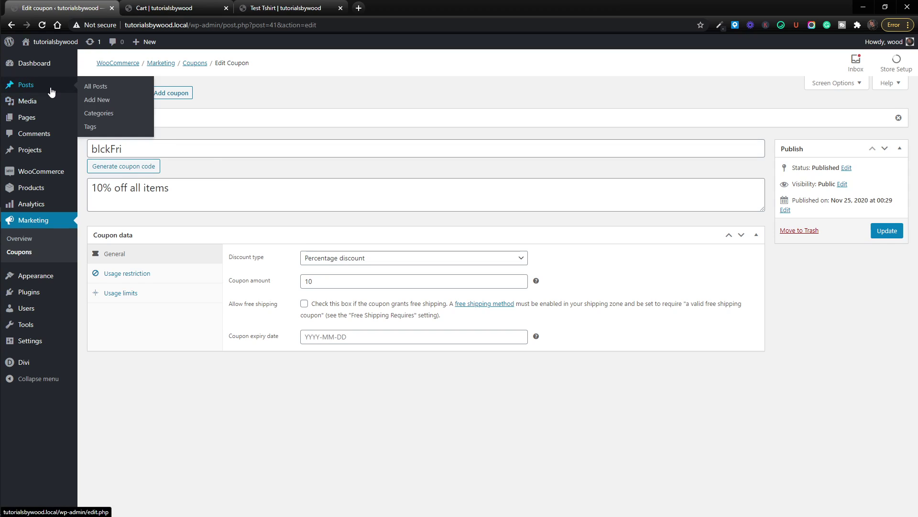
left_click(94, 89)
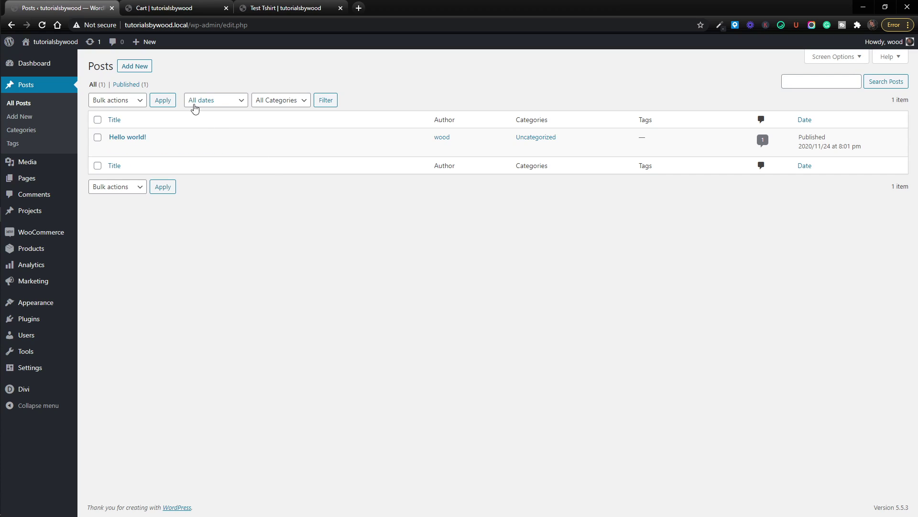
Add a new post and dismiss the block editor welcome guide
left_click(146, 66)
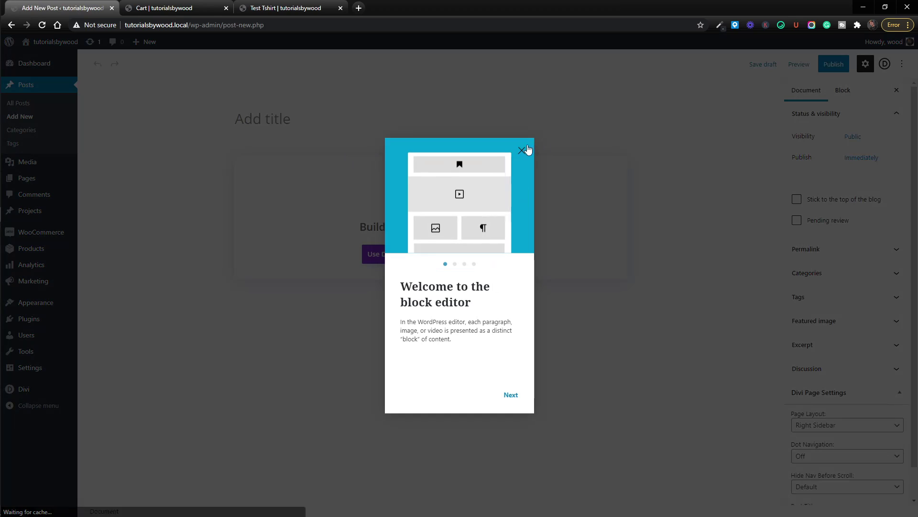
left_click(522, 150)
left_click(420, 119)
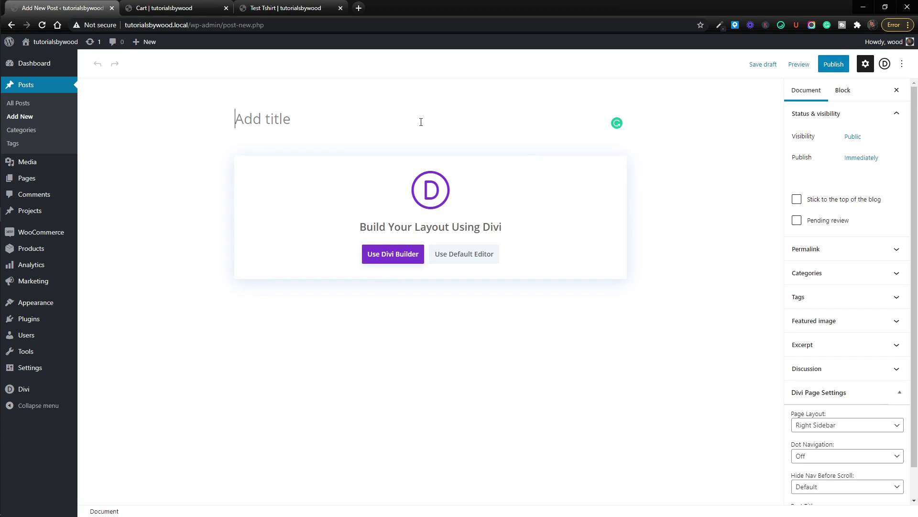
Enter 'Your title' as the post title and choose the default editor over Divi
type("Your title")
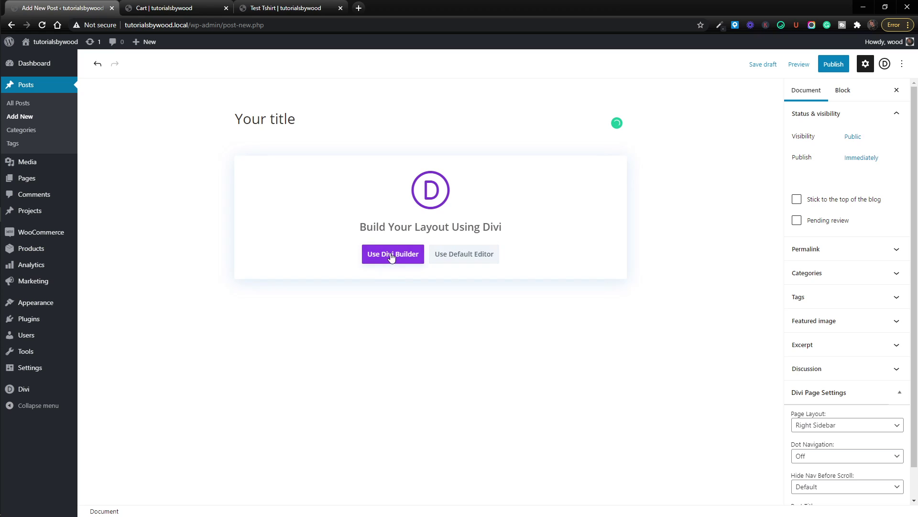
left_click(461, 254)
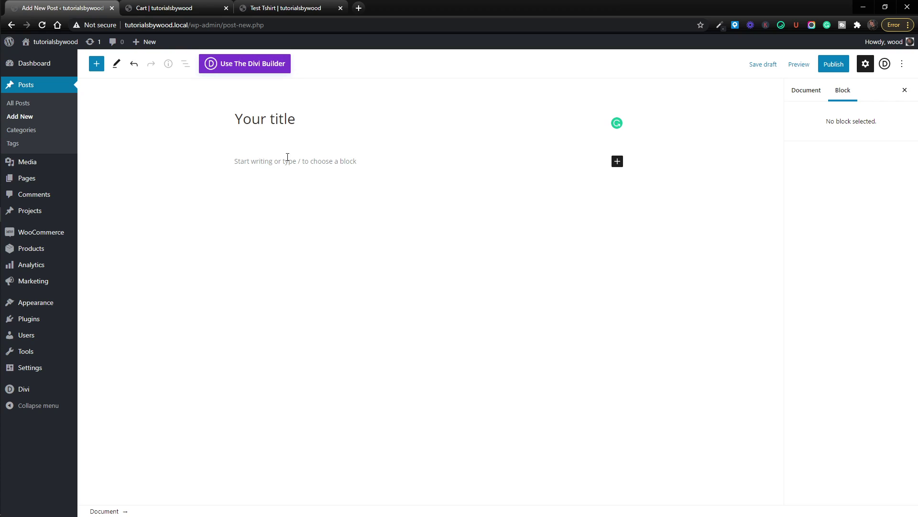
left_click(270, 116)
left_click(325, 160)
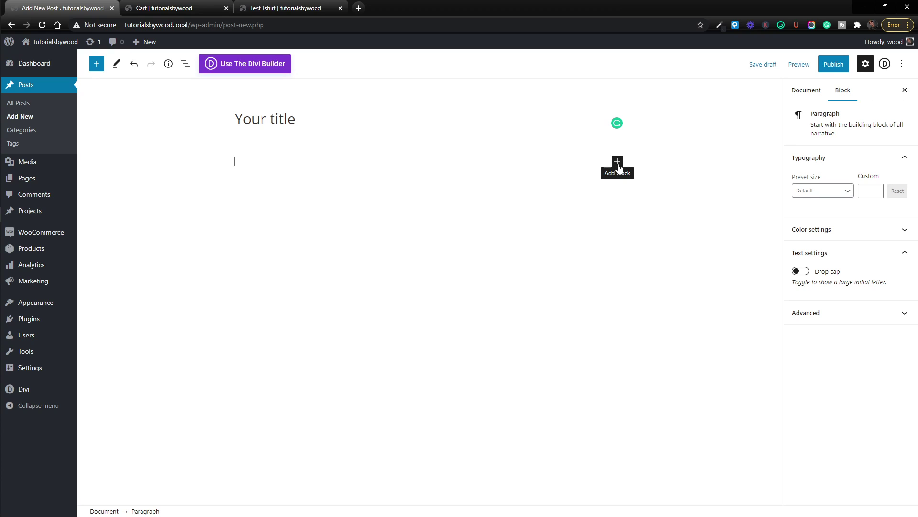
Open the Browse all block library and scroll through its block categories
left_click(617, 162)
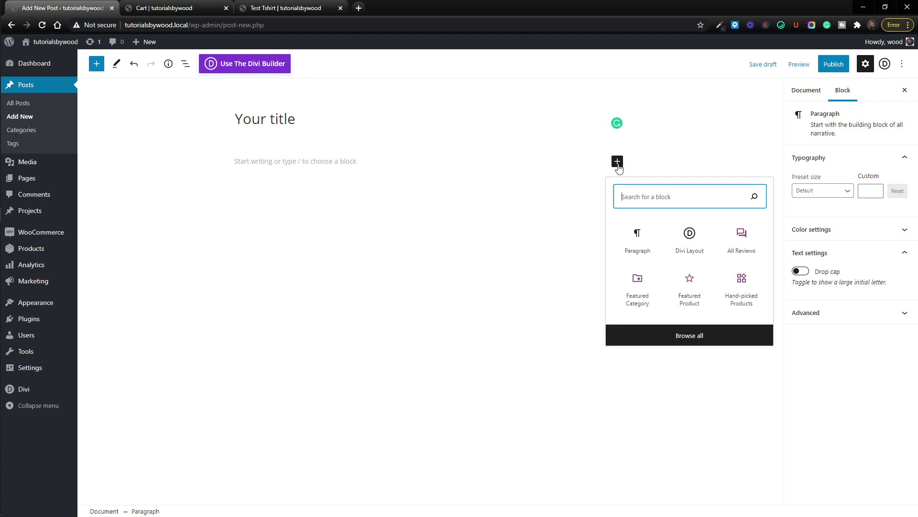
left_click(691, 335)
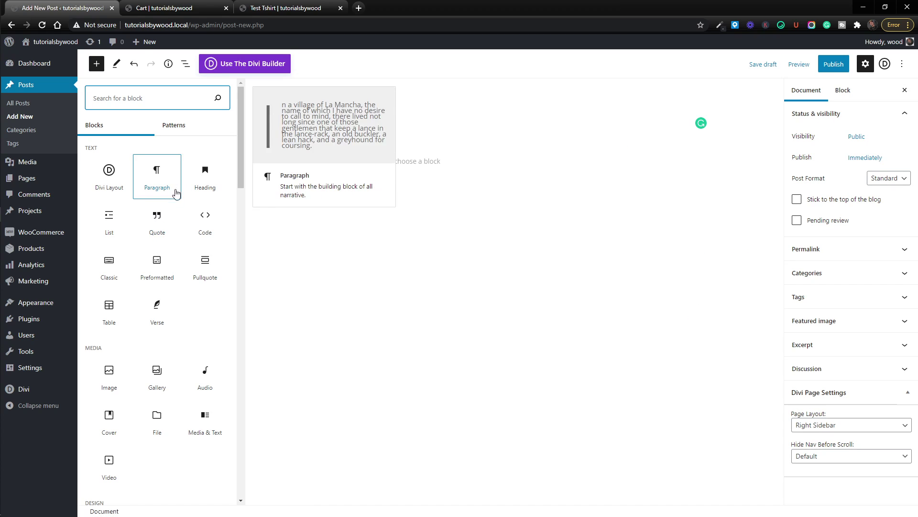
scroll(176, 255, "down", 1)
scroll(177, 256, "down", 2)
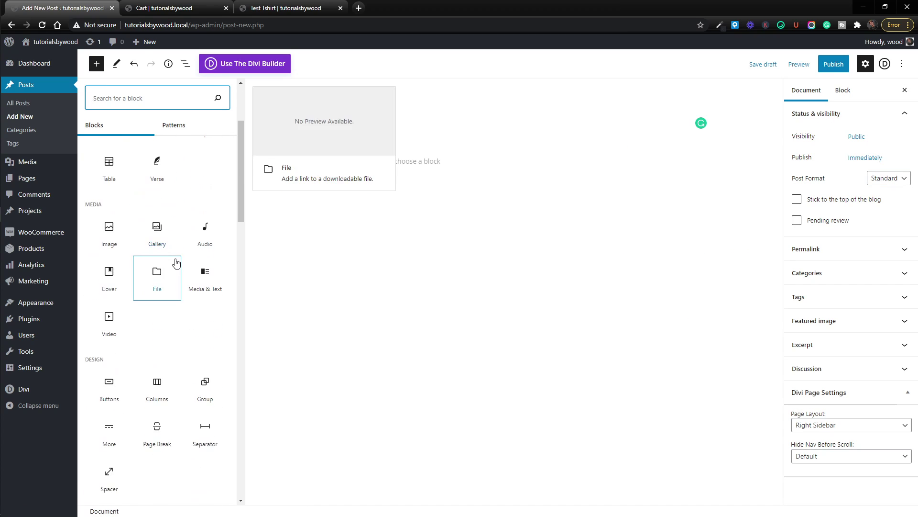
scroll(200, 278, "down", 2)
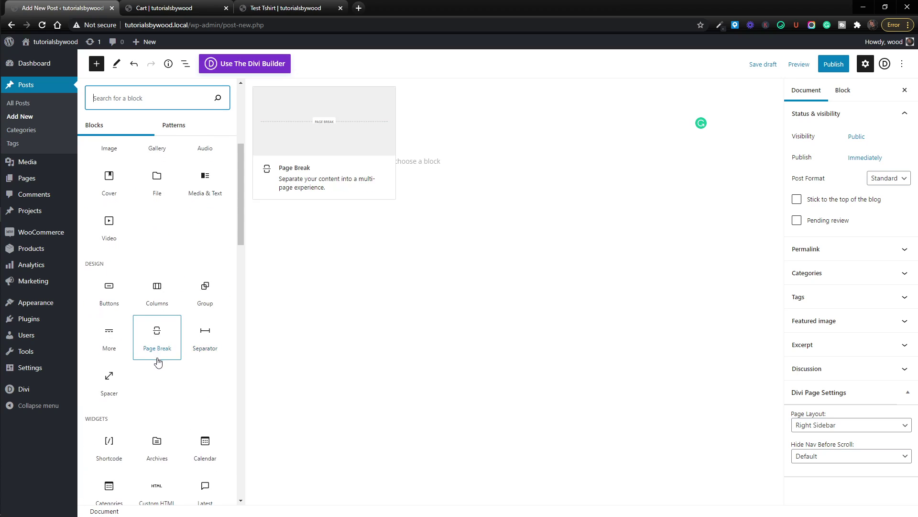
scroll(158, 359, "up", 5)
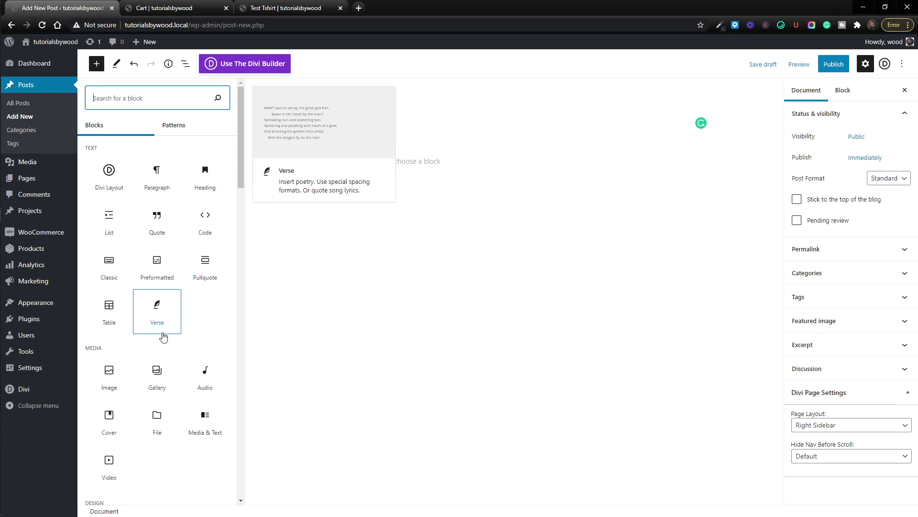
scroll(163, 336, "down", 5)
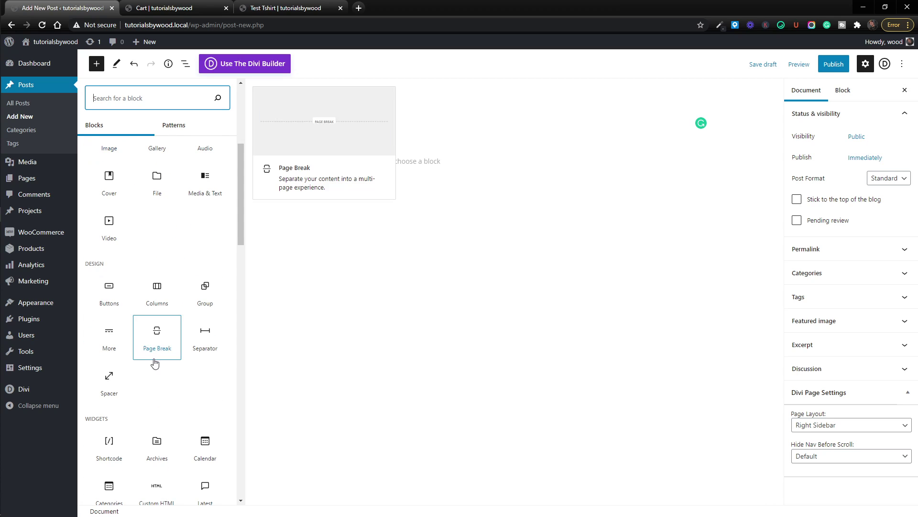
scroll(155, 364, "down", 8)
scroll(156, 347, "down", 12)
scroll(154, 348, "up", 20)
scroll(153, 344, "up", 2)
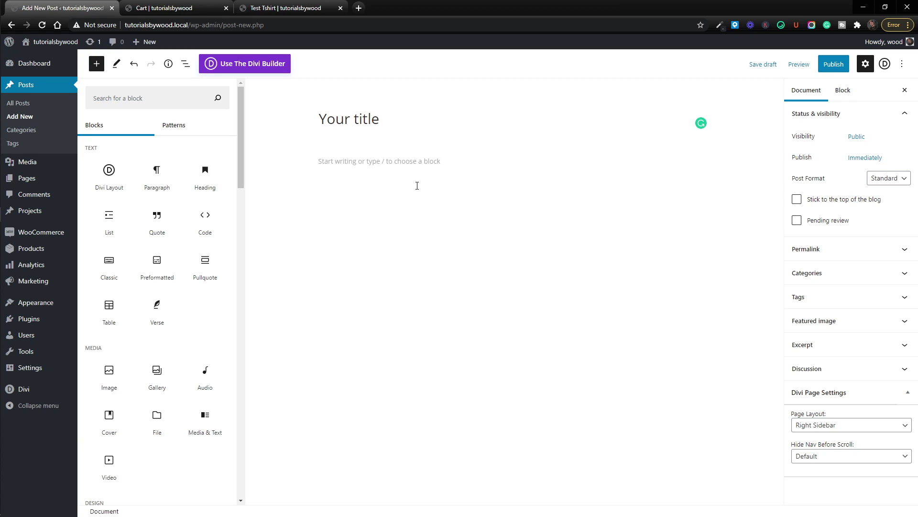
Add the paragraph 'content', publish the post, and view it live
left_click(155, 173)
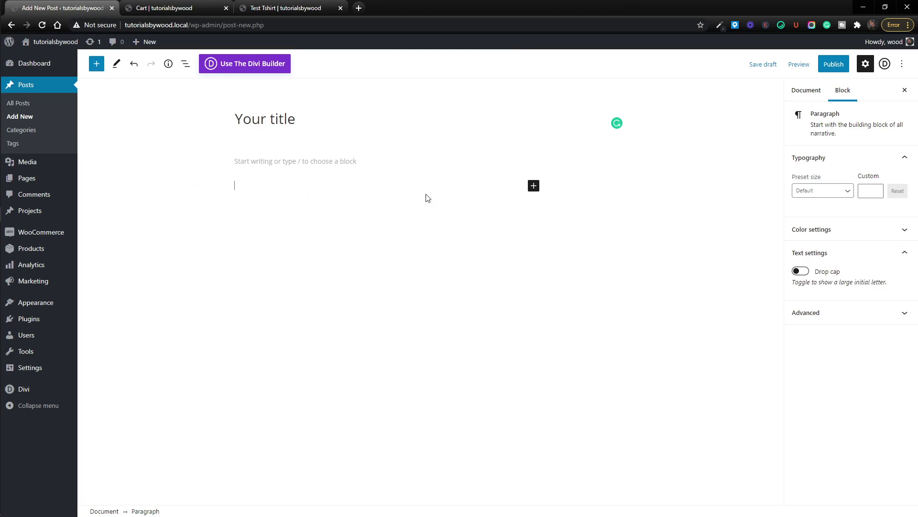
type("content")
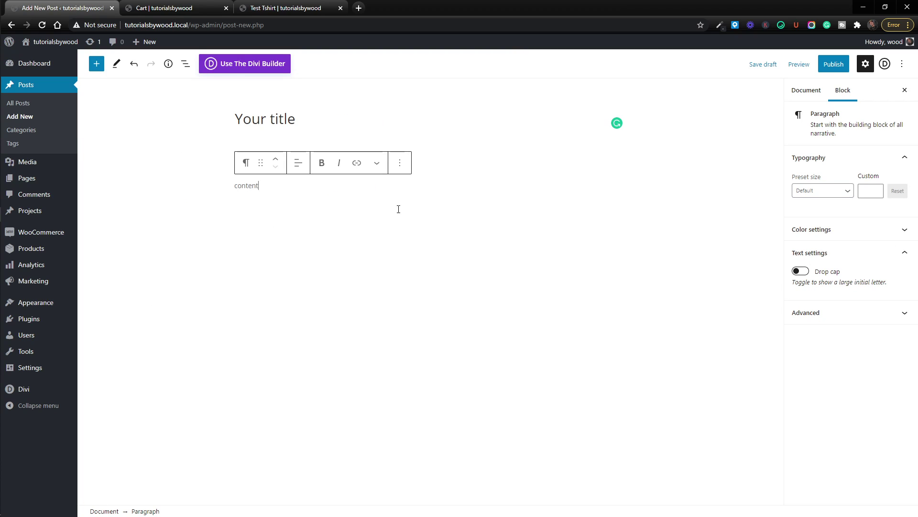
left_click(838, 65)
left_click(837, 67)
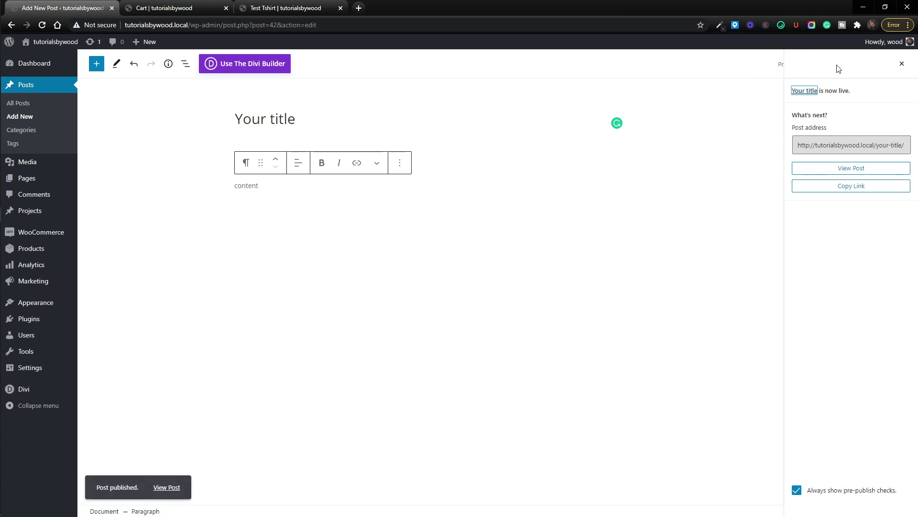
left_click(169, 486)
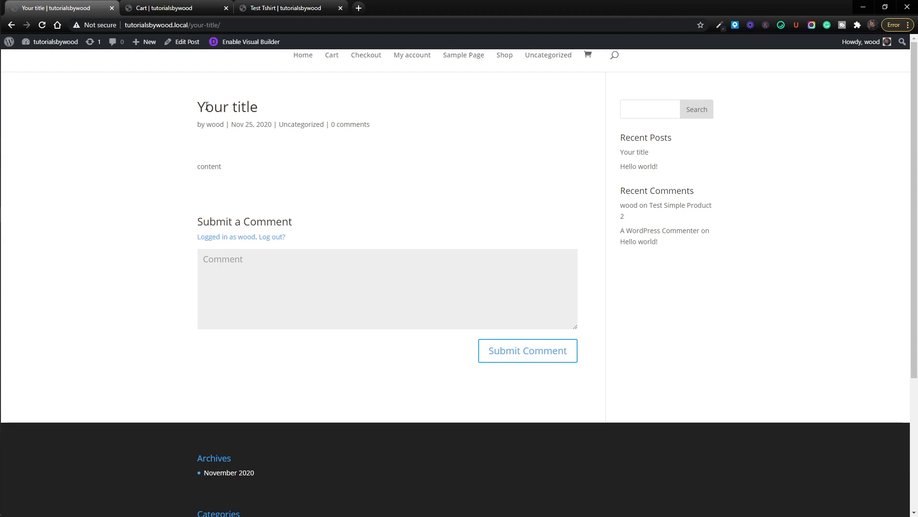
left_click_drag(198, 108, 260, 111)
left_click(271, 108)
left_click_drag(210, 174, 274, 180)
left_click(262, 182)
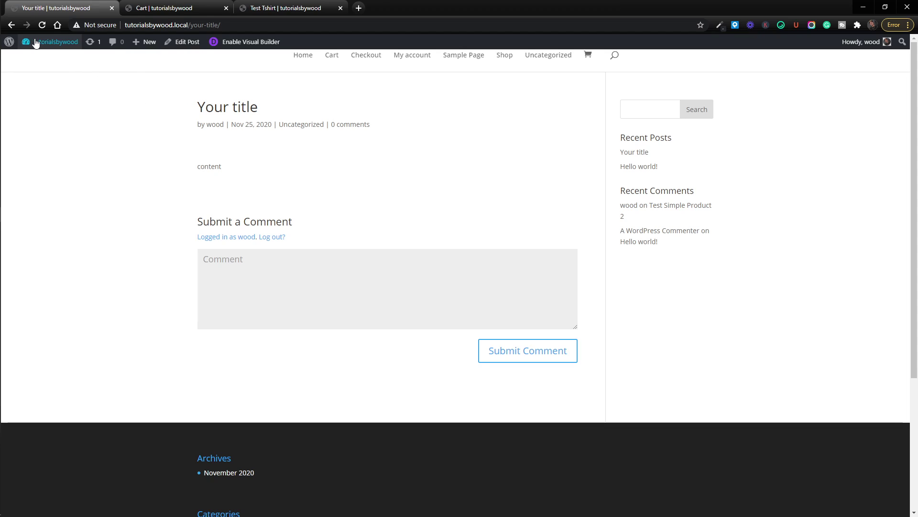
mouse_move(34, 42)
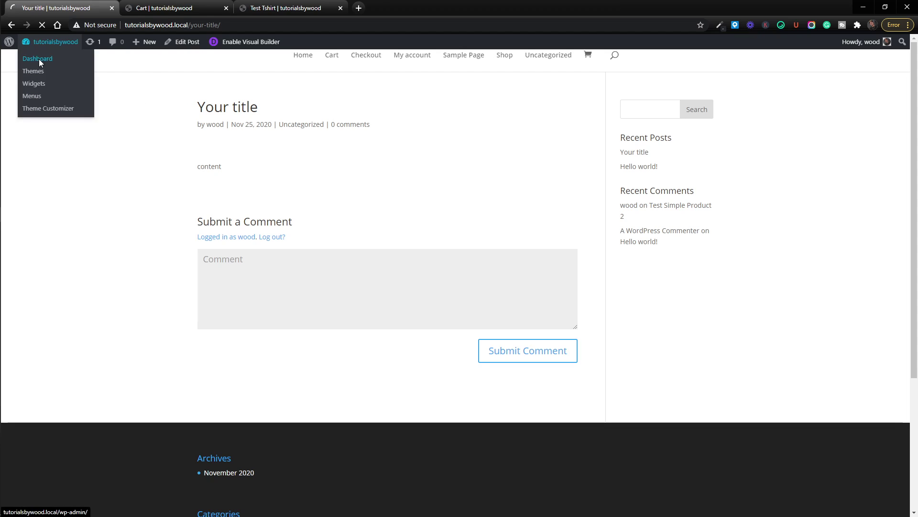
Go from the Dashboard to All Posts and open 'Your title' for editing
left_click(39, 58)
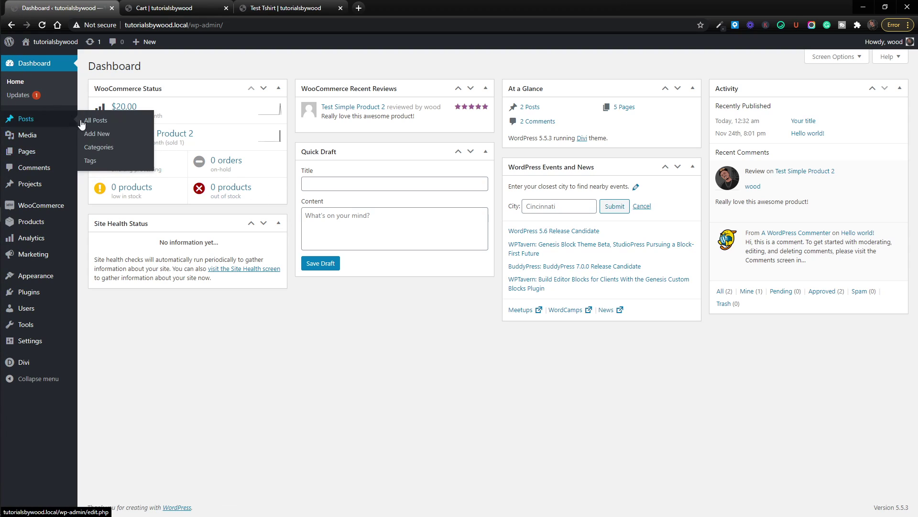
left_click(91, 122)
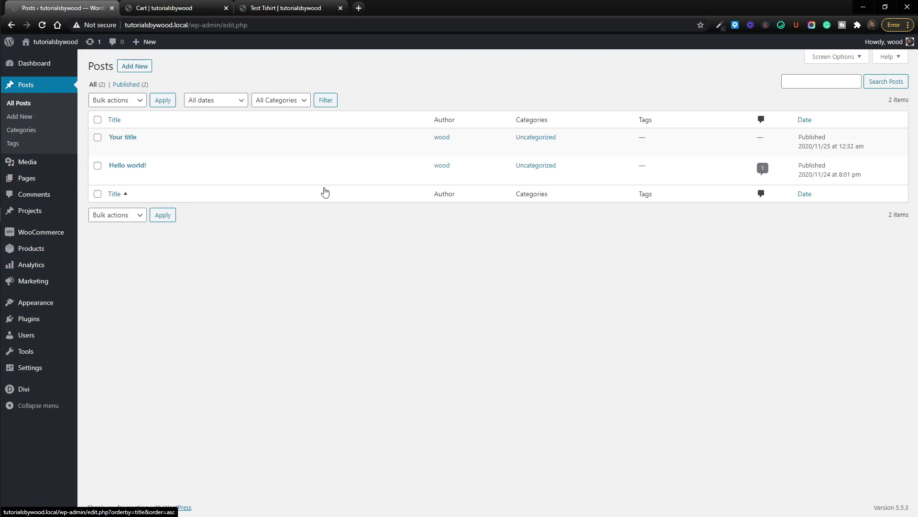
left_click(115, 141)
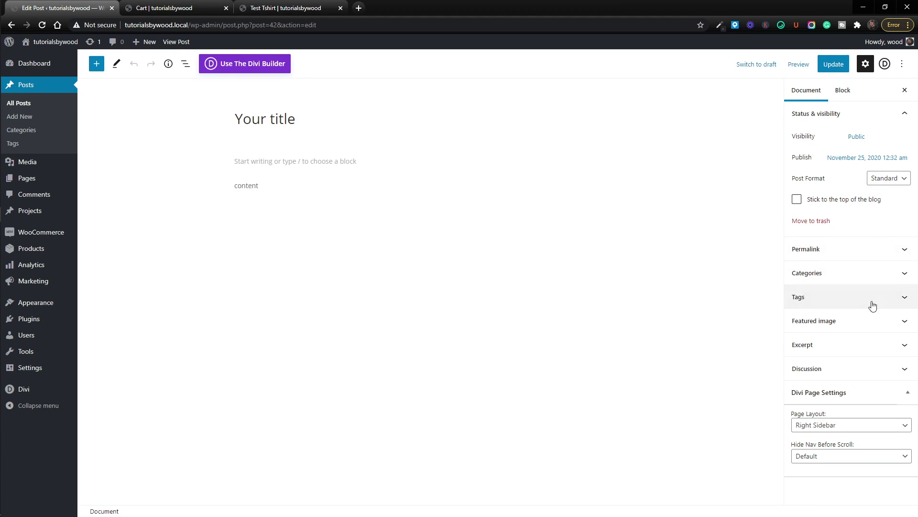
Reveal the Discussion panel for 'Your title', showing comments and pingbacks both allowed
left_click(899, 280)
left_click(900, 280)
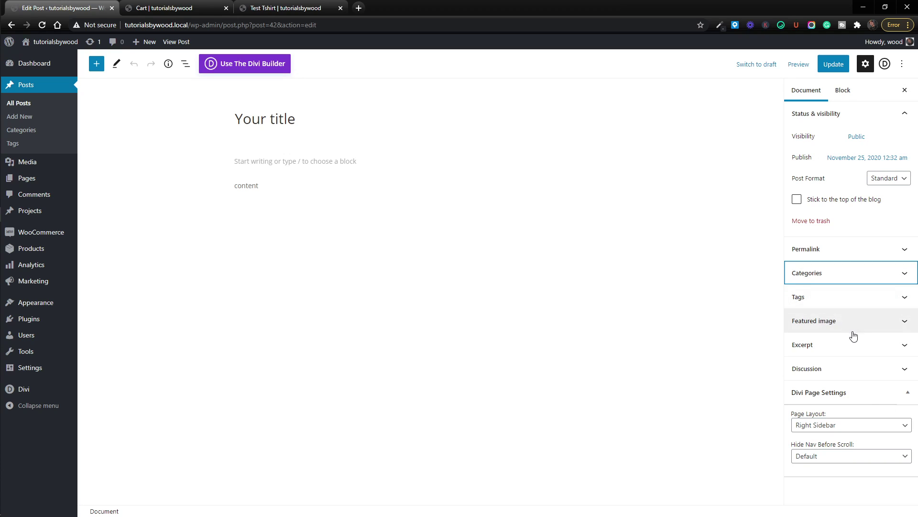
left_click(824, 372)
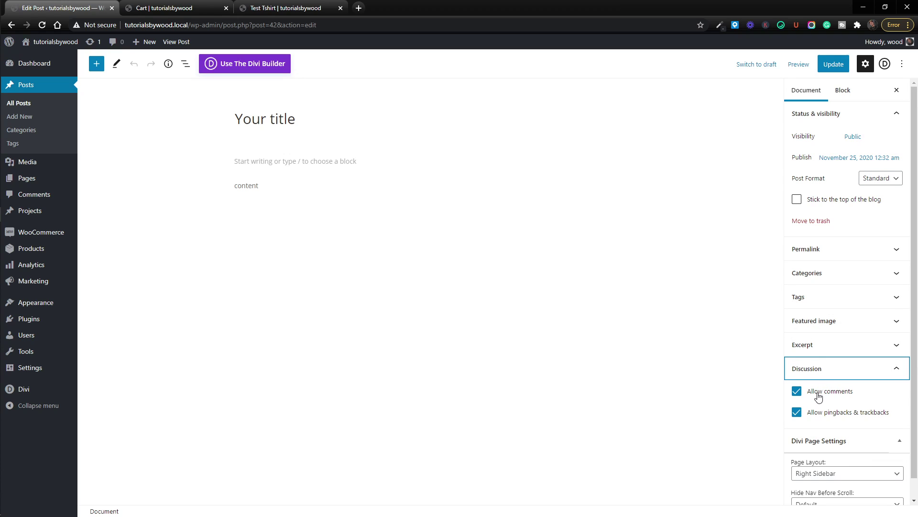
scroll(813, 397, "down", 1)
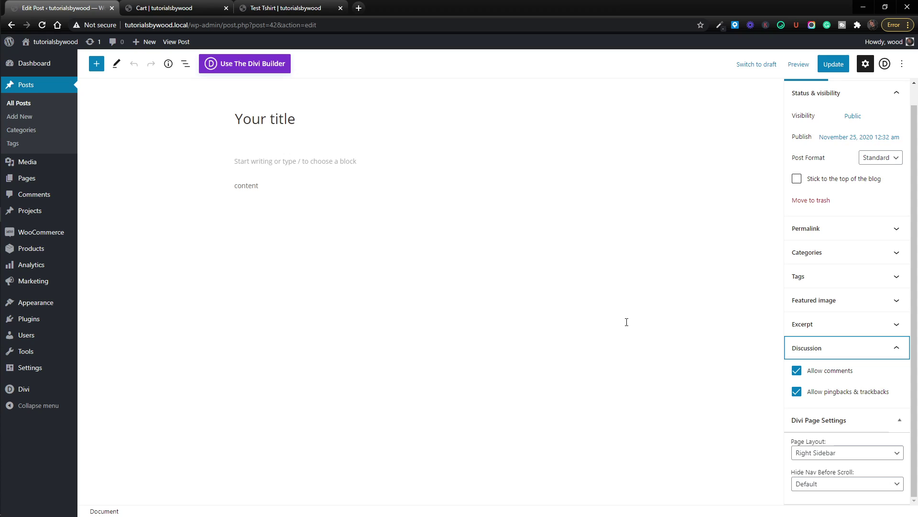
mouse_move(15, 170)
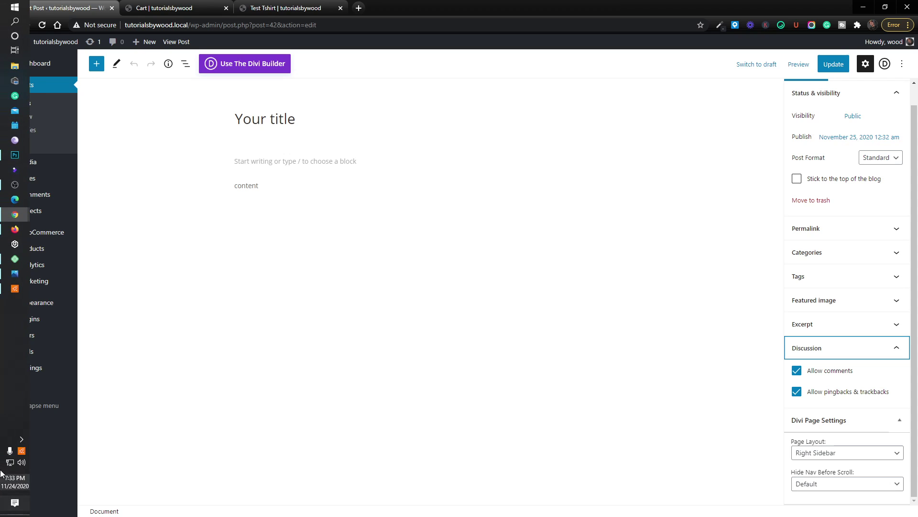
left_click(15, 184)
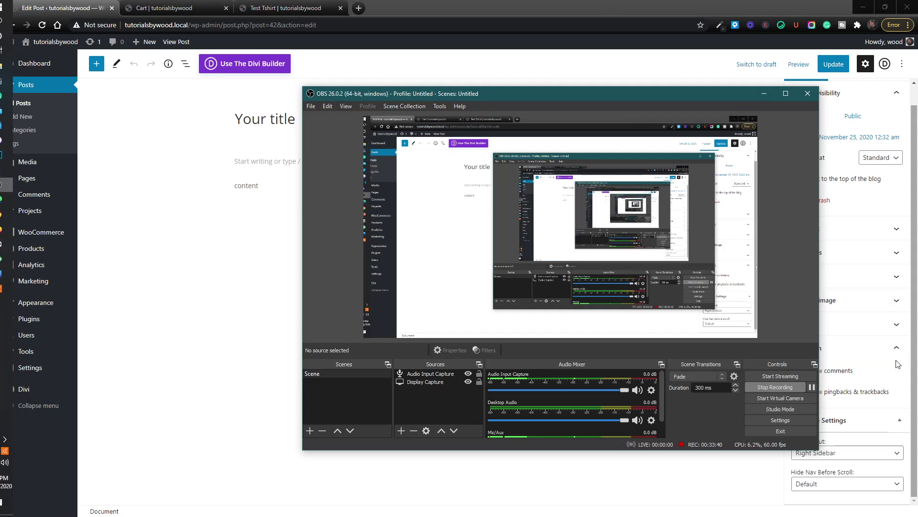